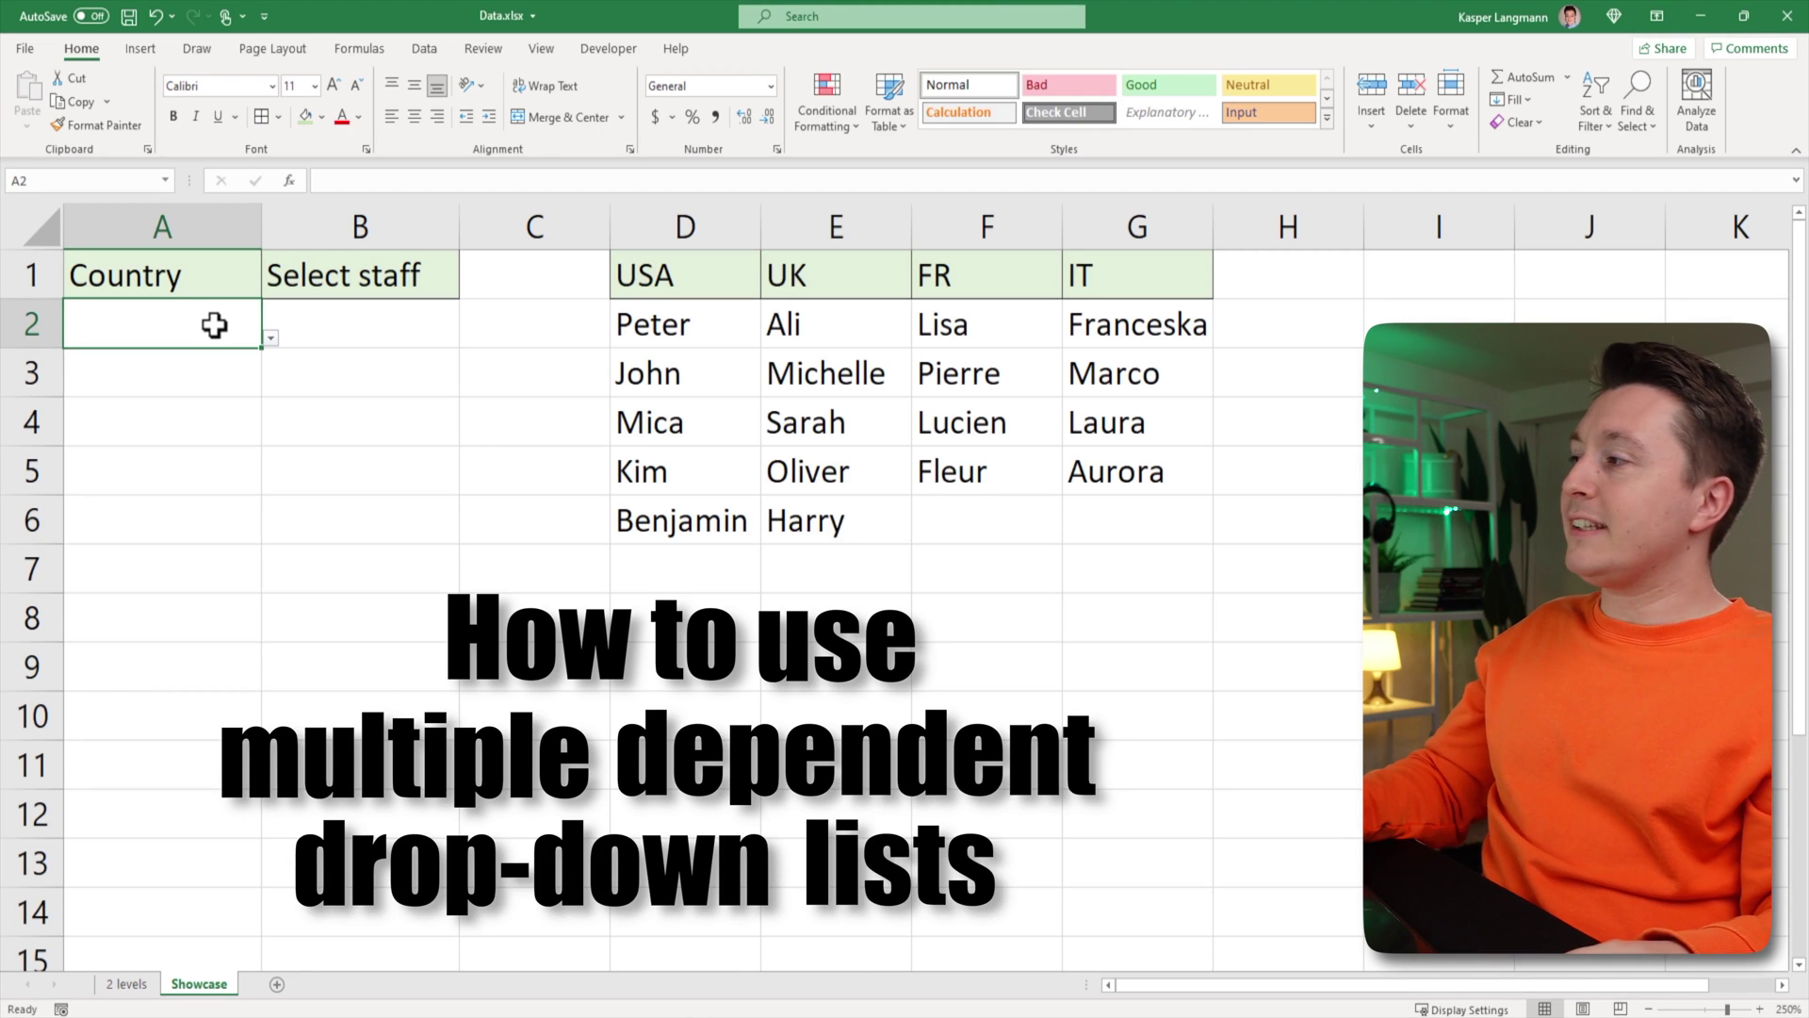
- Choose UK in A2 and Sarah in B2 from their drop-downs
left_click(271, 337)
left_click(162, 392)
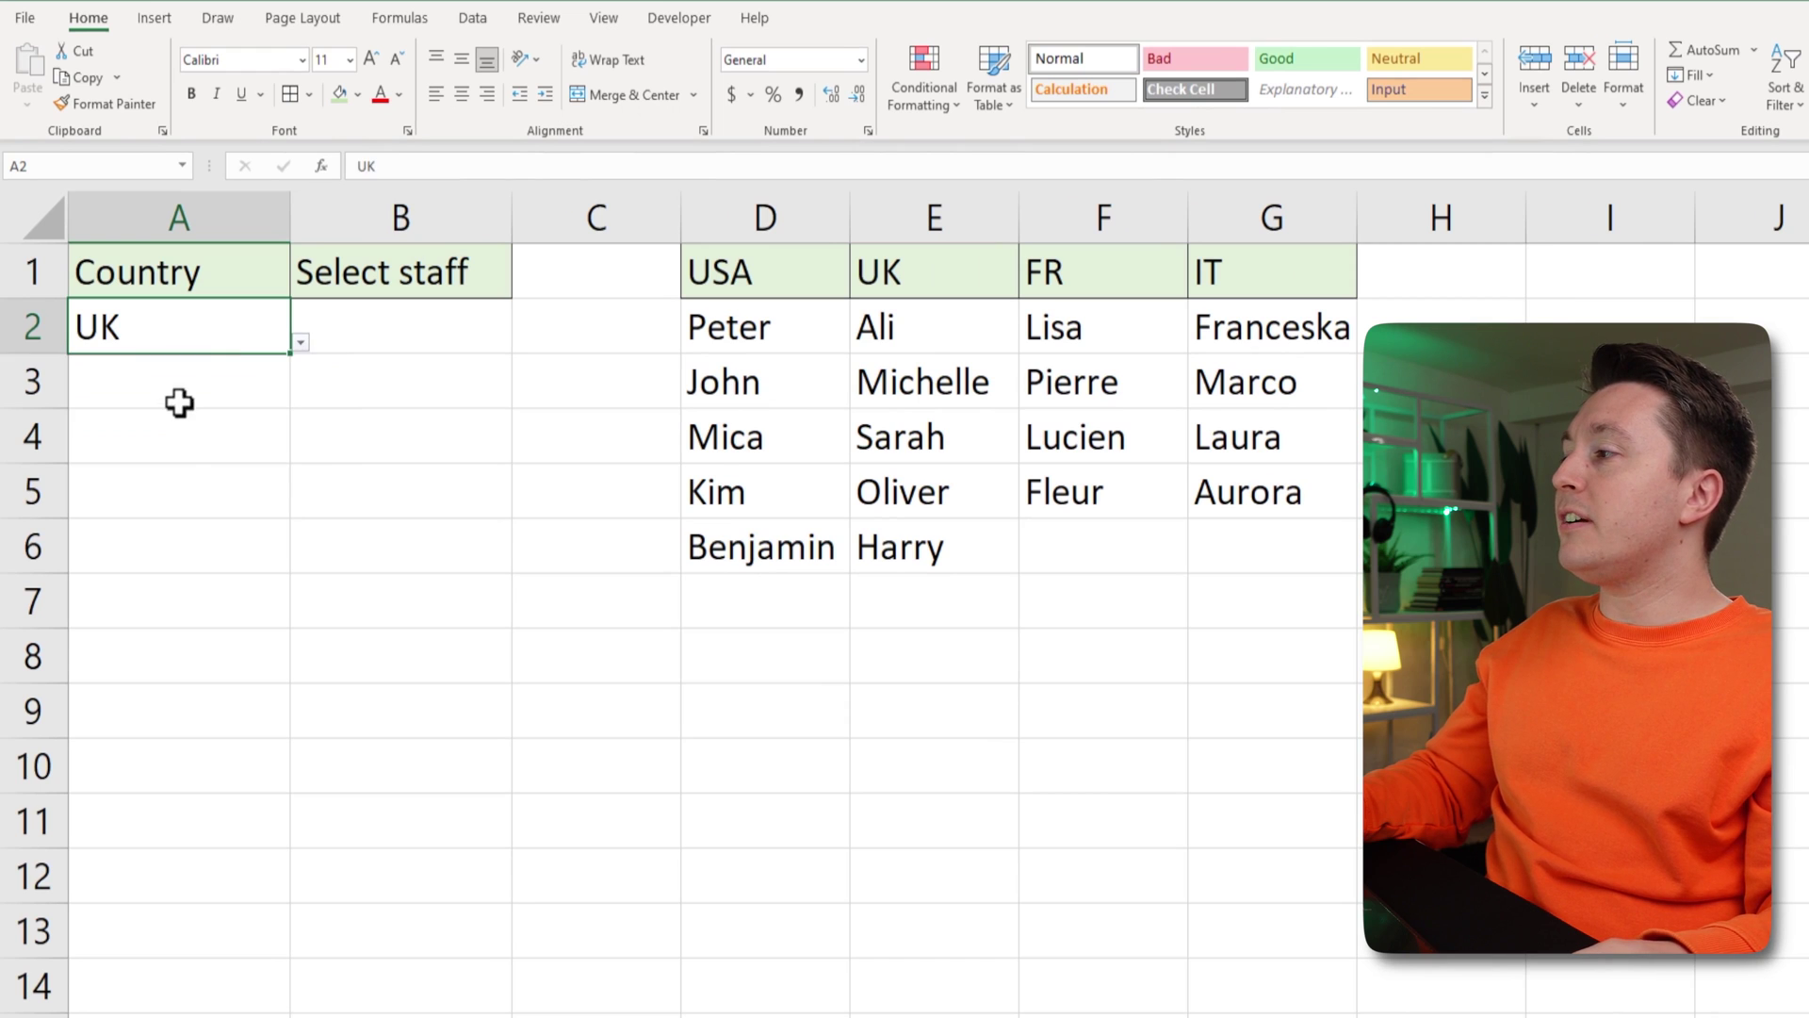
left_click(437, 340)
left_click(523, 341)
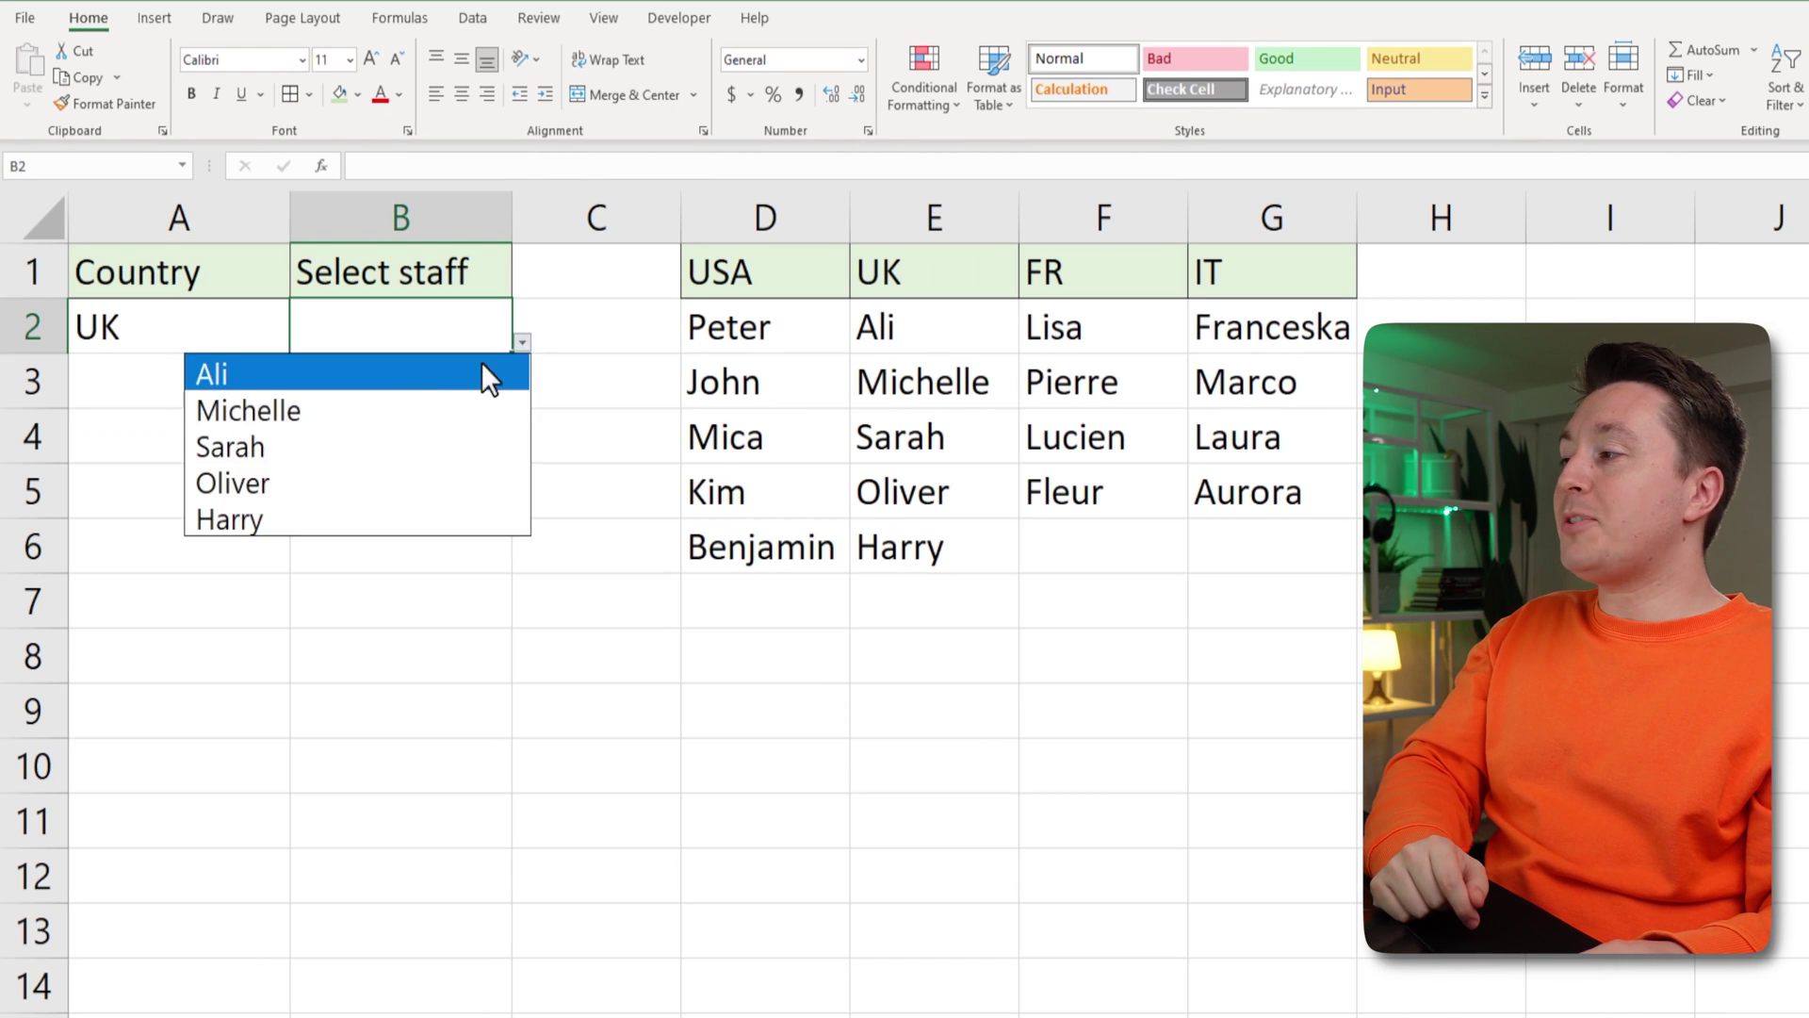
left_click(307, 447)
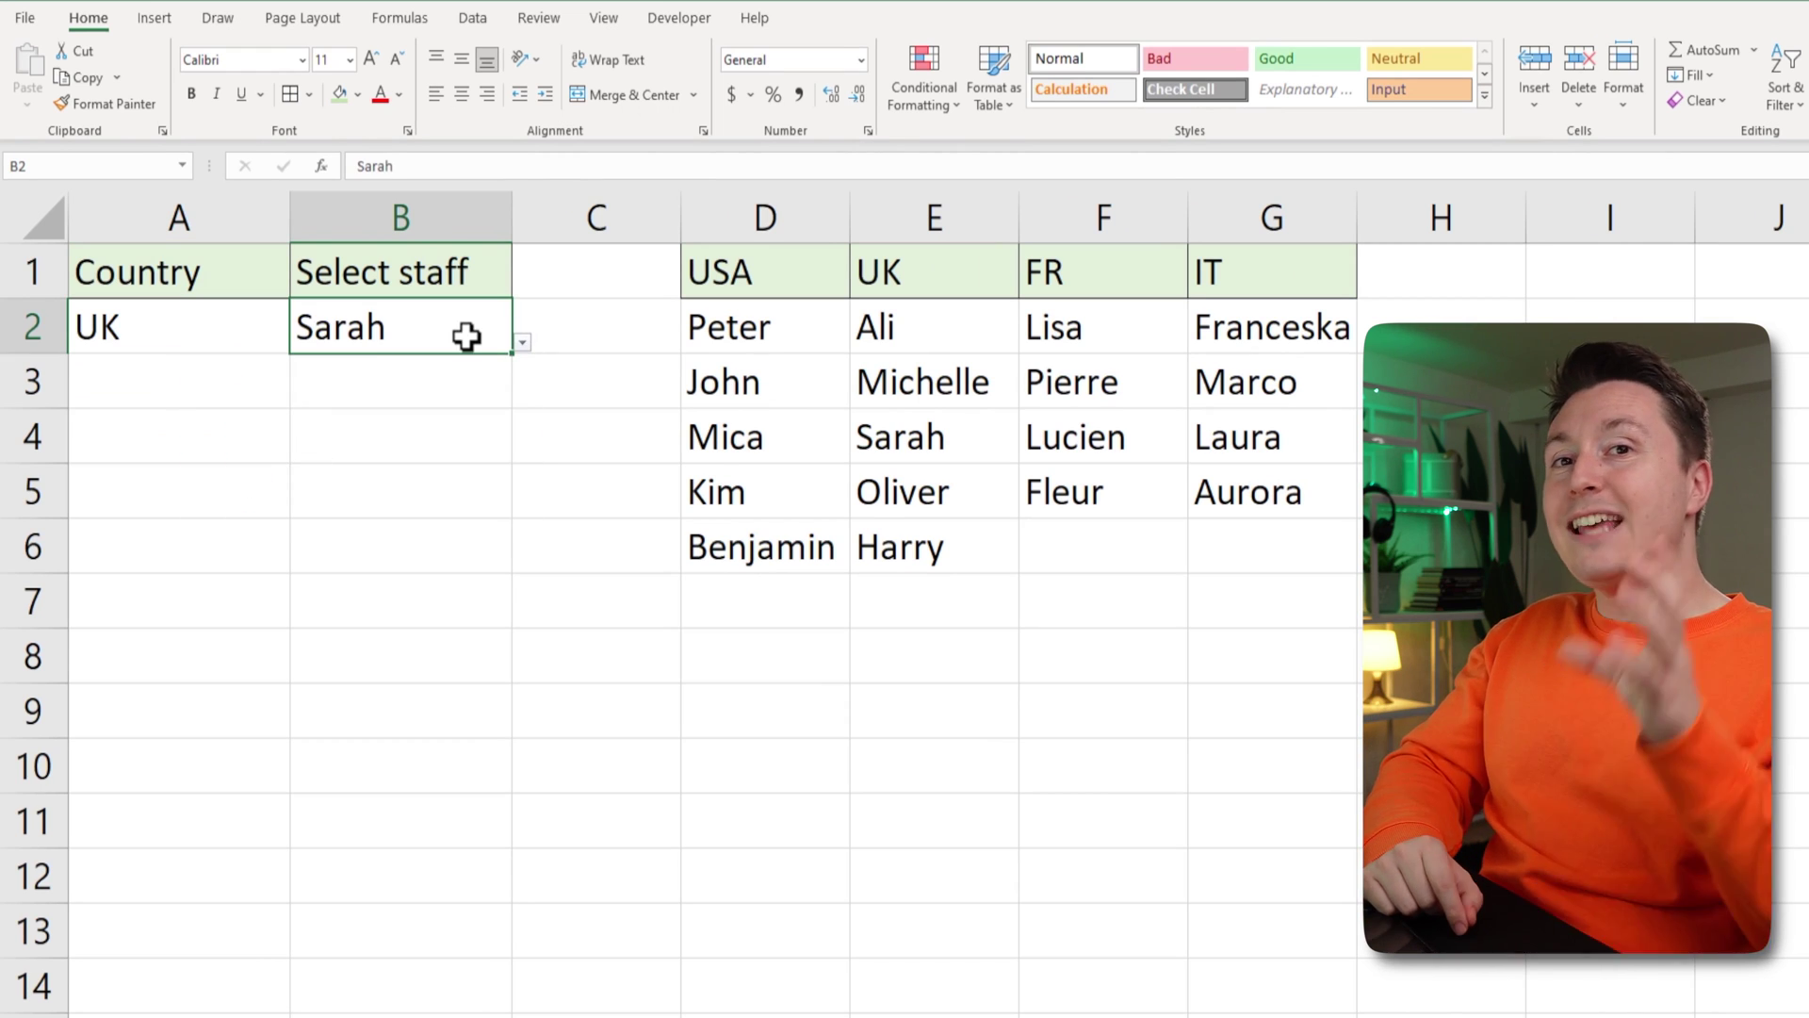
- Recheck B2's UK staff choices, then reopen A2's country list
left_click(523, 343)
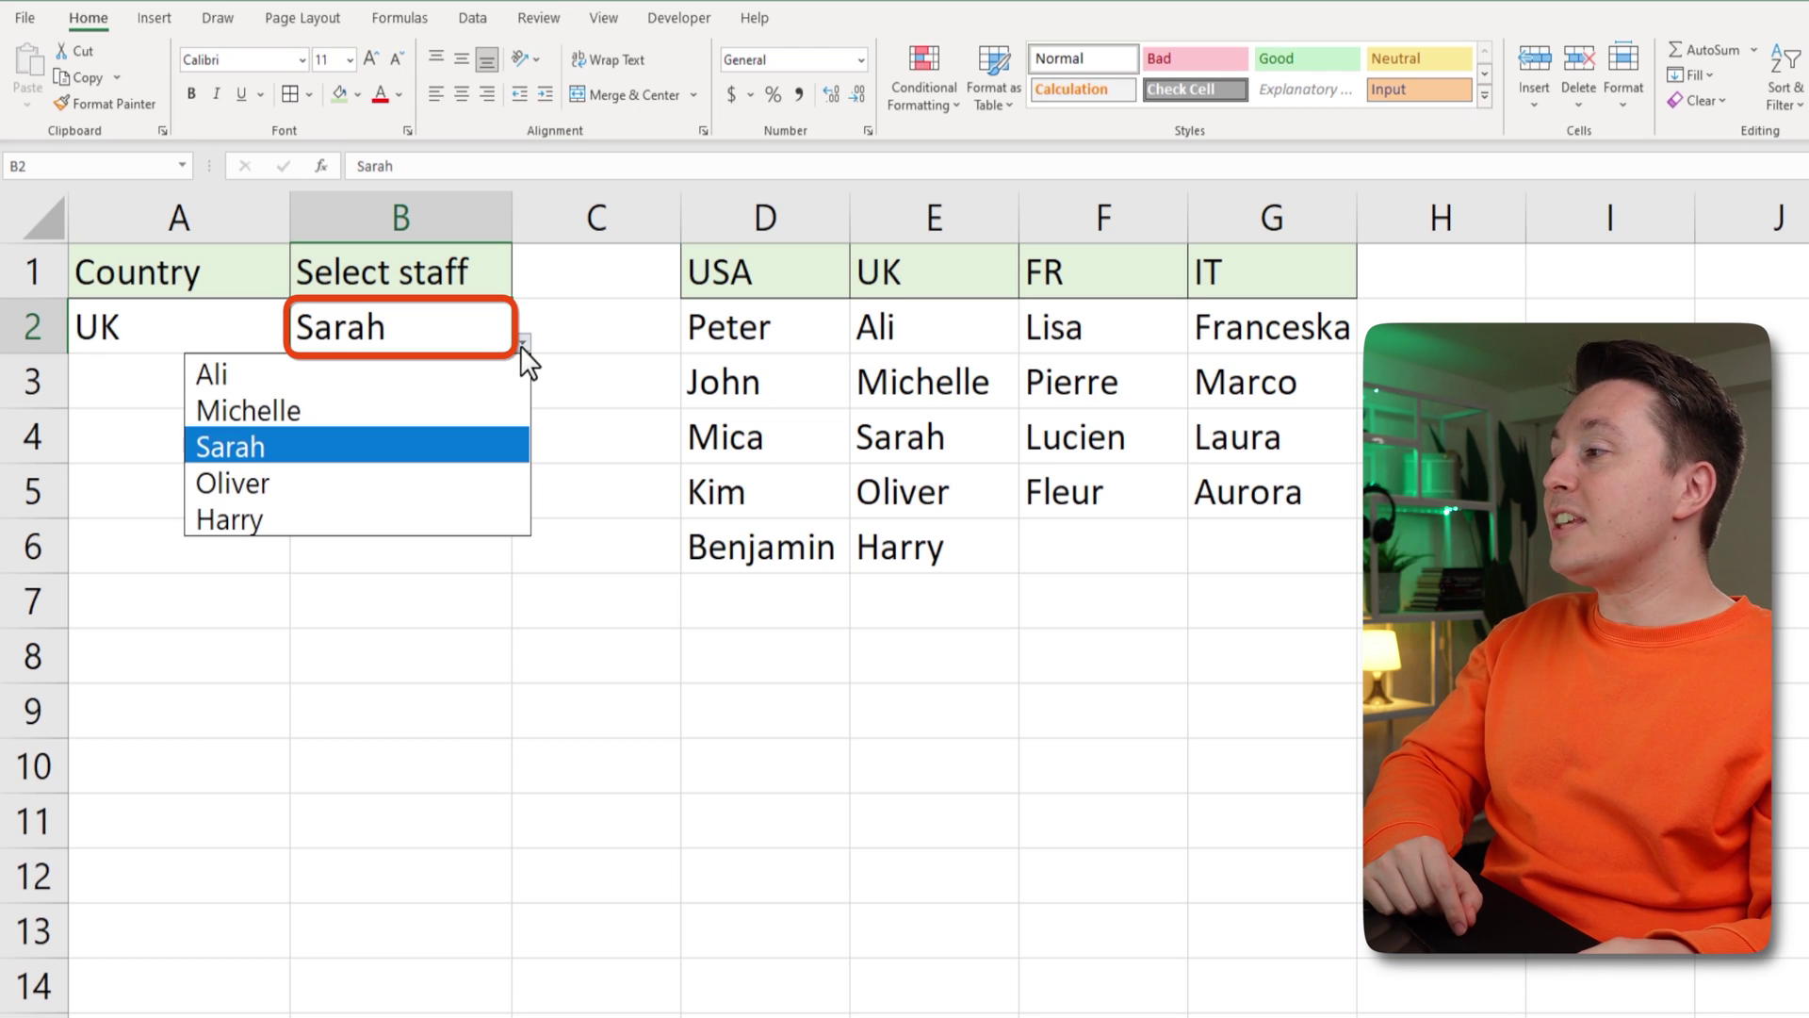
left_click(521, 347)
left_click(262, 328)
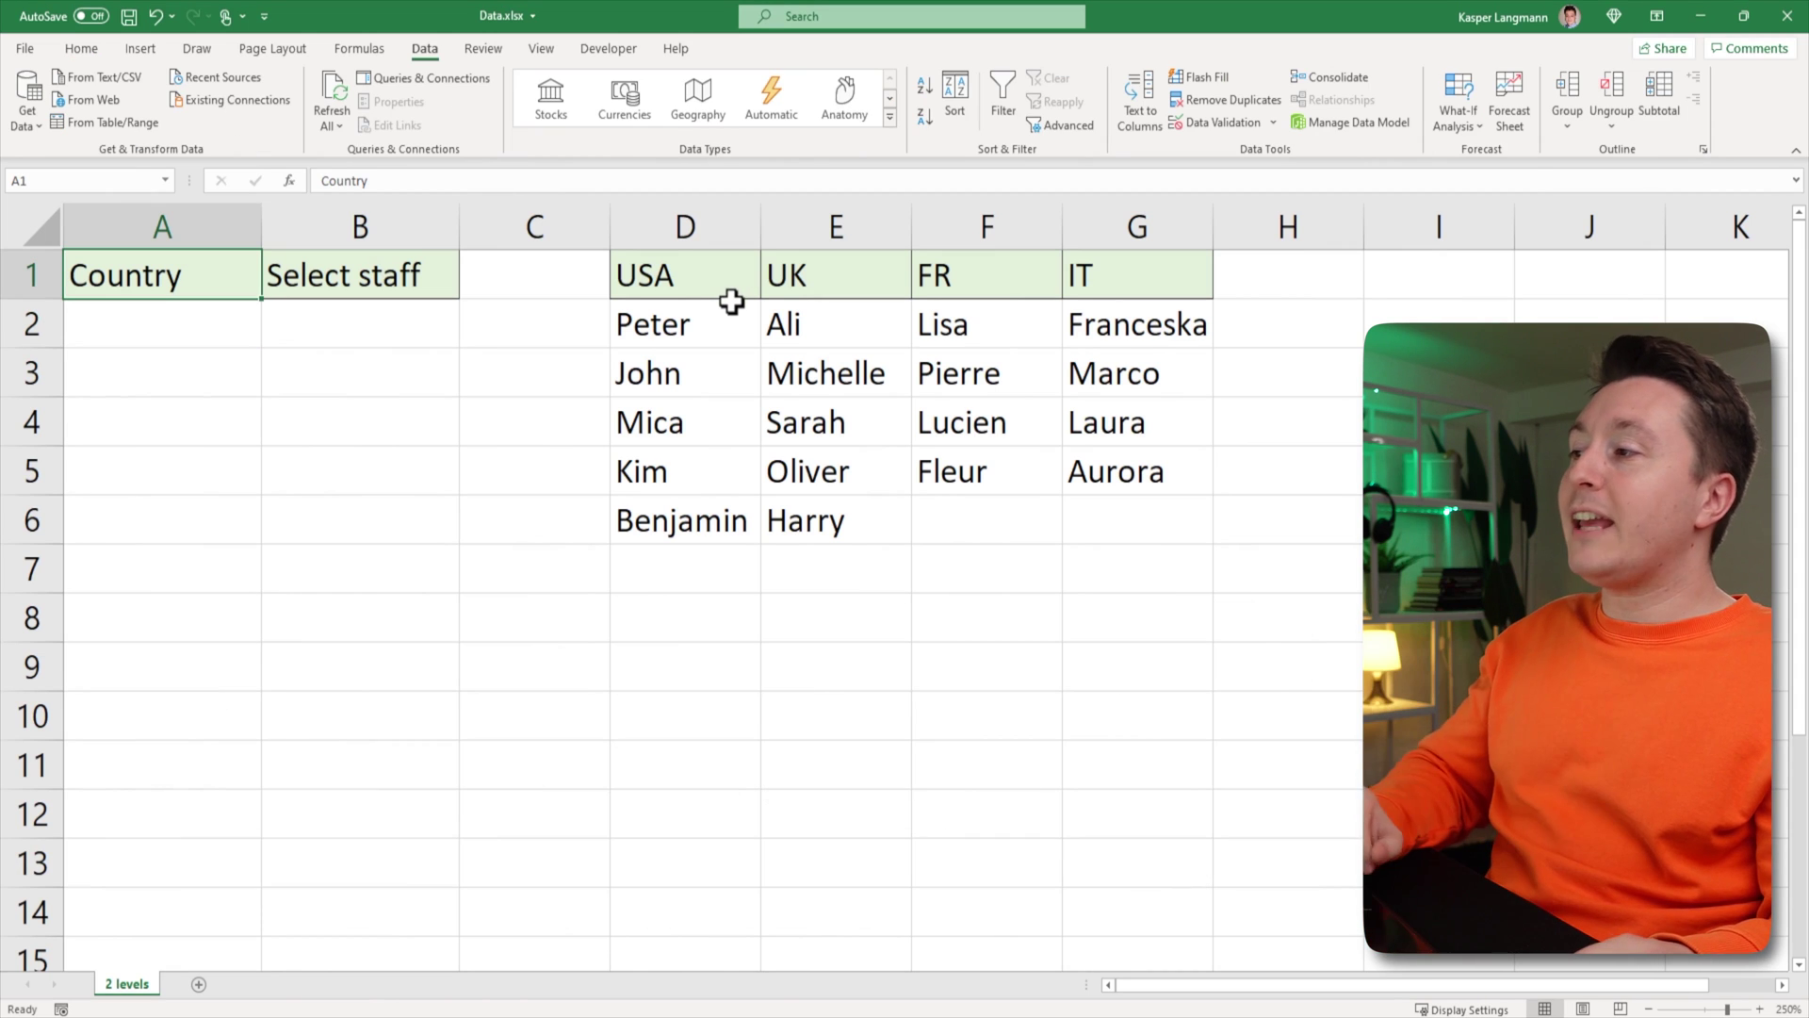
left_click_drag(716, 283, 1170, 286)
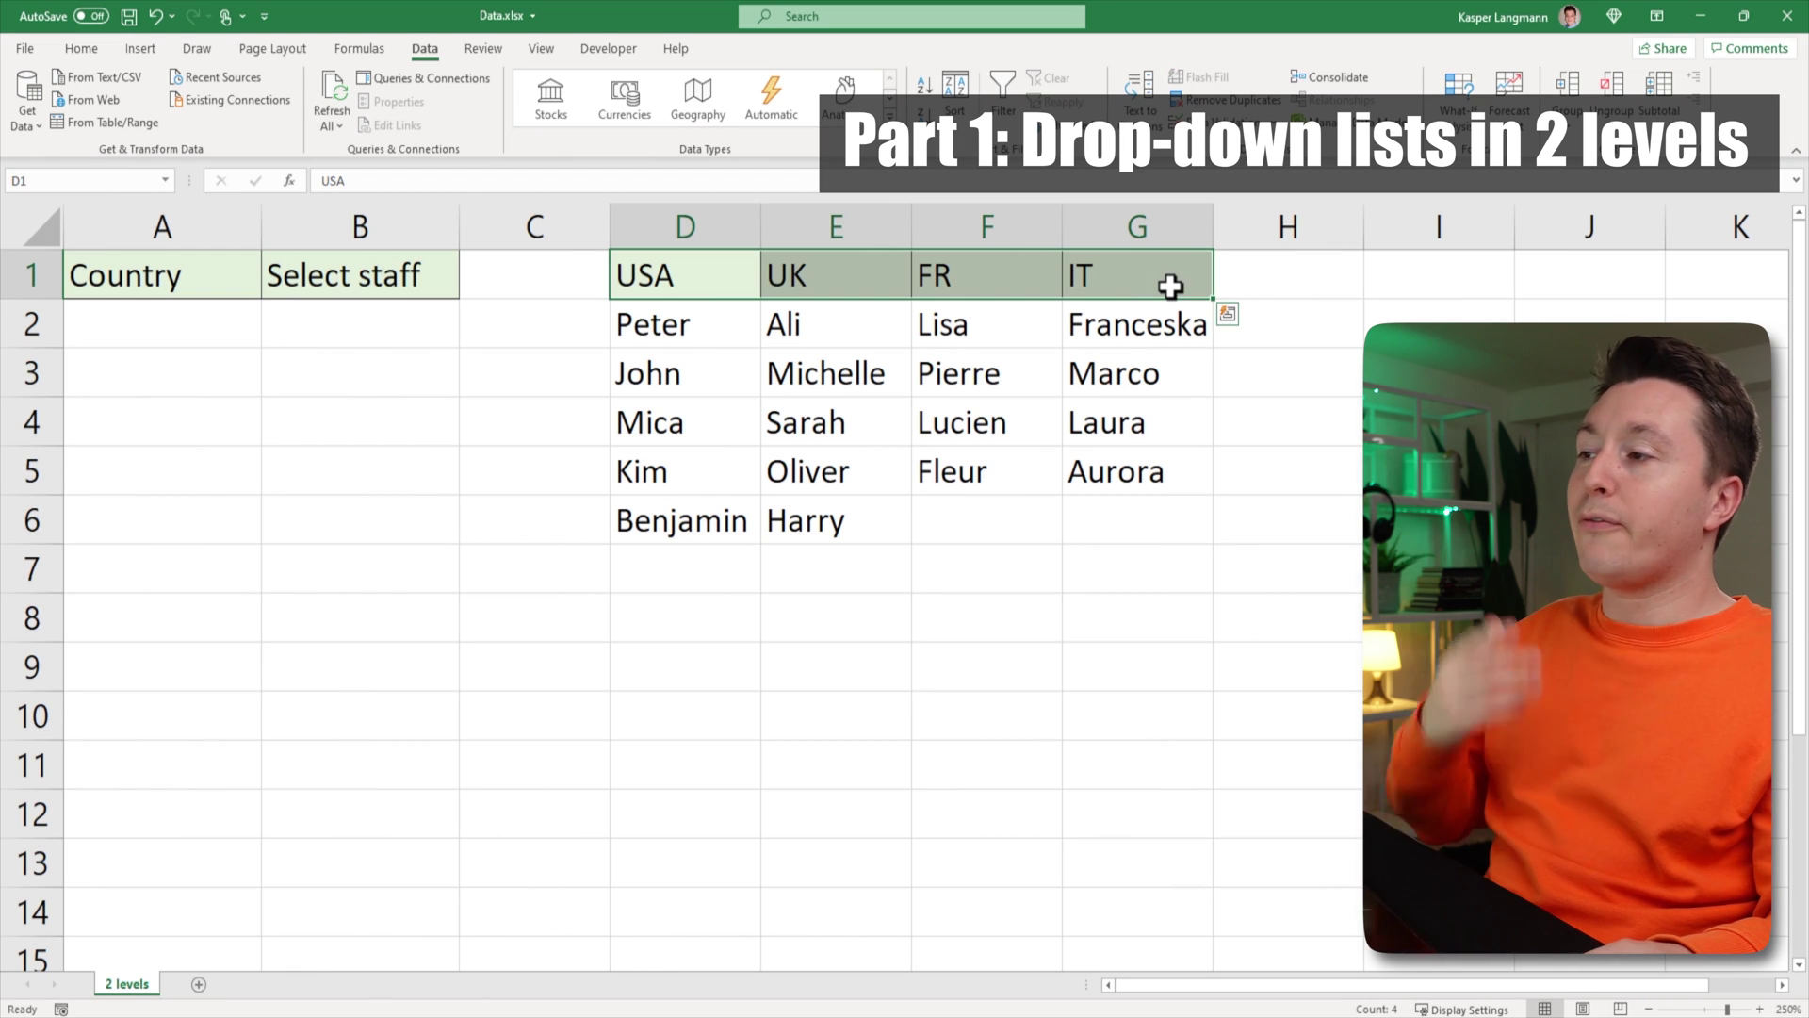
left_click_drag(710, 312, 1112, 514)
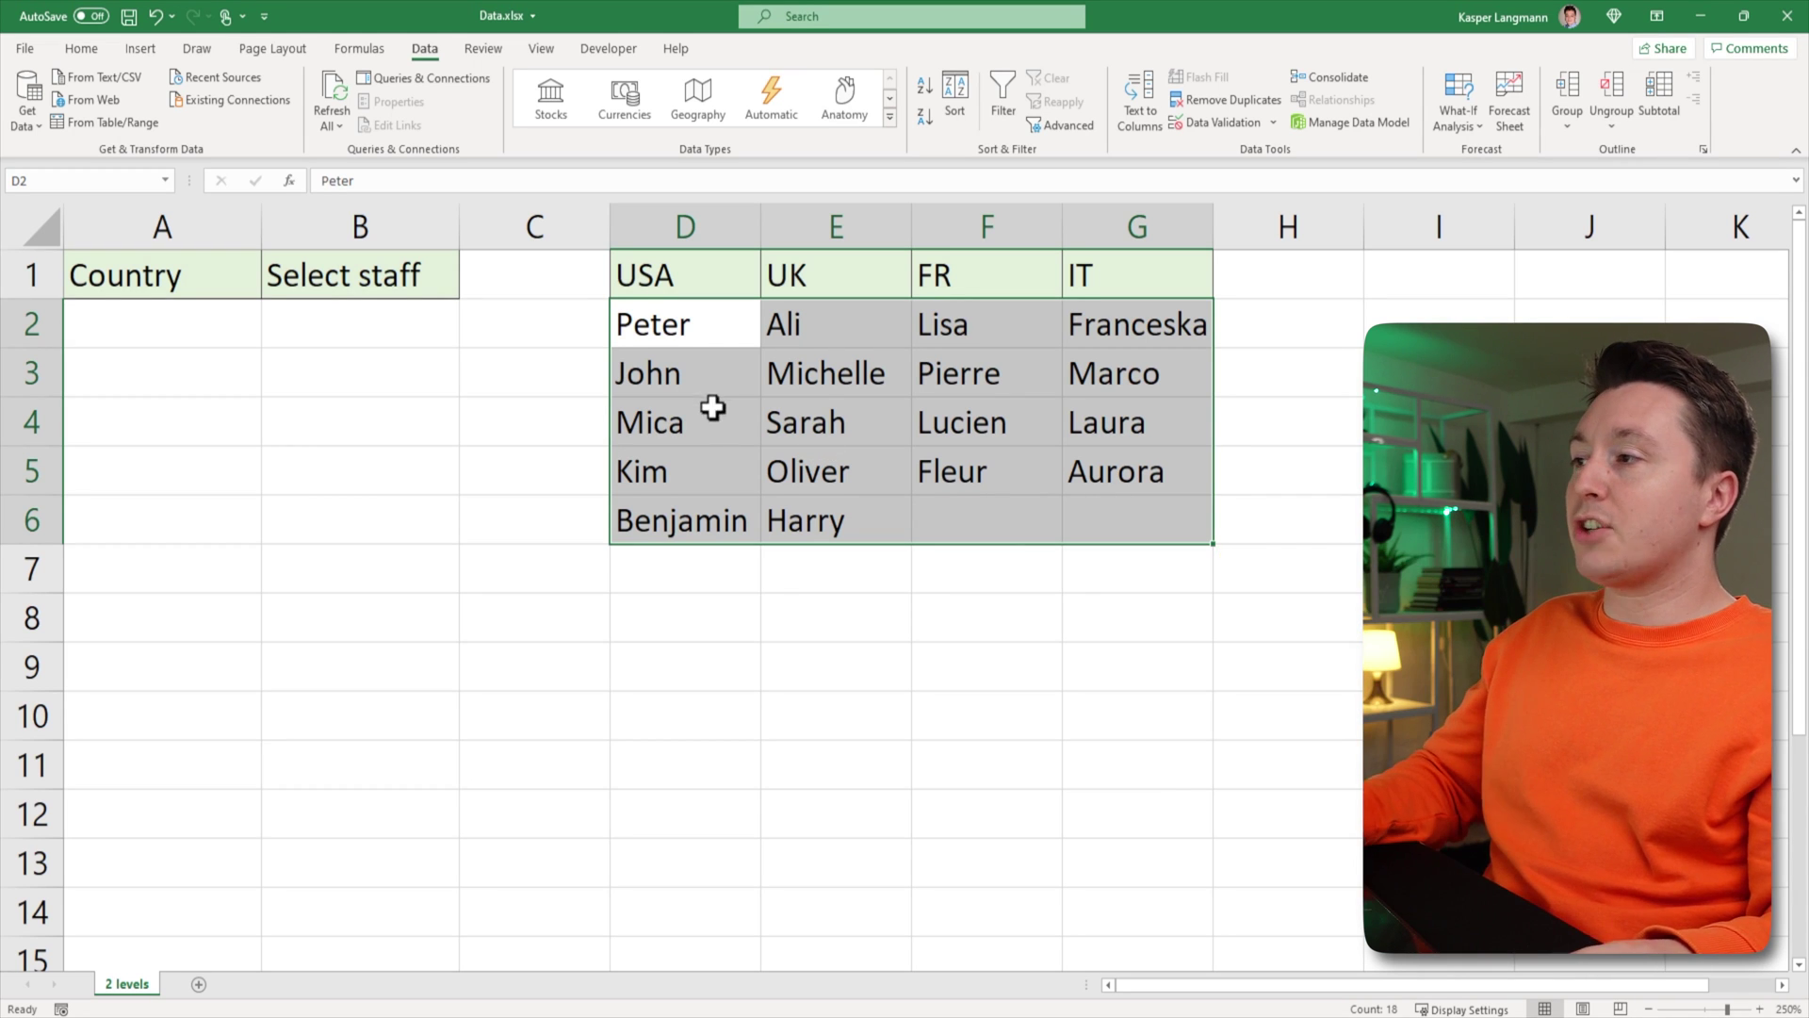
key("Down")
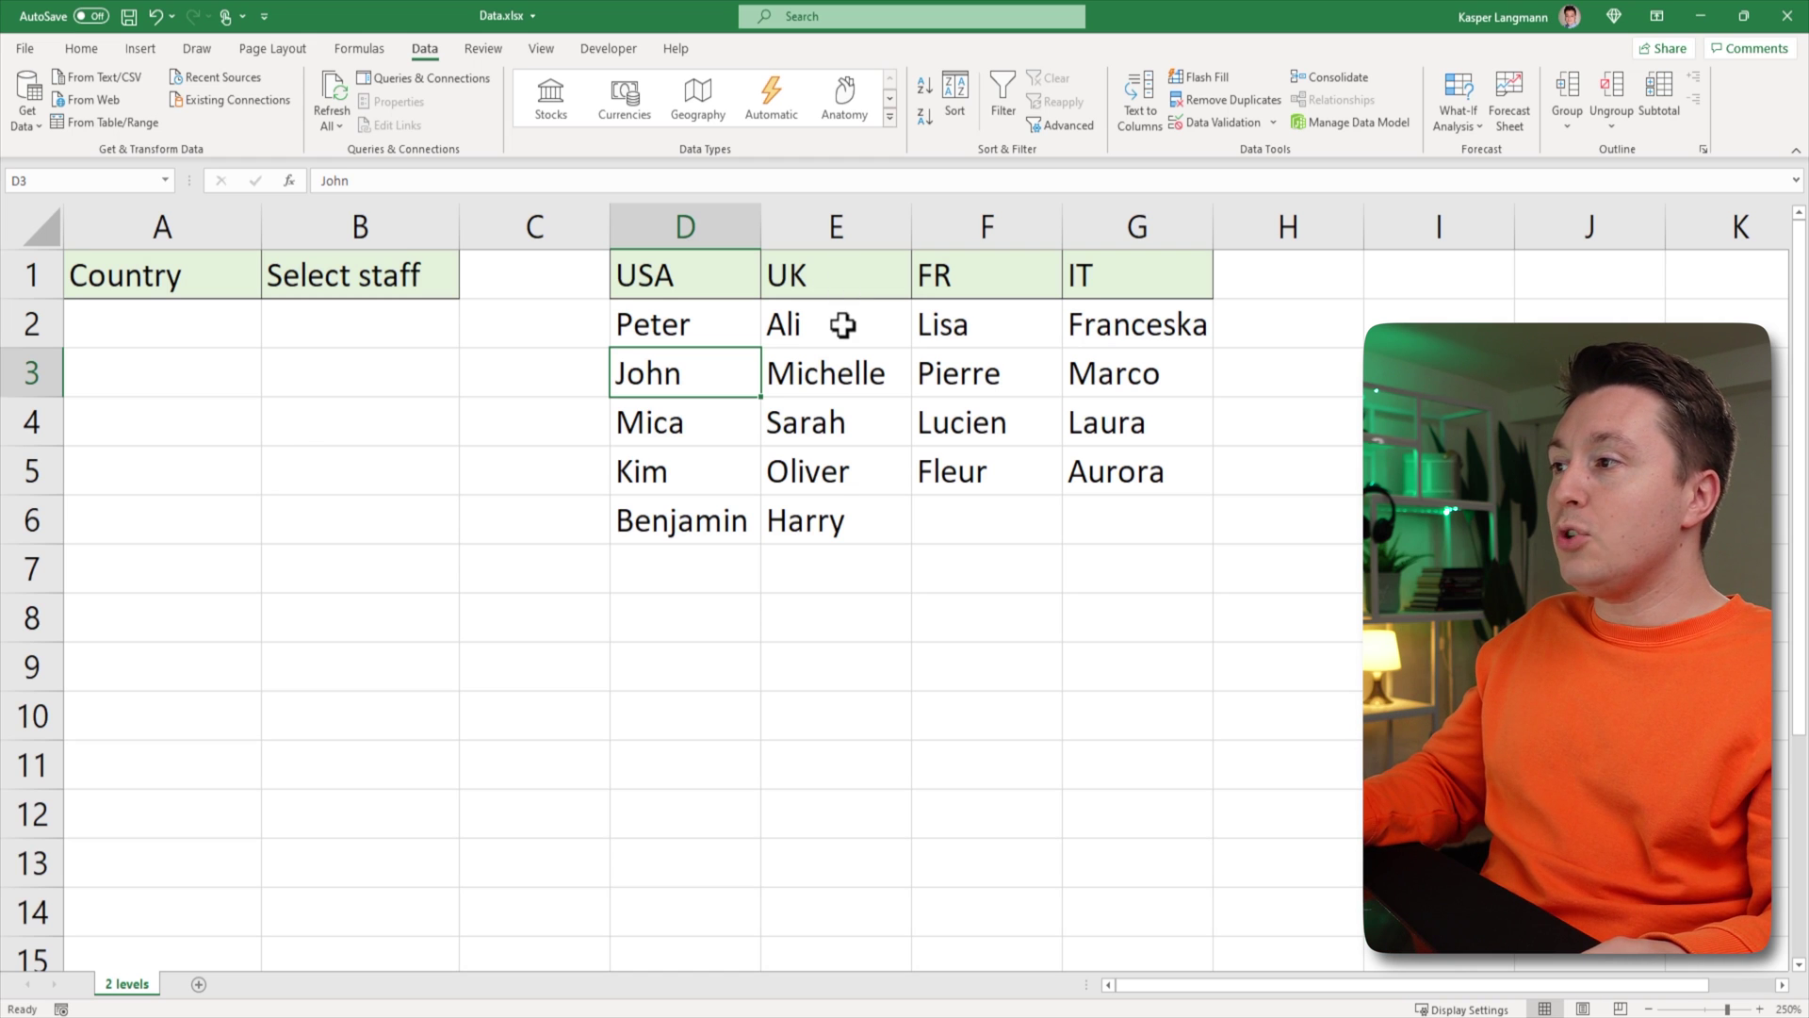
left_click_drag(843, 325, 829, 518)
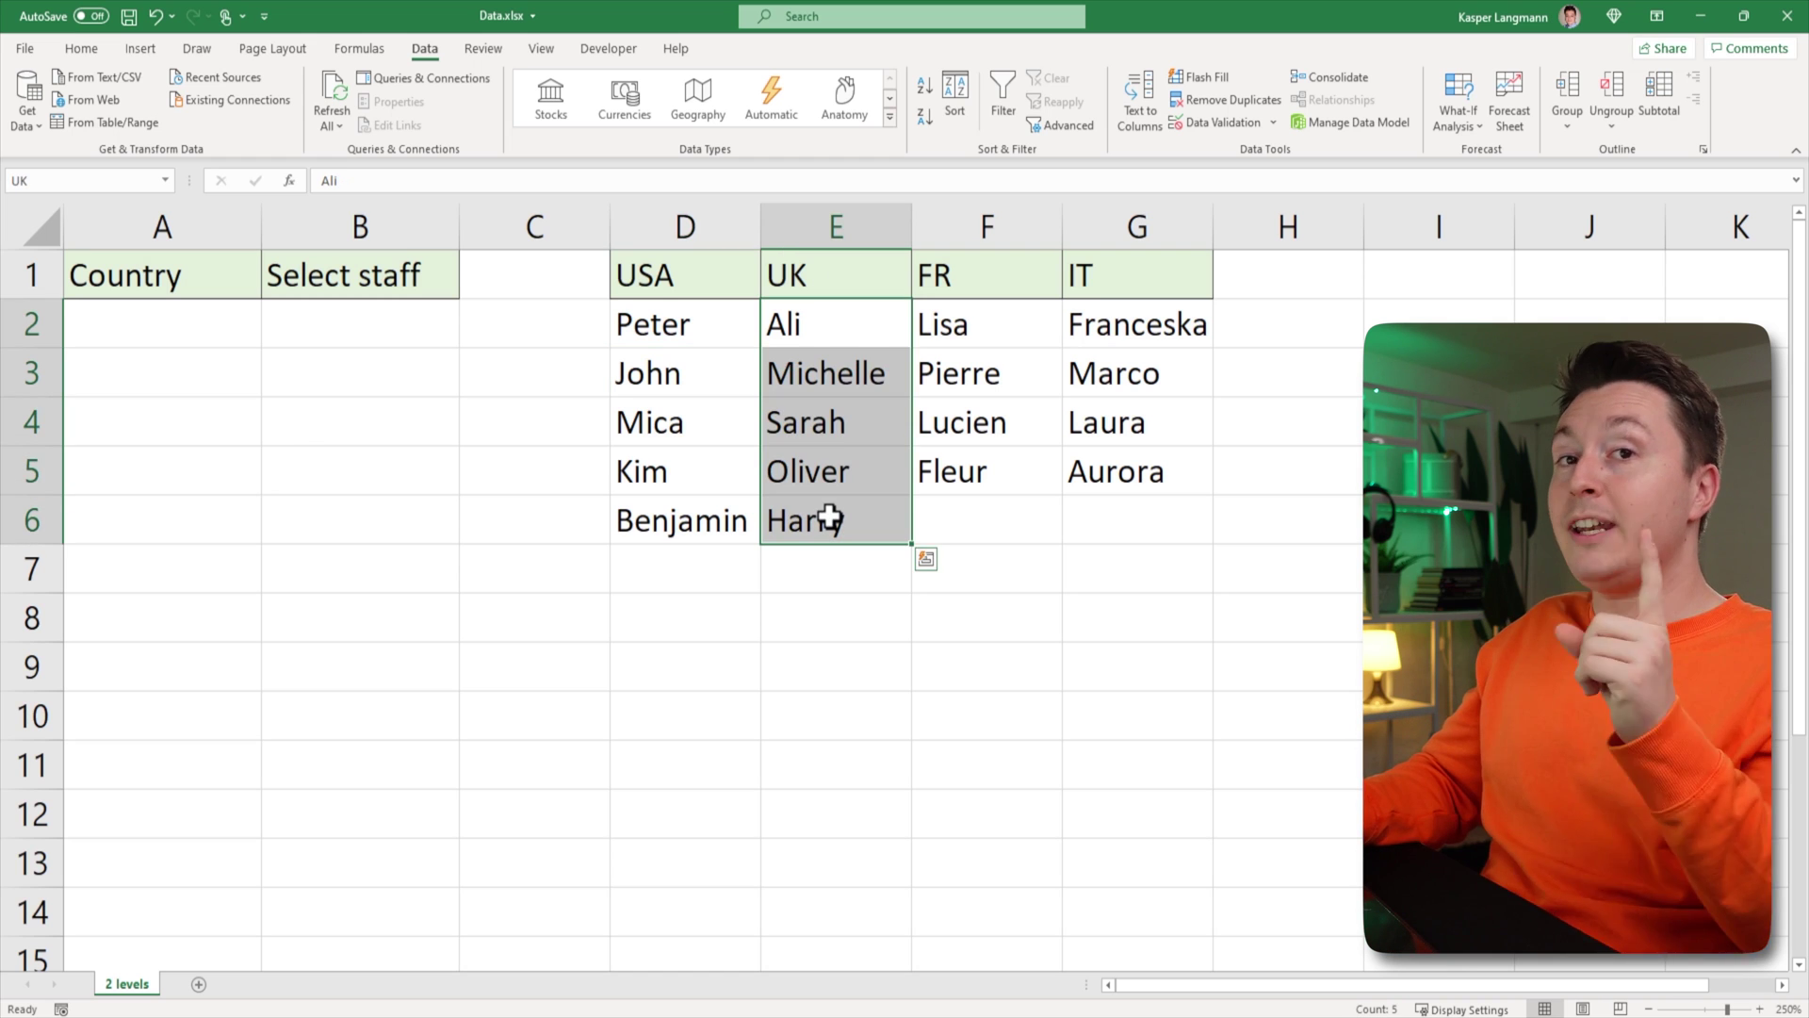
left_click_drag(1003, 321, 993, 497)
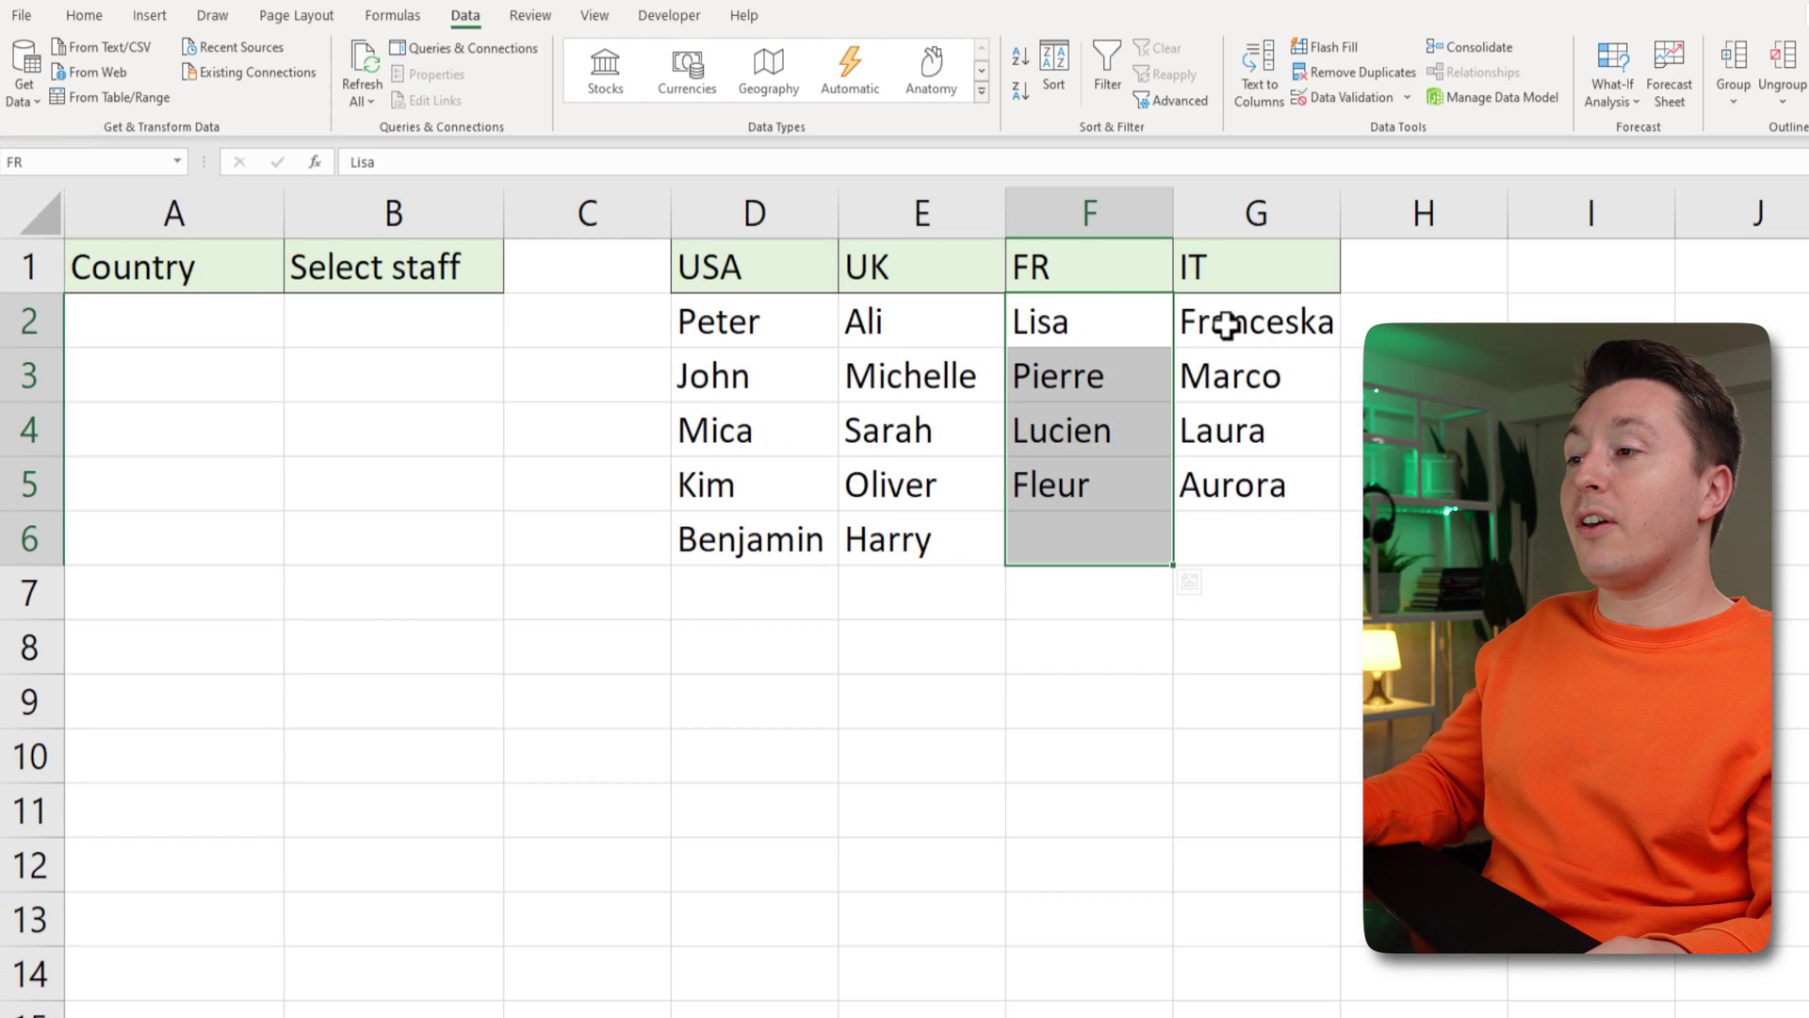
left_click_drag(1225, 324, 1219, 518)
left_click_drag(891, 335, 909, 525)
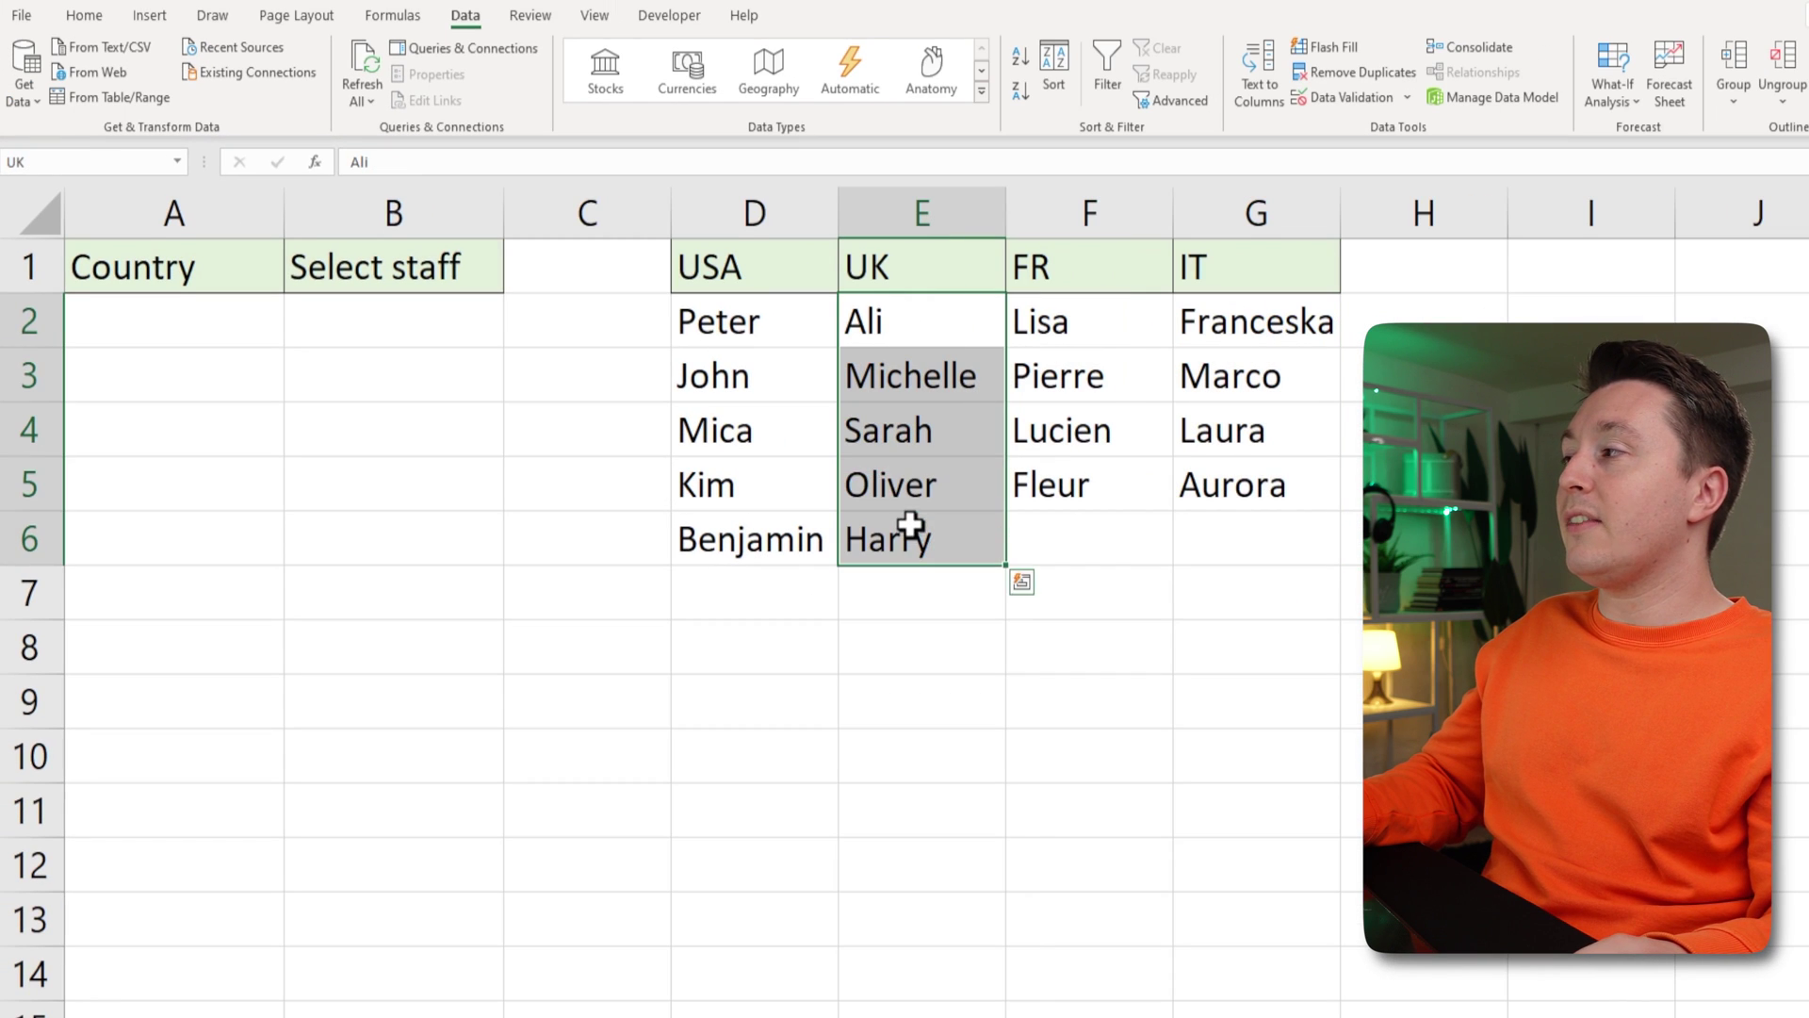
left_click_drag(755, 323, 751, 517)
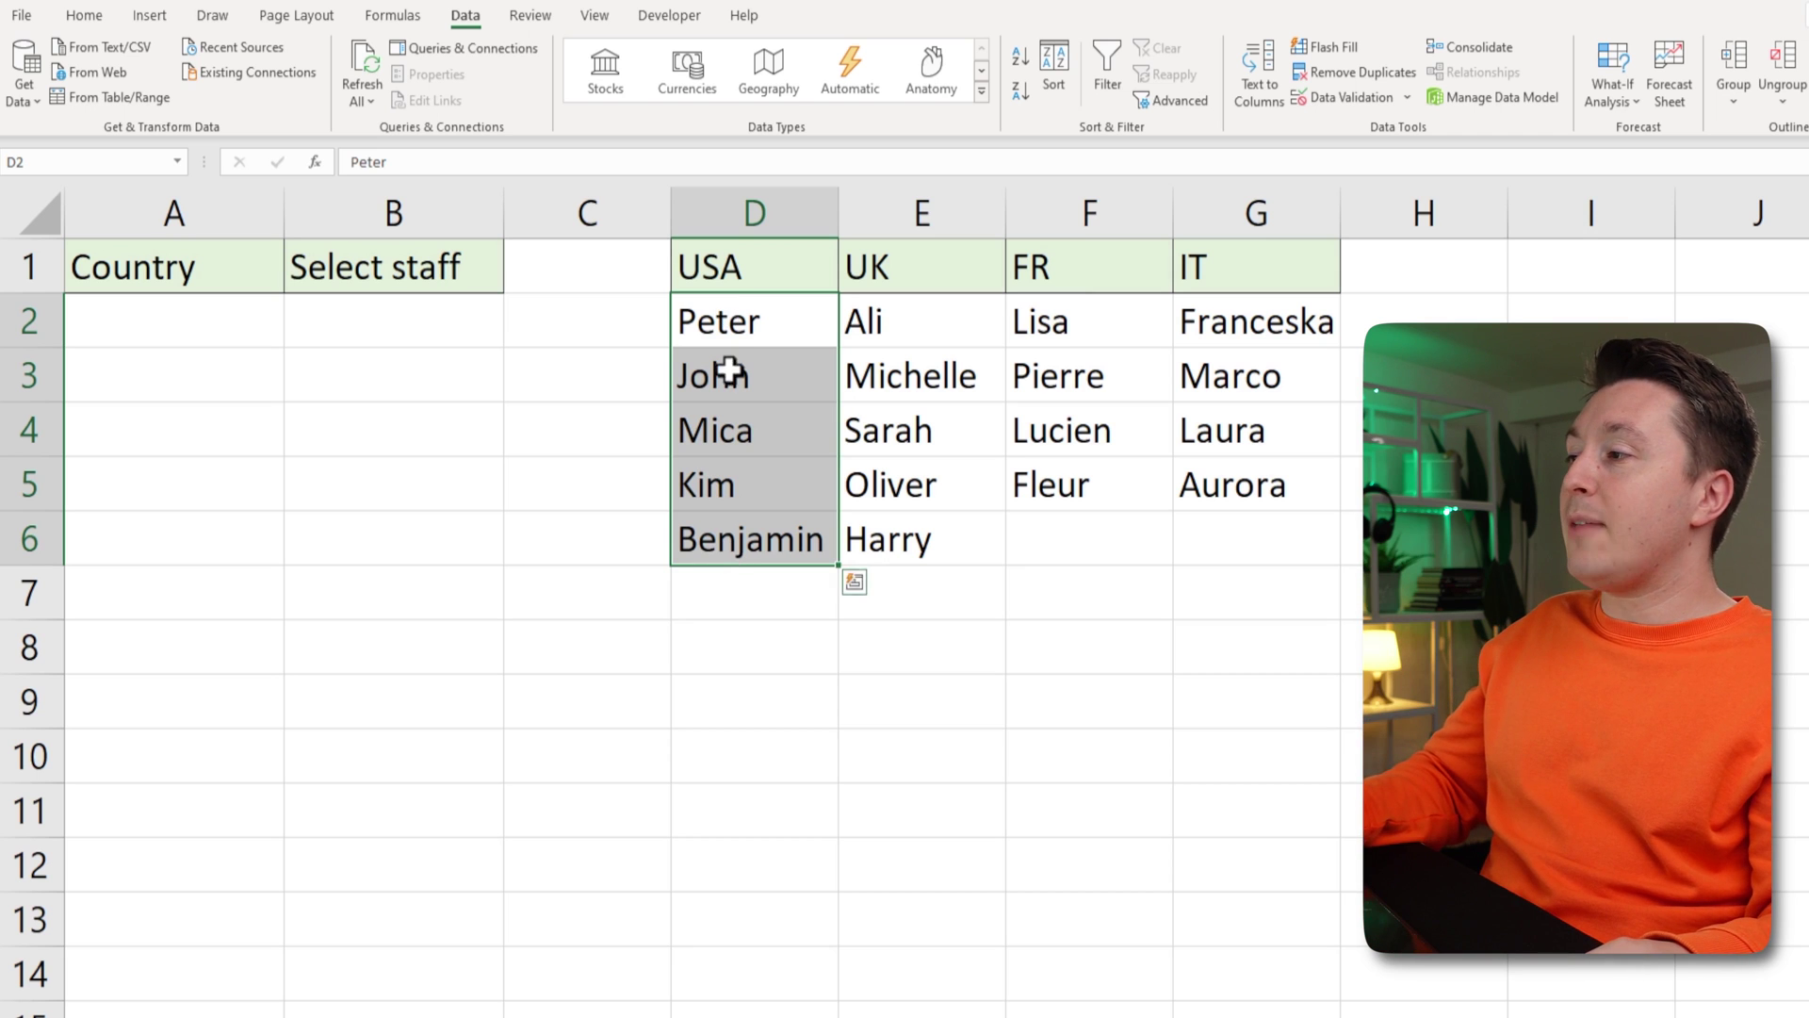
- Name the selected USA staff range D2:D6 'USA' through the Name Box
left_click(47, 162)
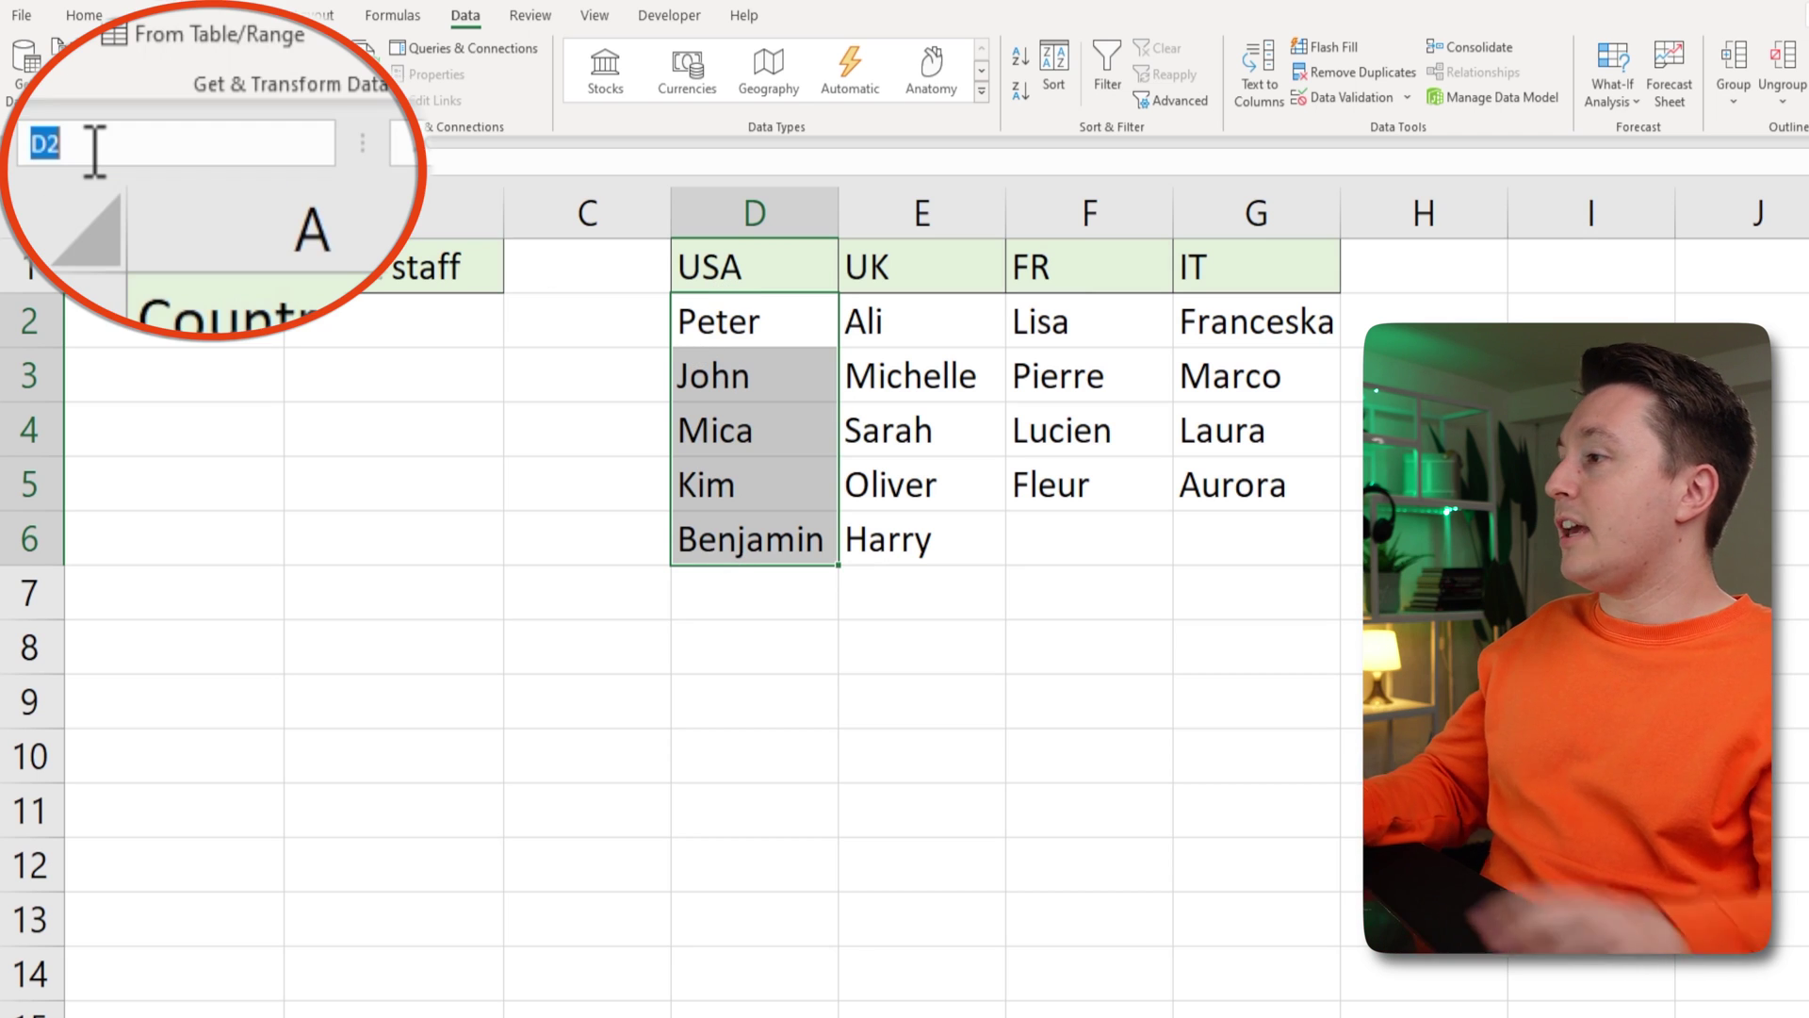
type("USA")
key("Return")
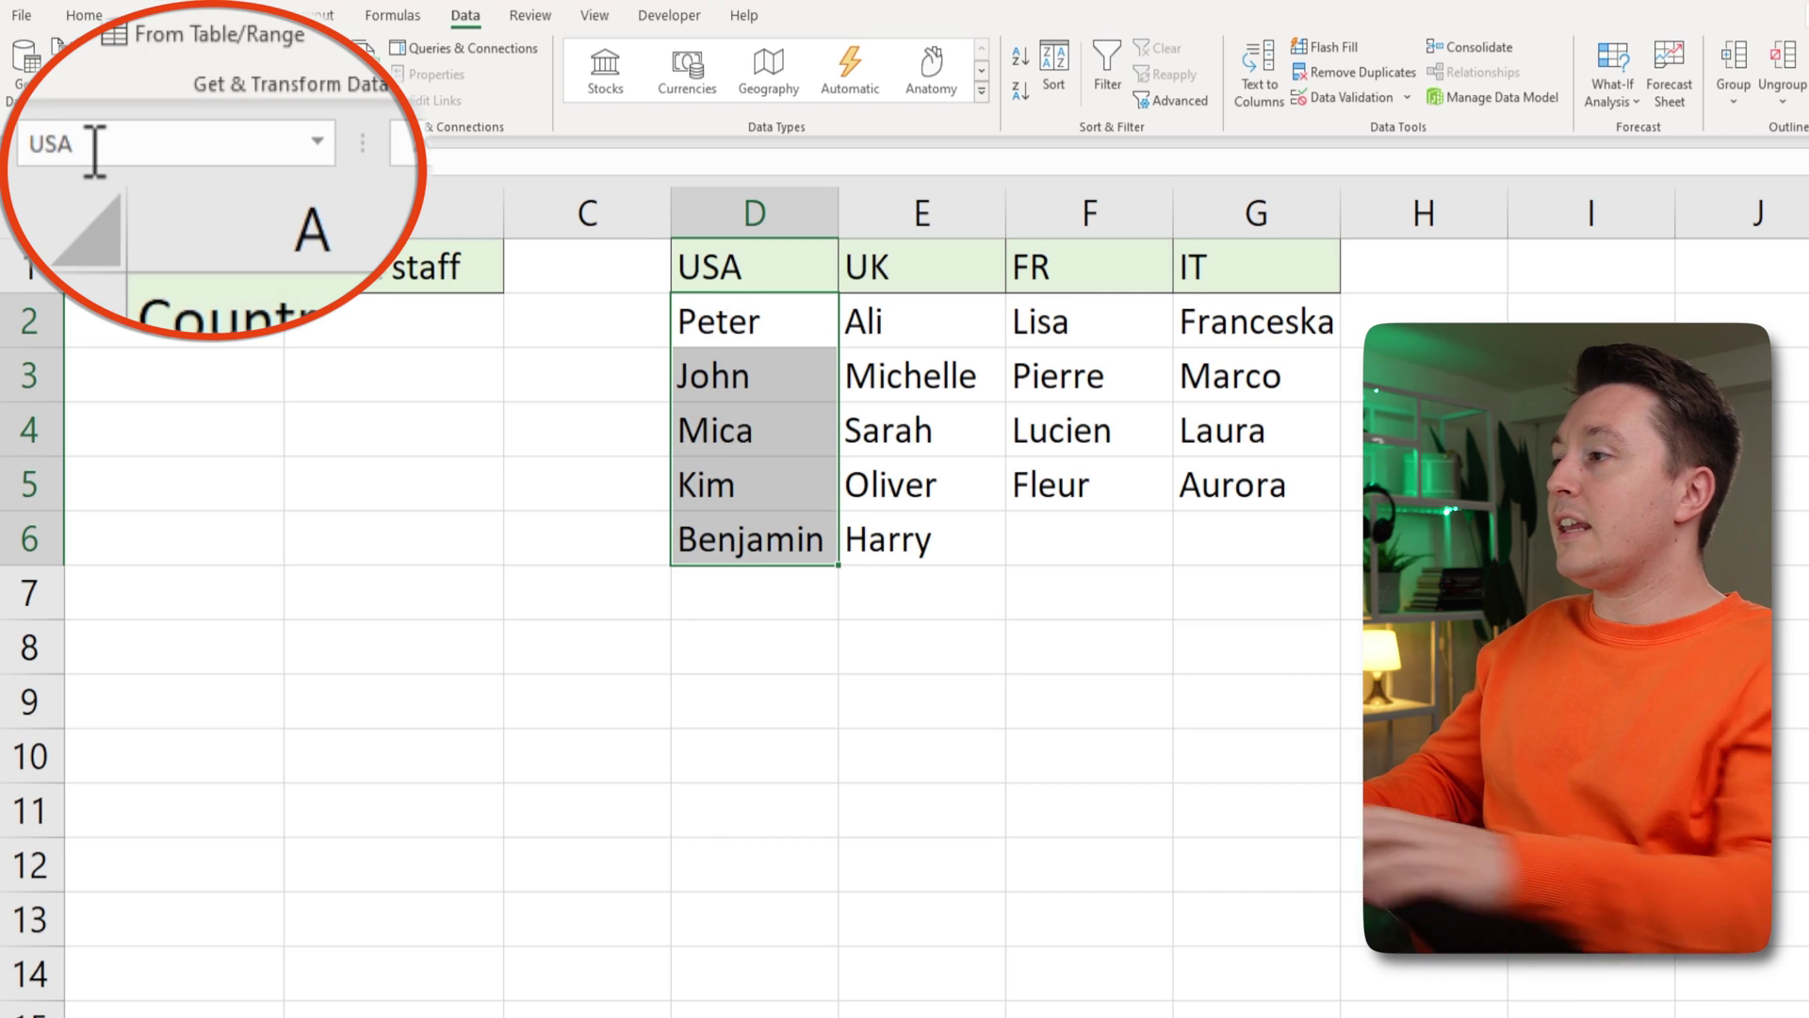
left_click(217, 336)
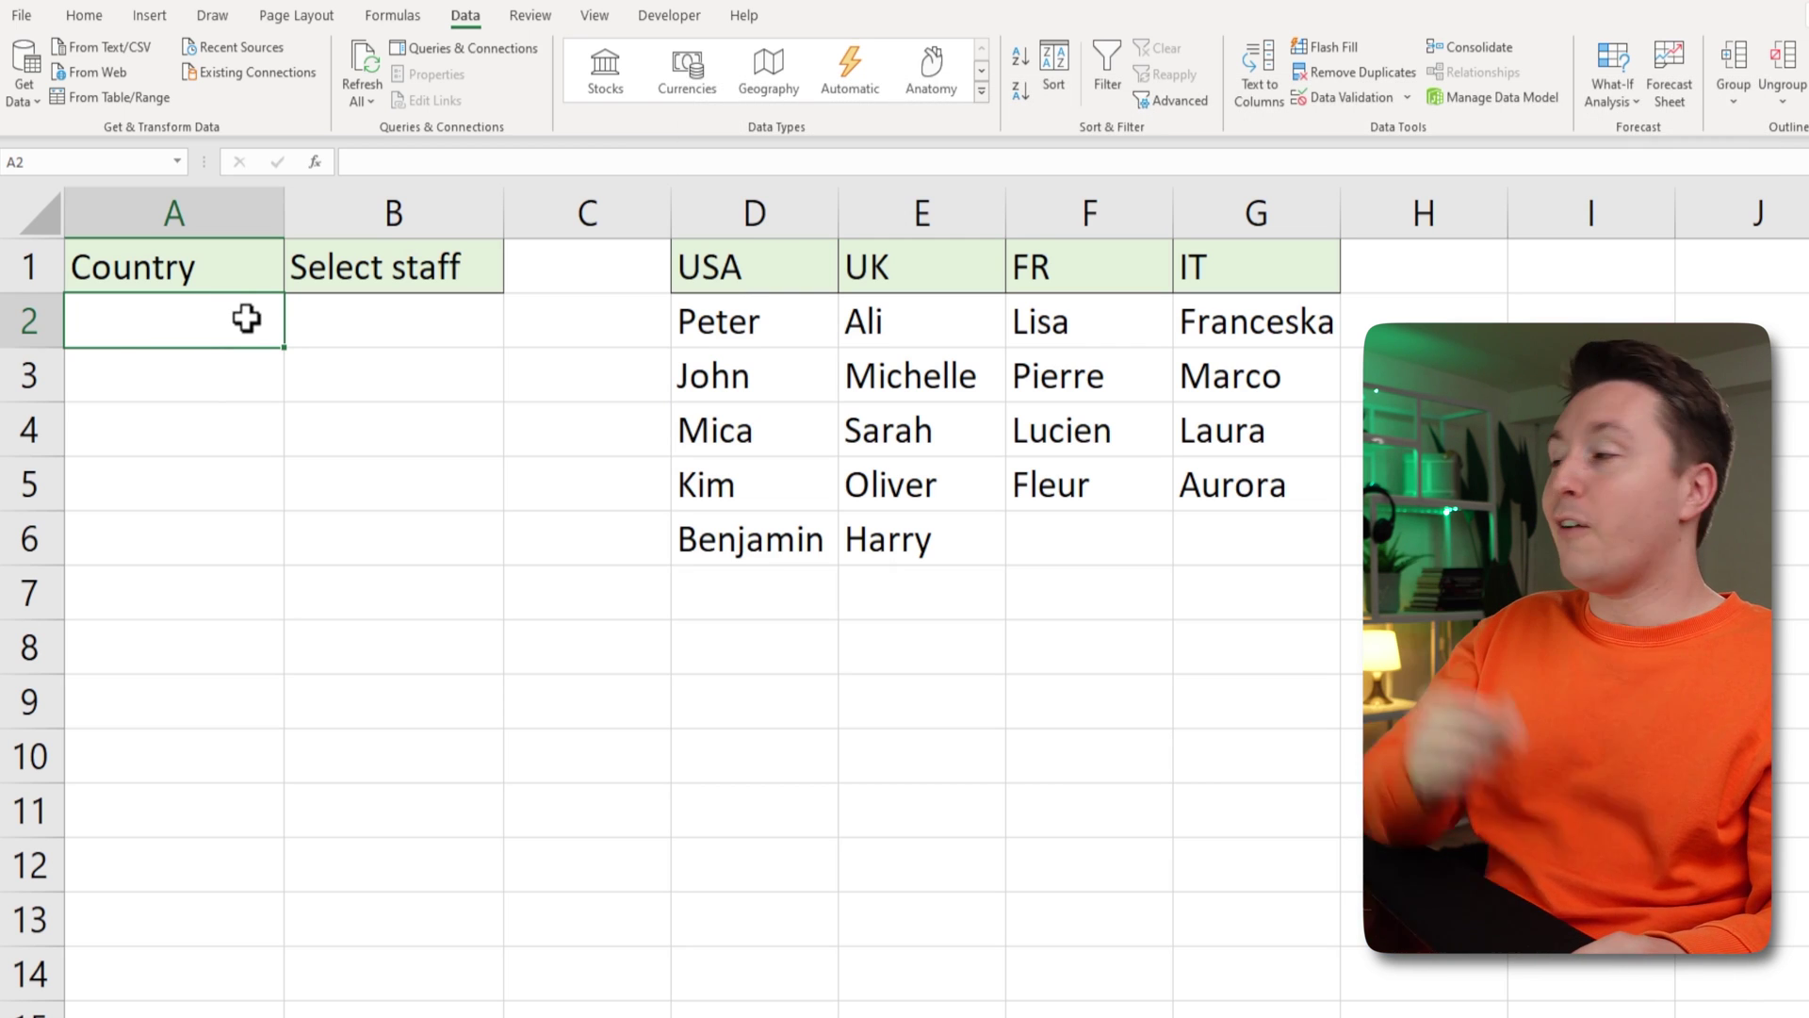
- Give A2:A12 list validation sourced from the country headers D1:G1
left_click_drag(213, 317, 187, 749)
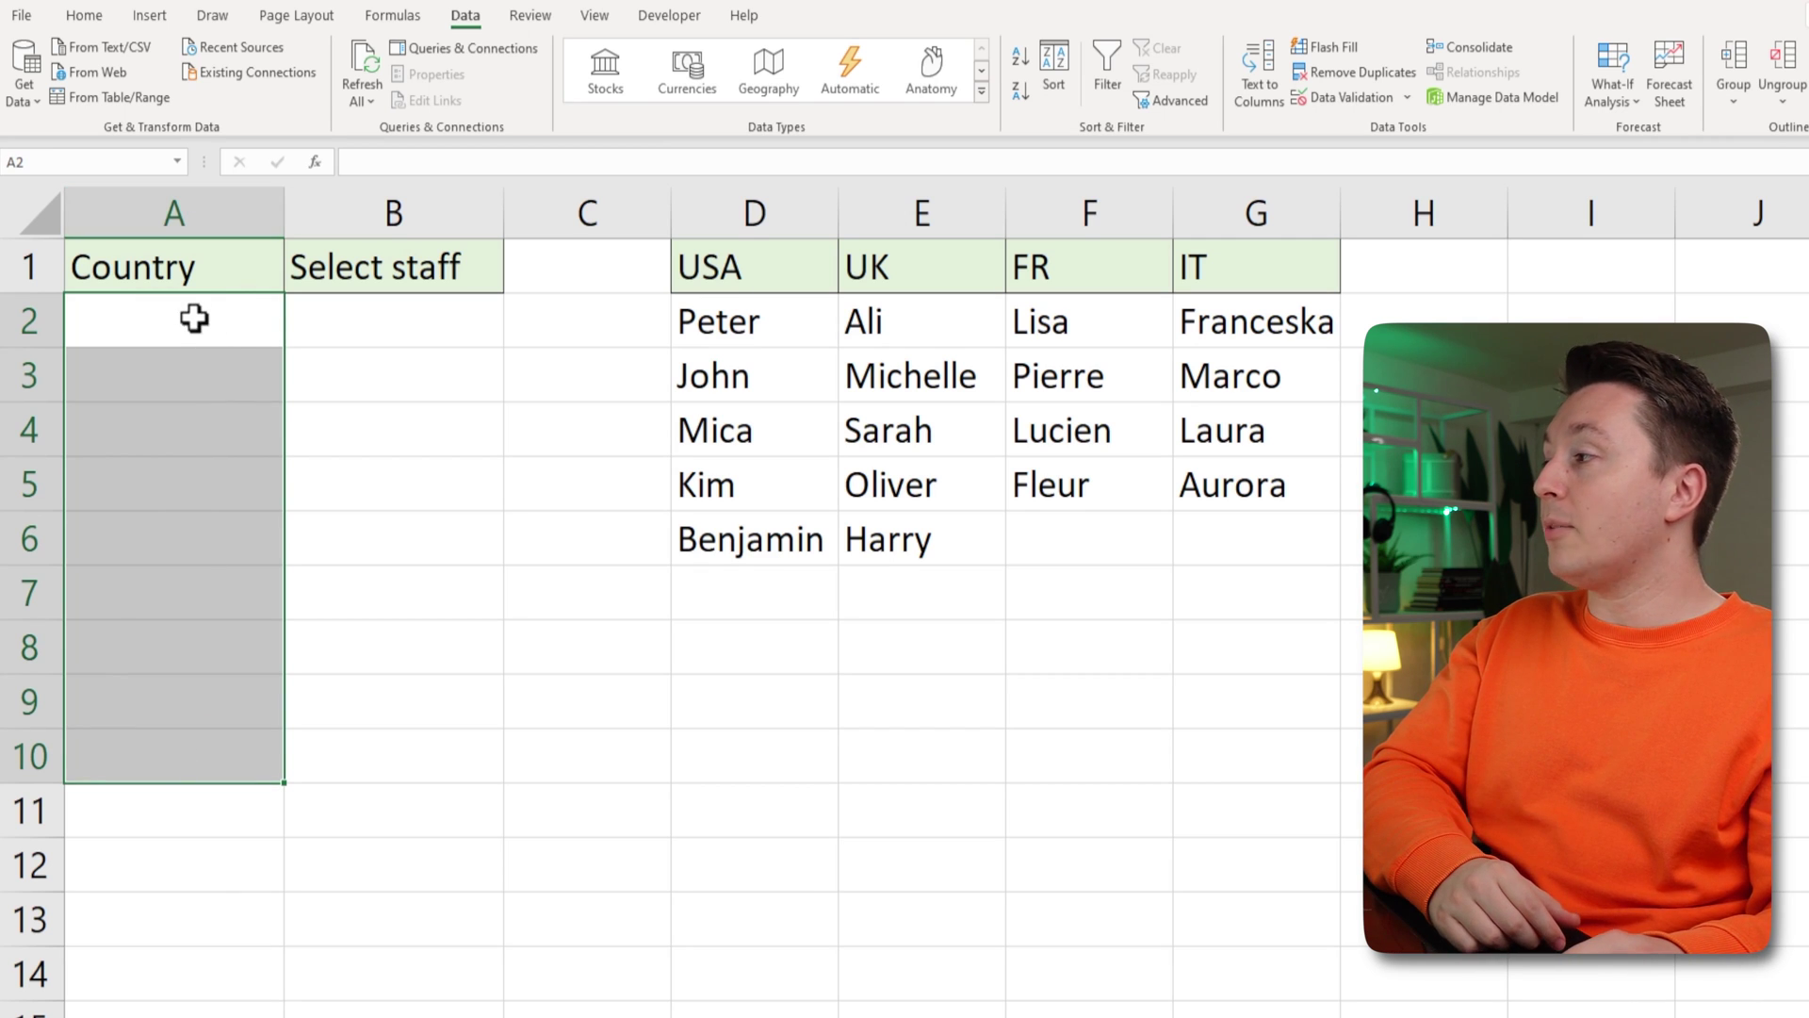
left_click_drag(194, 317, 188, 872)
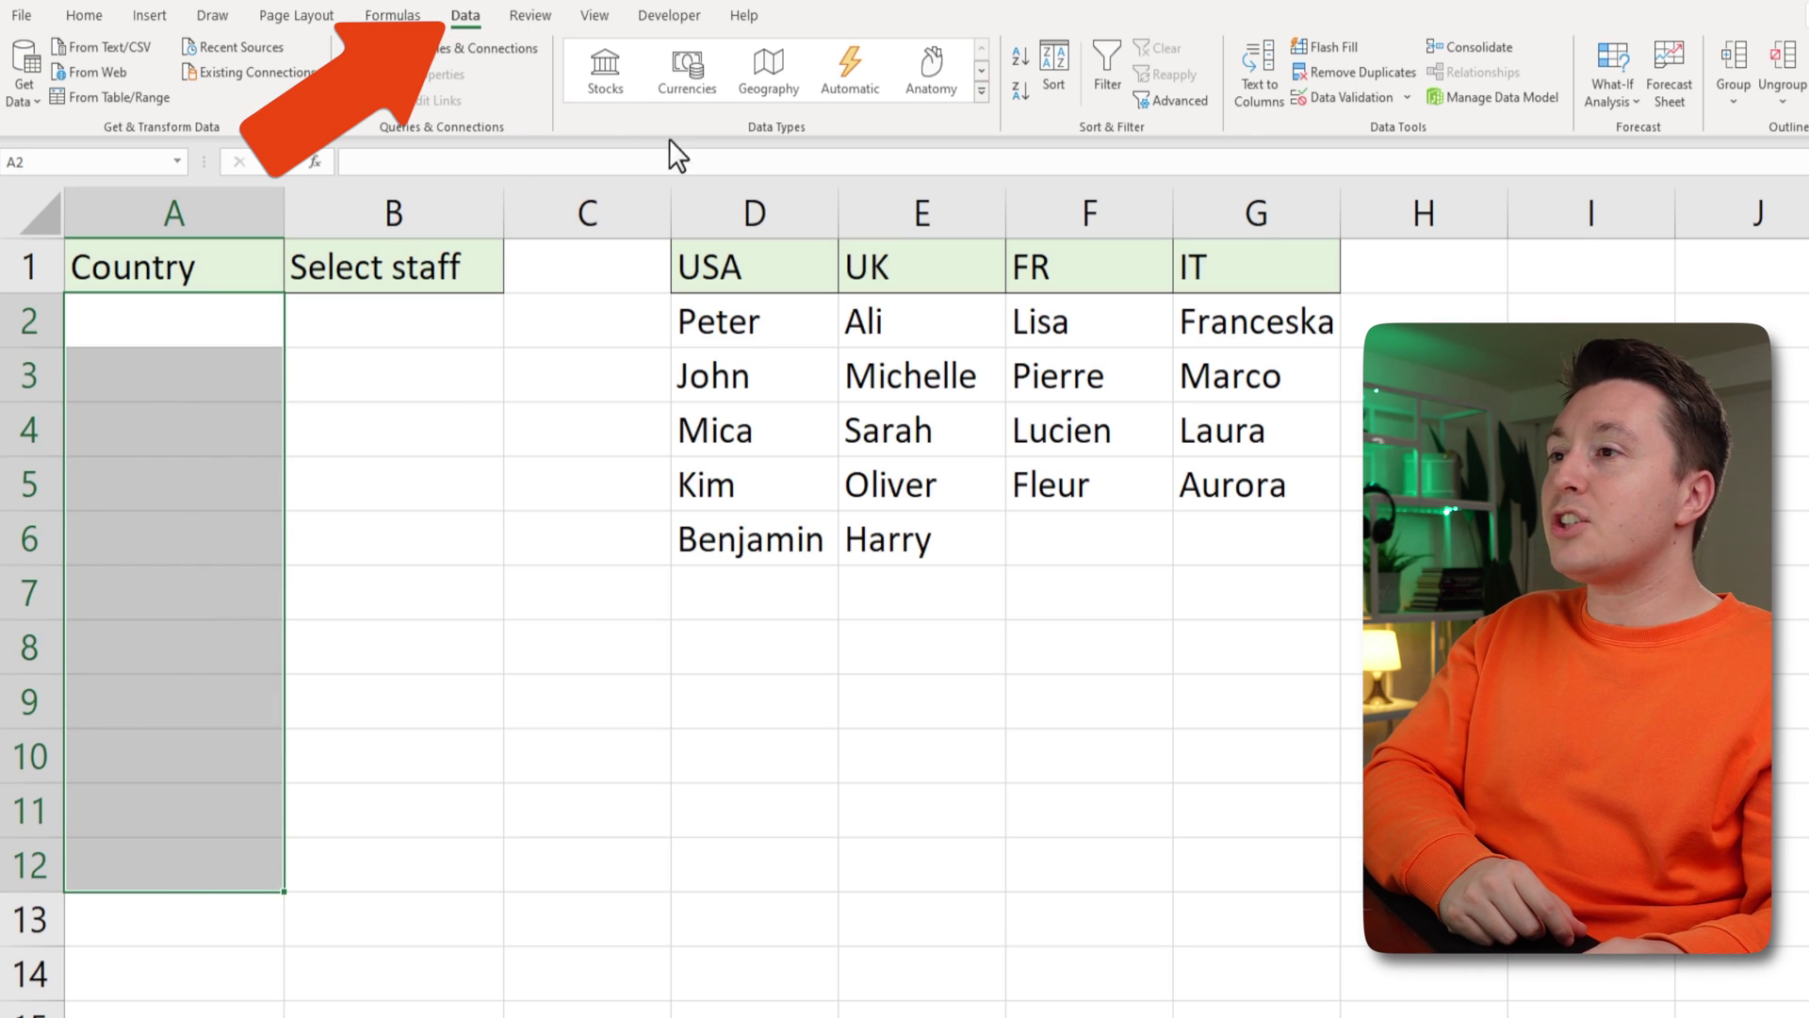
left_click(1339, 98)
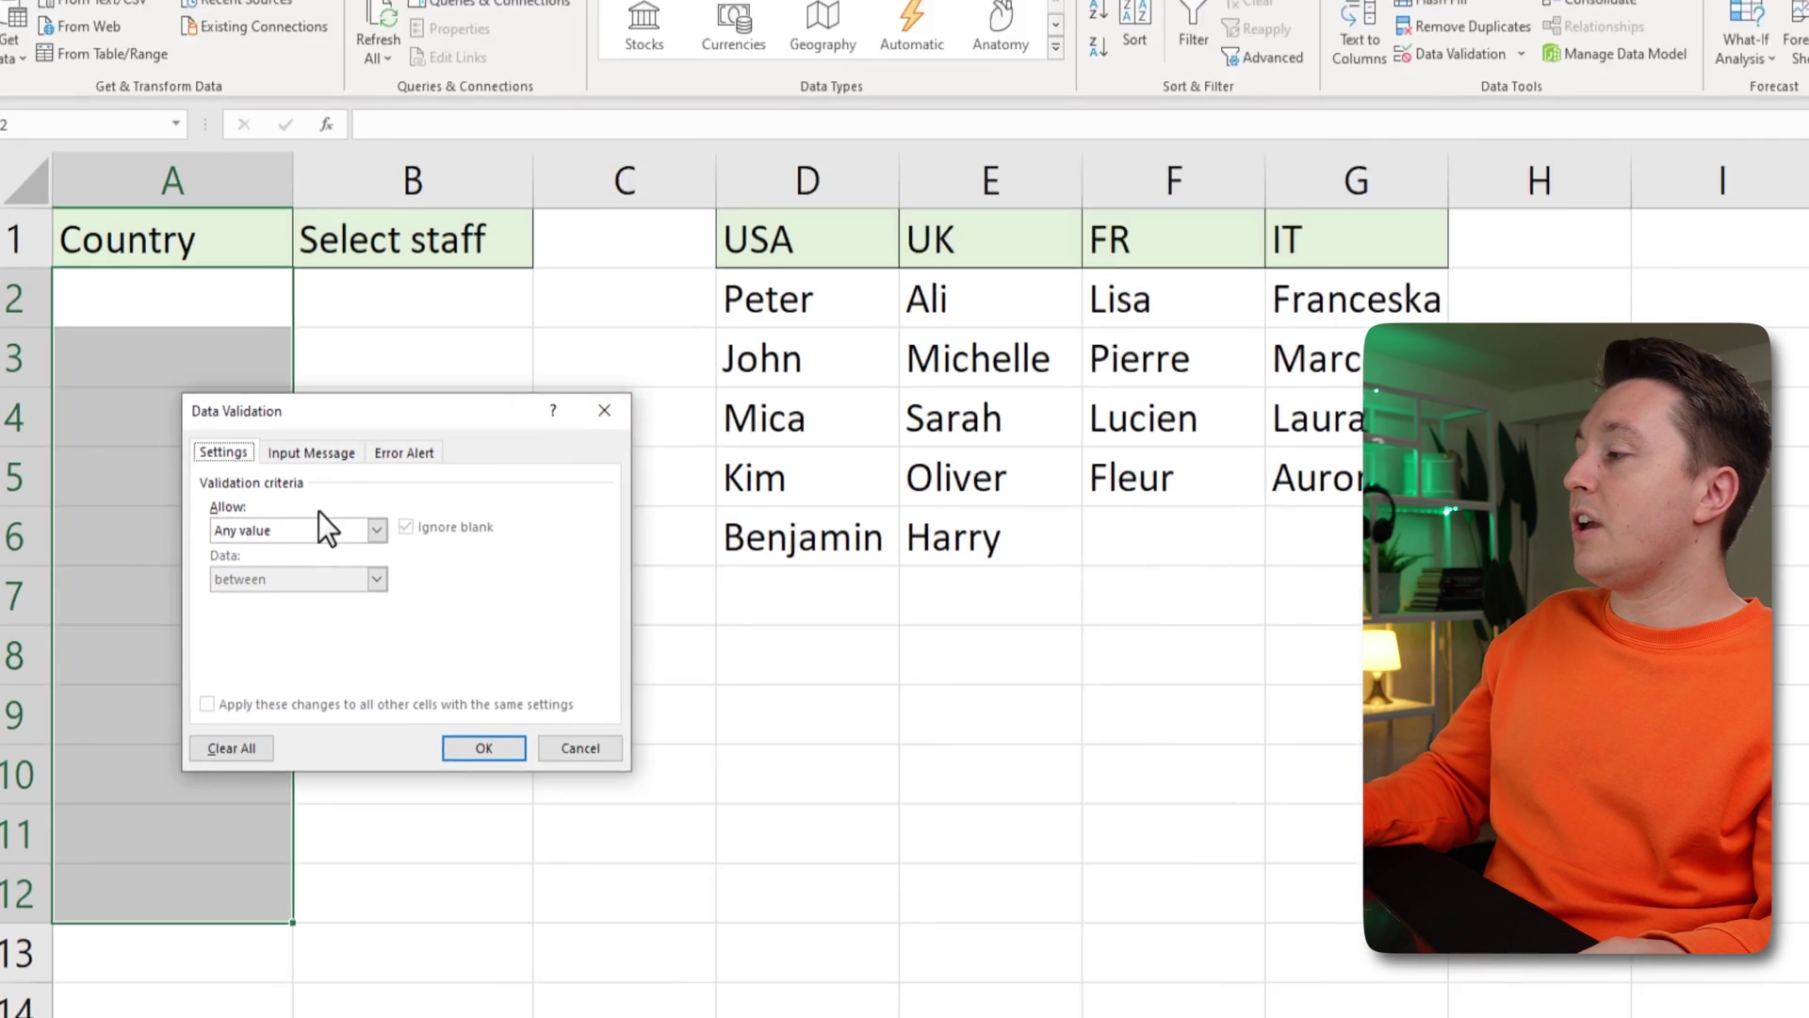
left_click(275, 533)
left_click(238, 594)
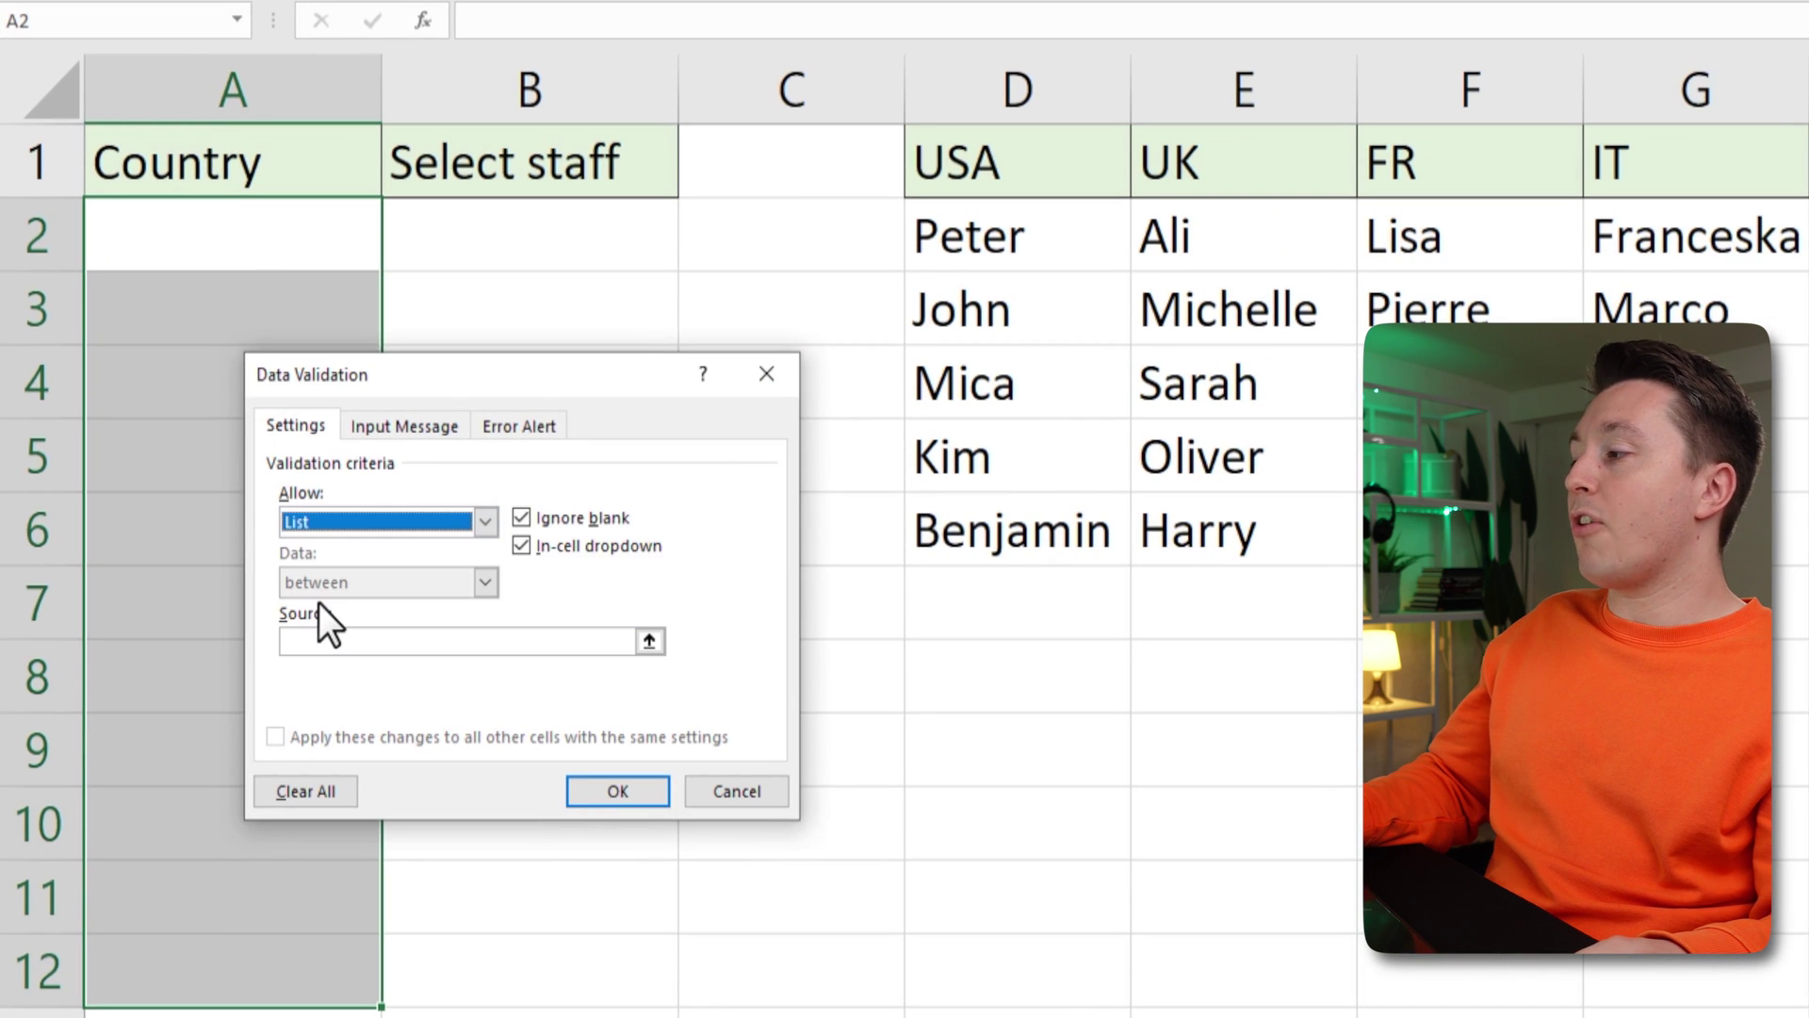
left_click(349, 645)
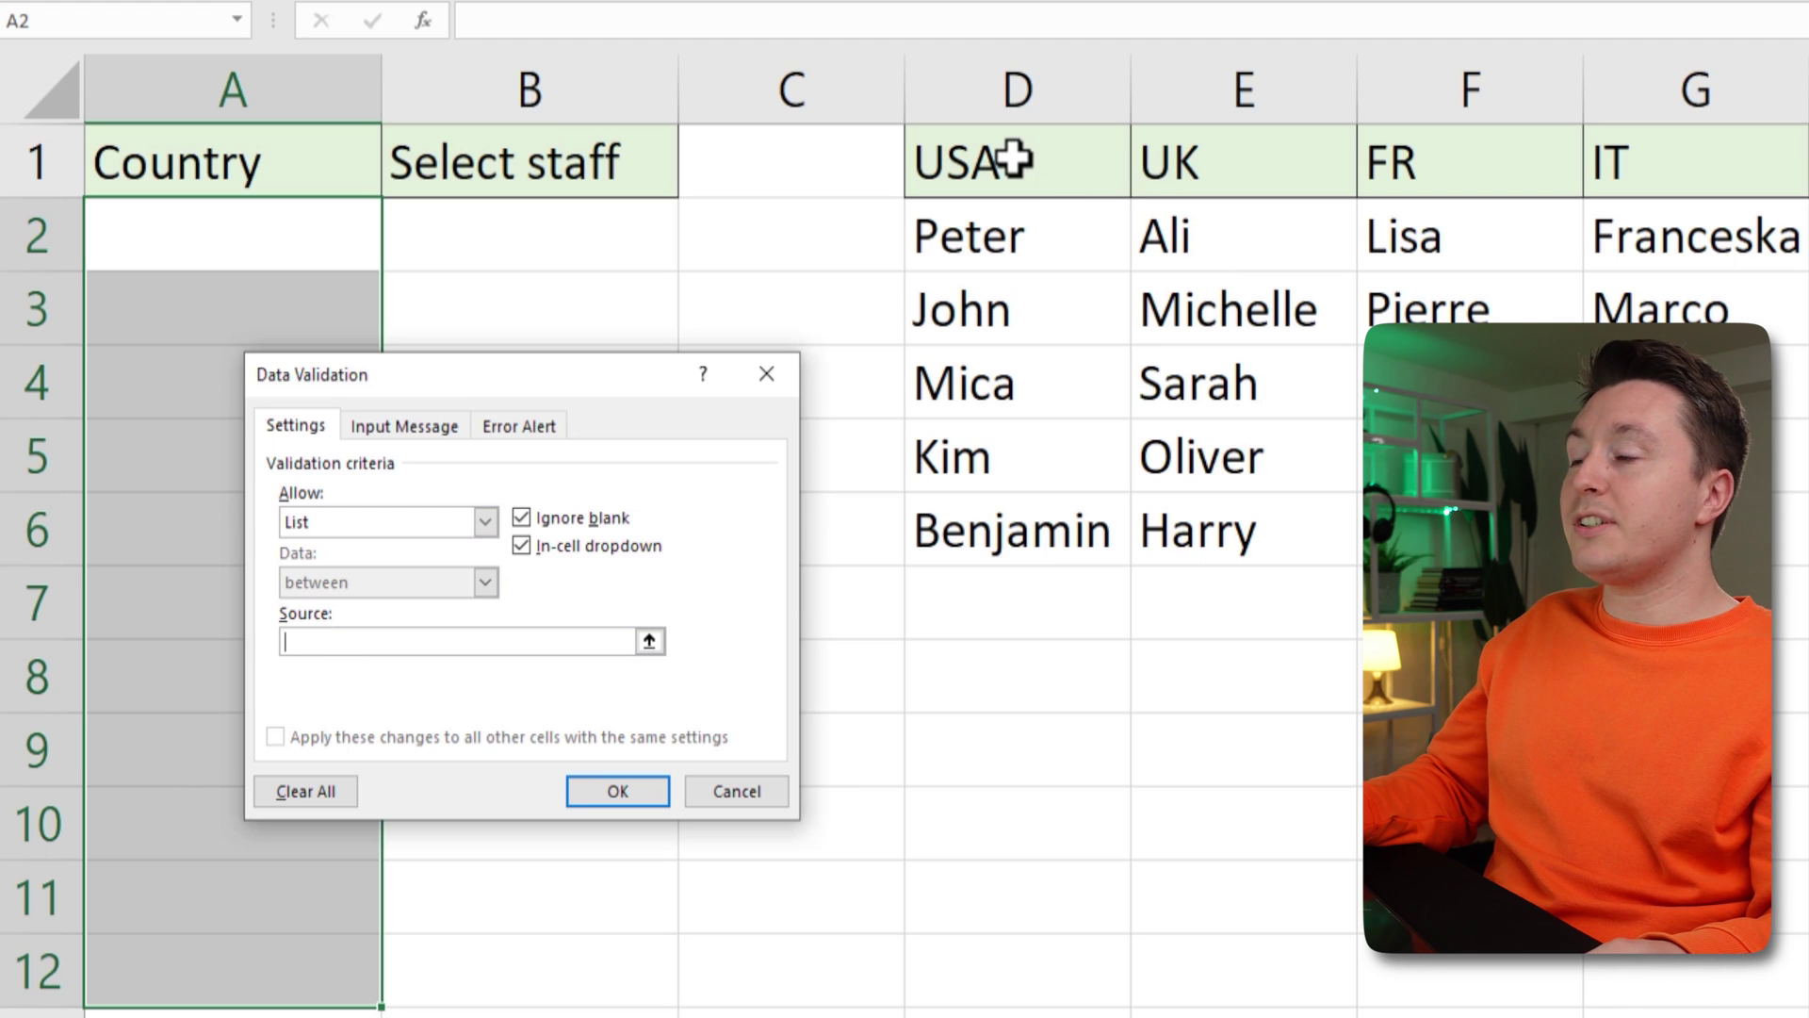
left_click_drag(1009, 156, 1559, 154)
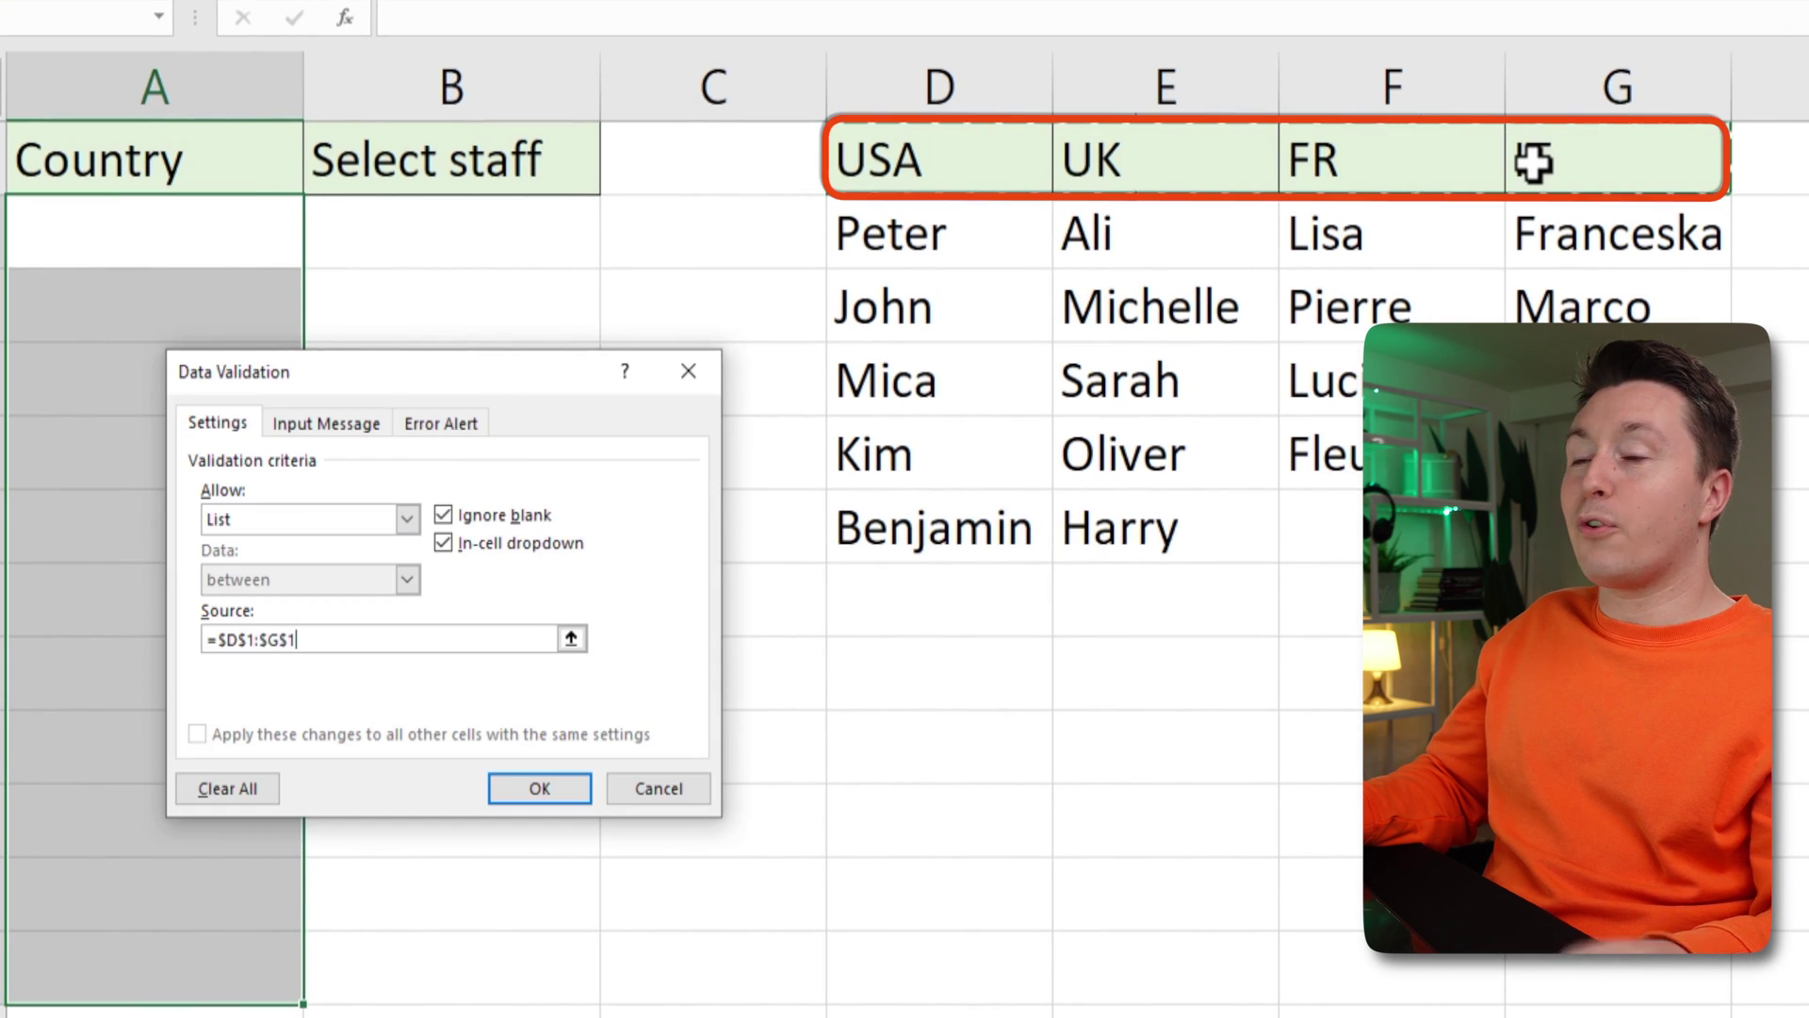
left_click(539, 788)
- Check A3's new country drop-down without picking a value
left_click(194, 287)
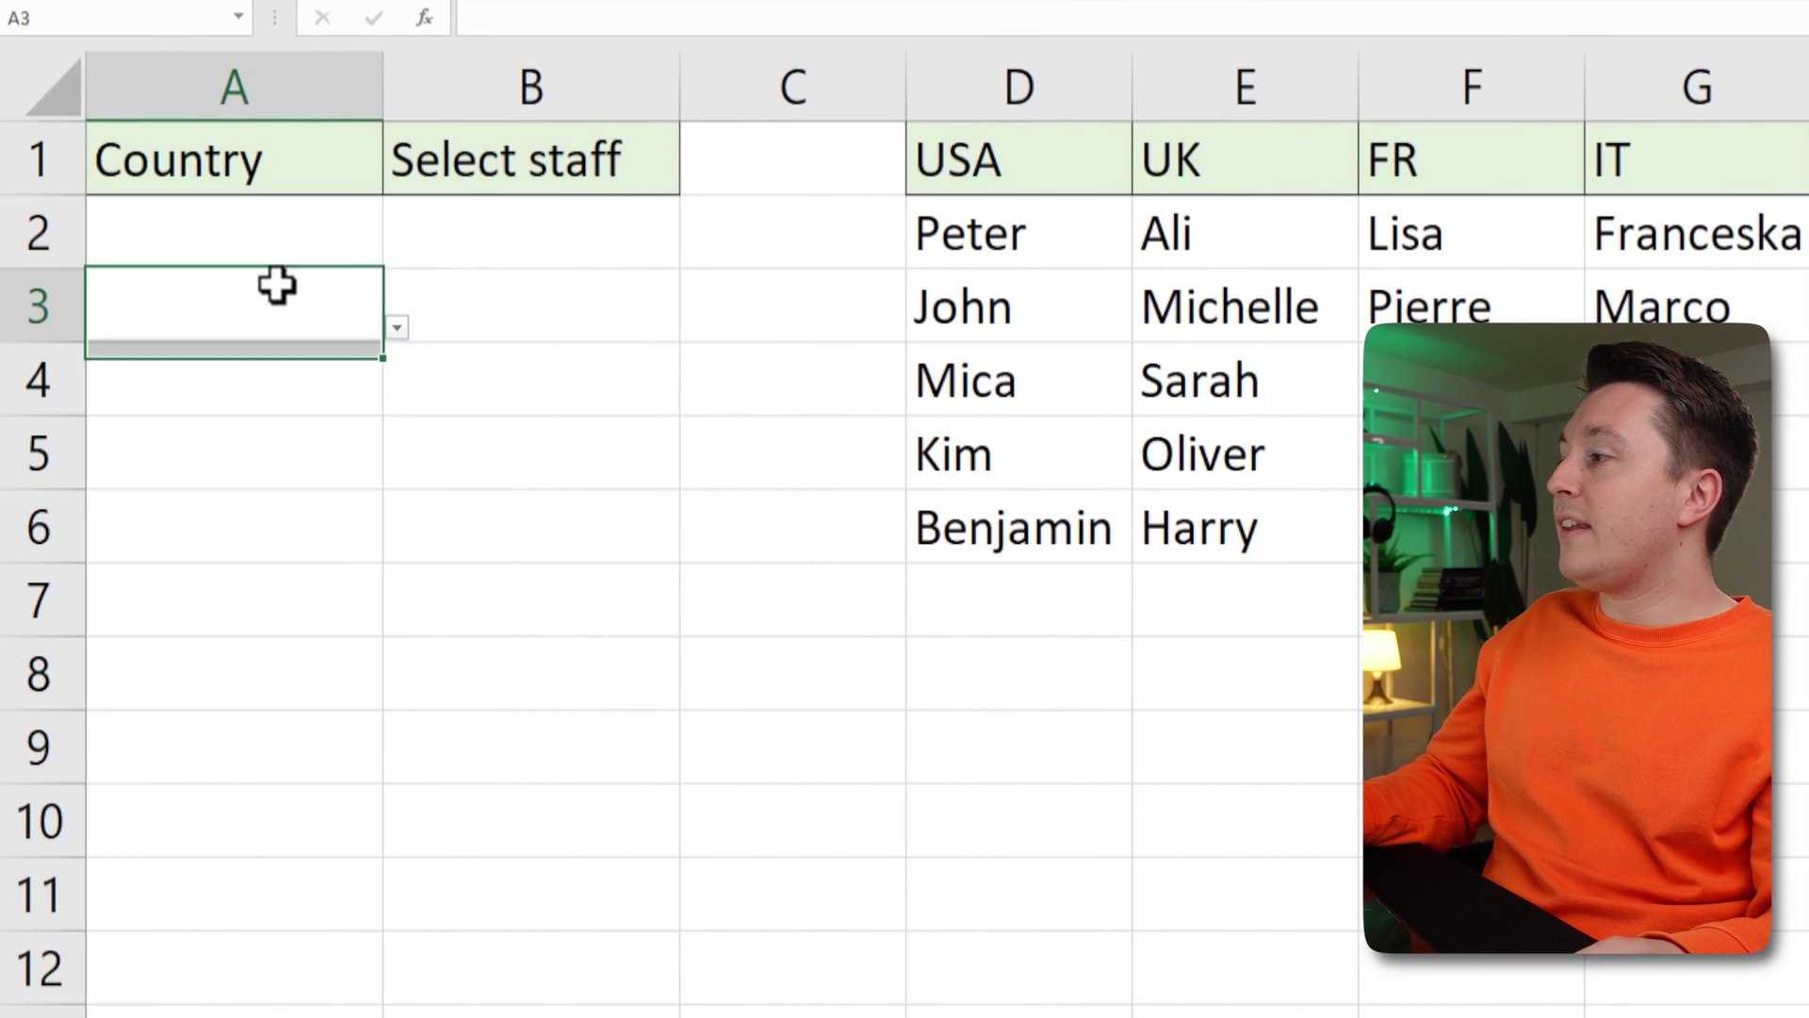
left_click(398, 326)
left_click(399, 330)
left_click(319, 417)
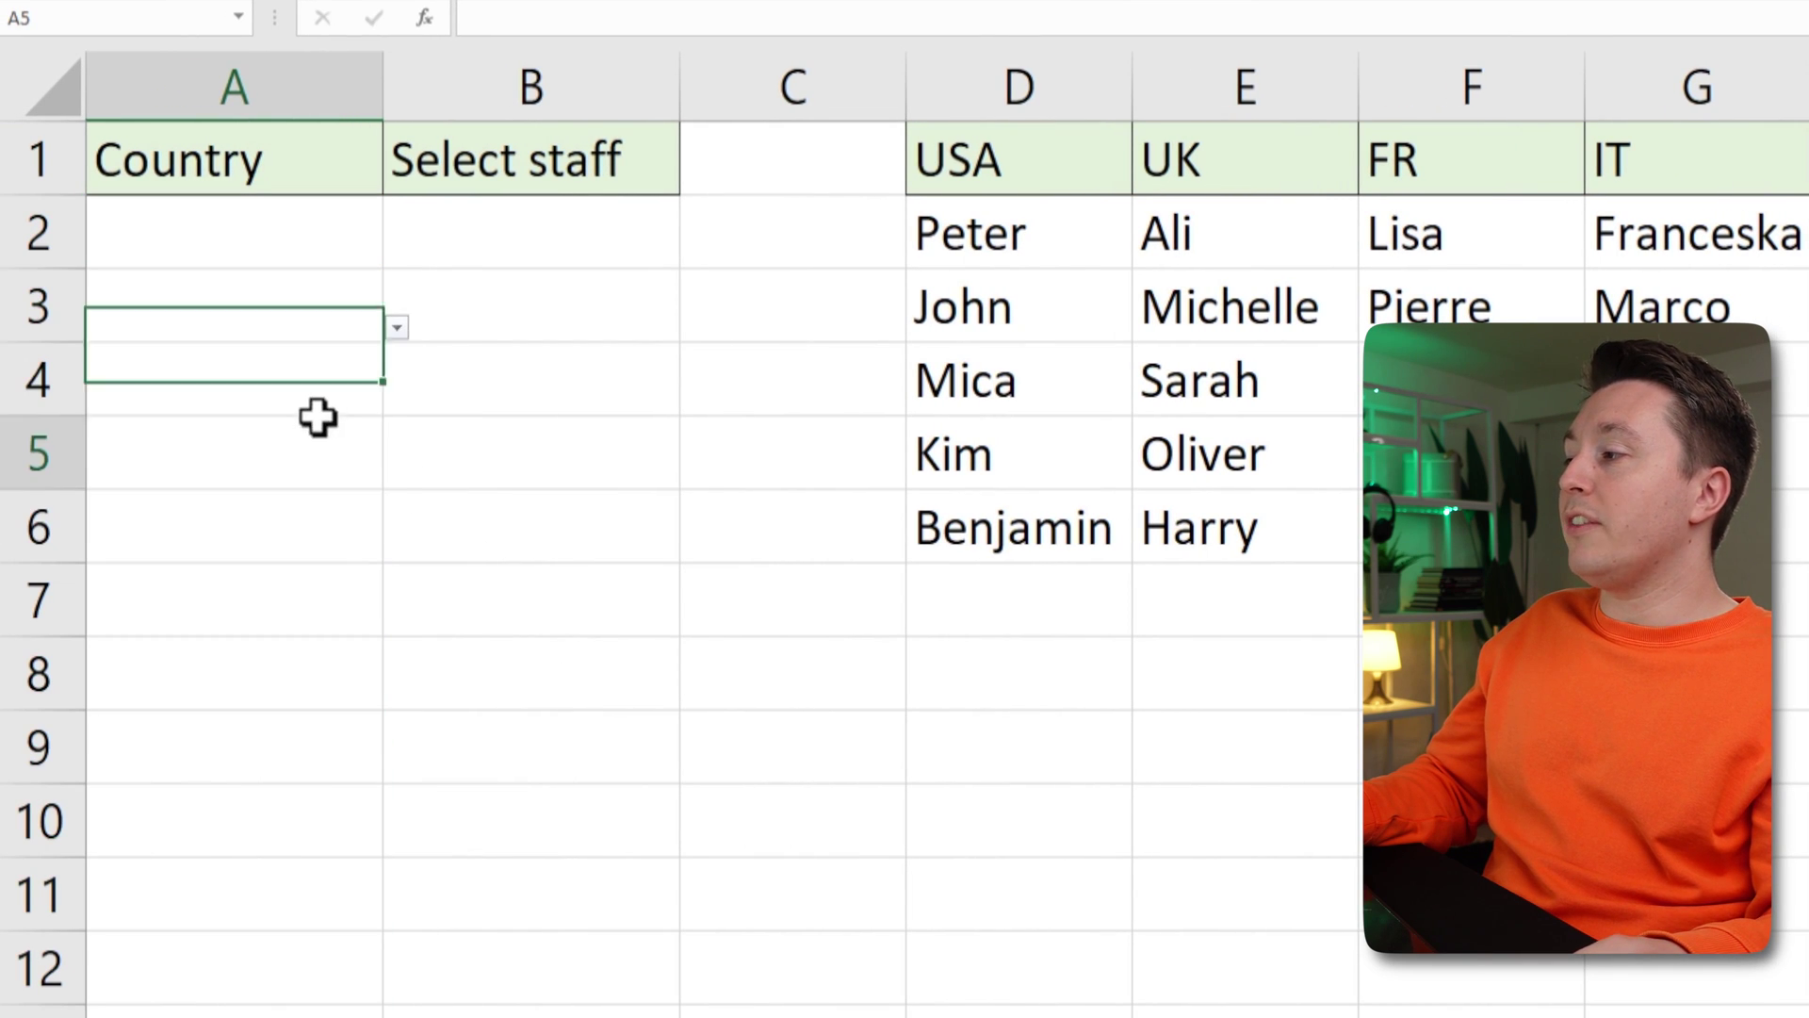
left_click(359, 249)
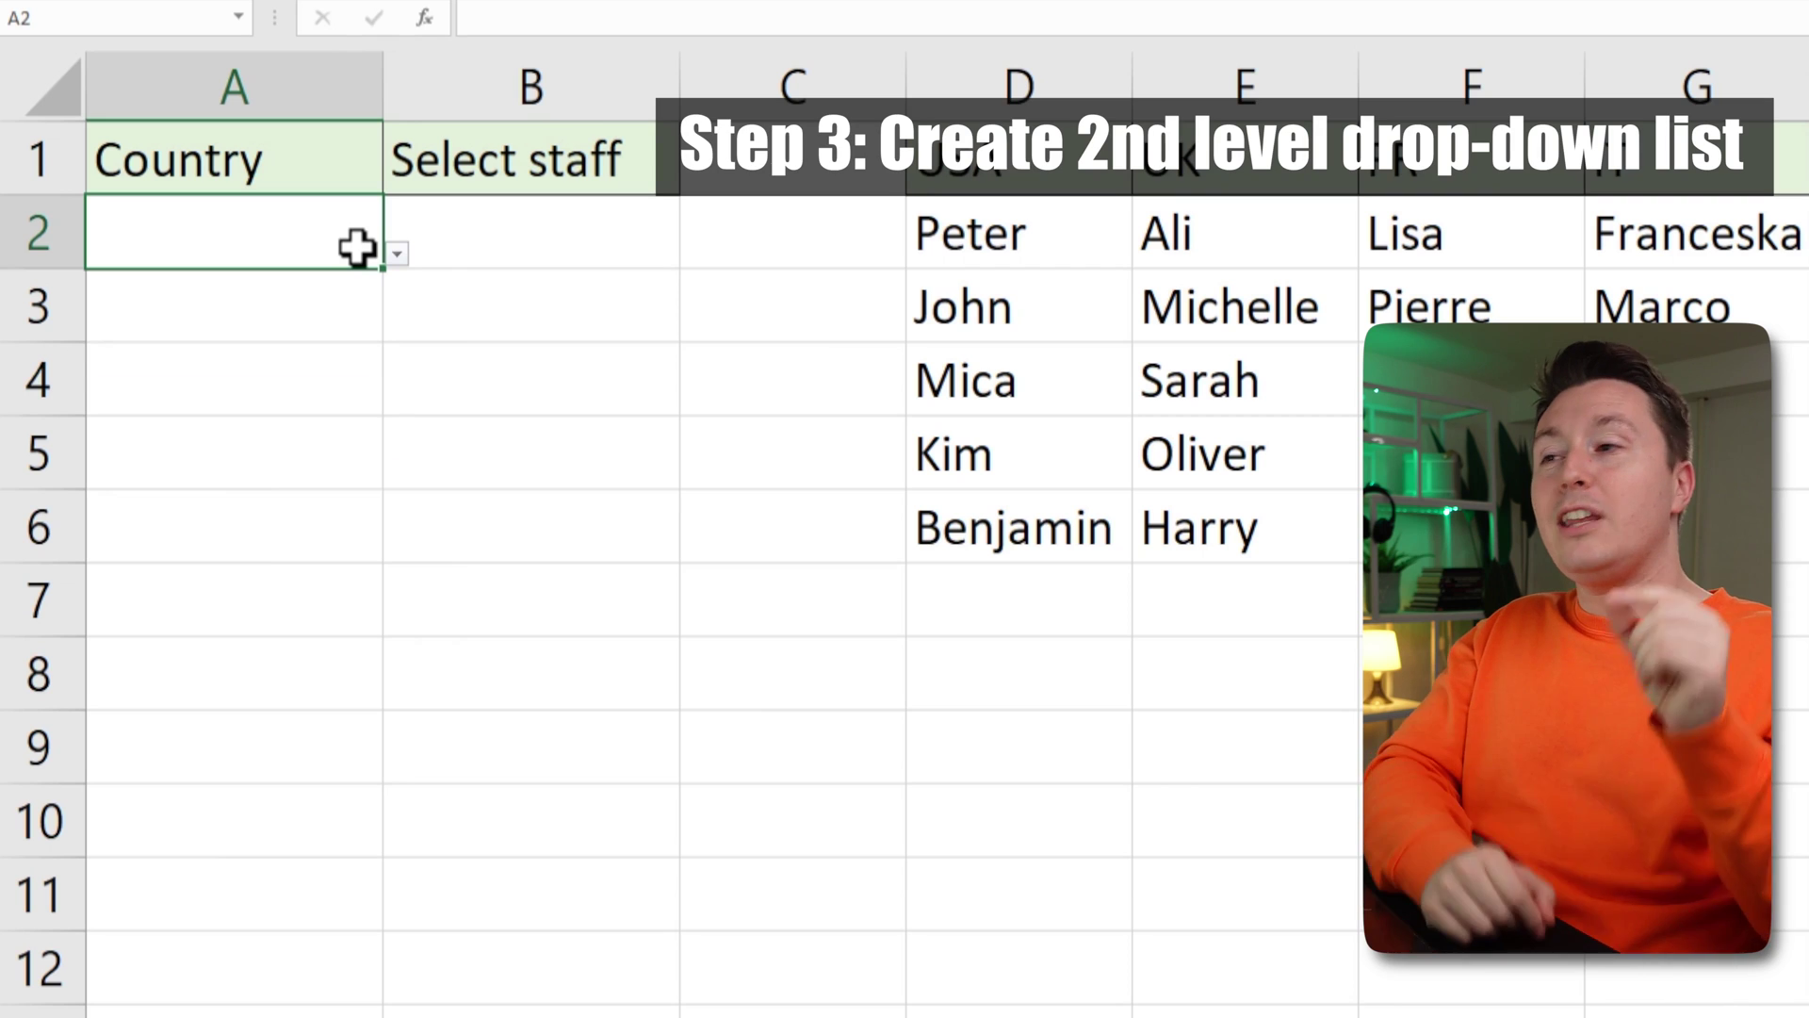
- Select B2:B12 and set its data validation to allow a List
left_click(471, 233)
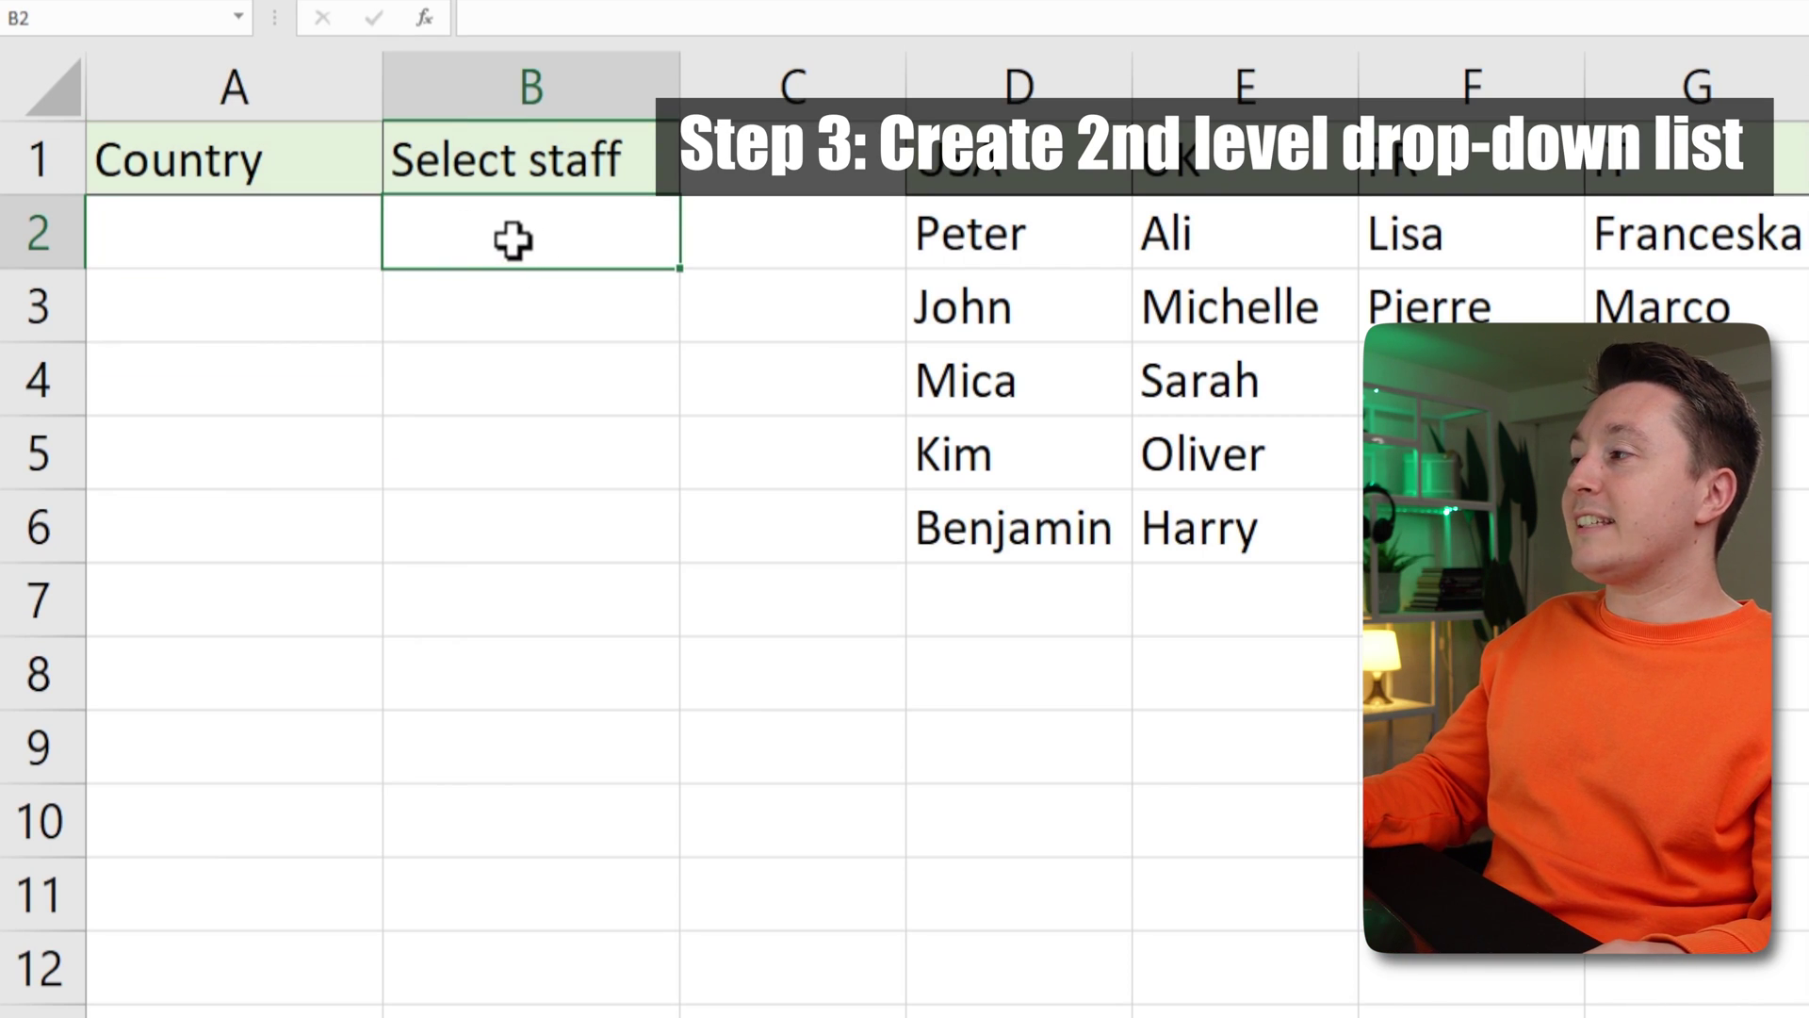
left_click_drag(562, 235, 536, 980)
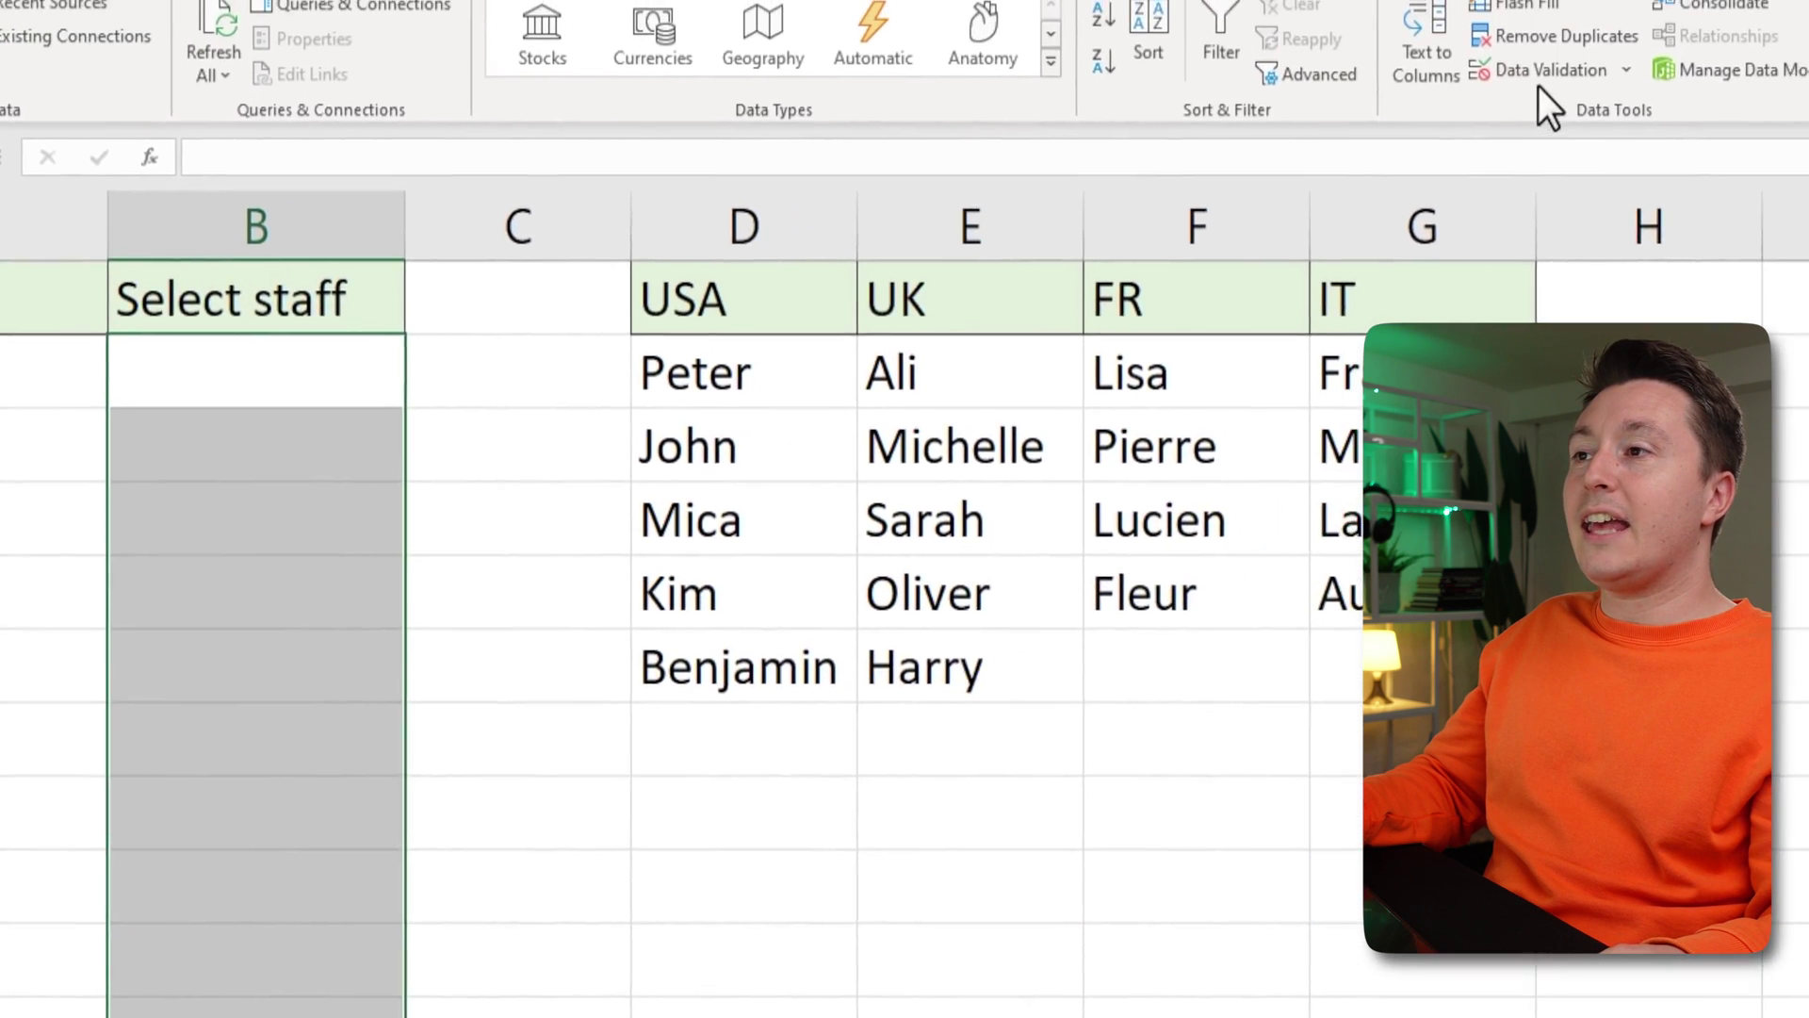
left_click(1538, 75)
left_click(90, 693)
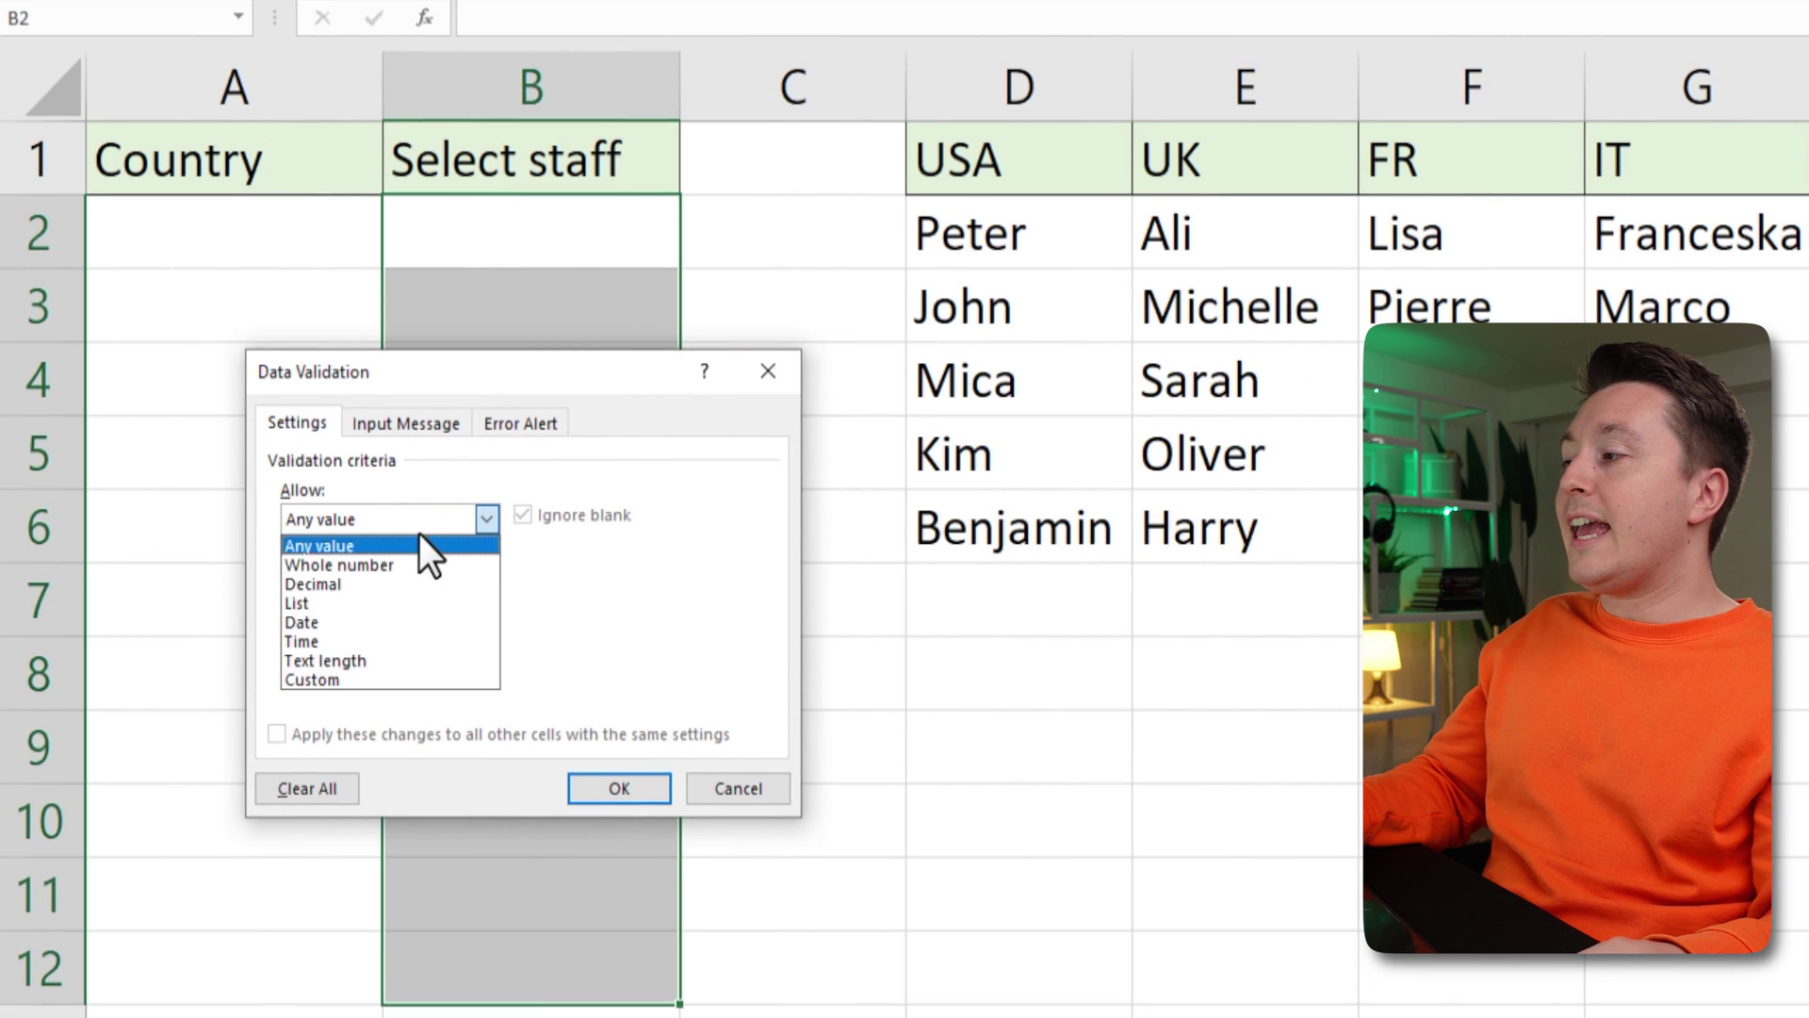
left_click(337, 604)
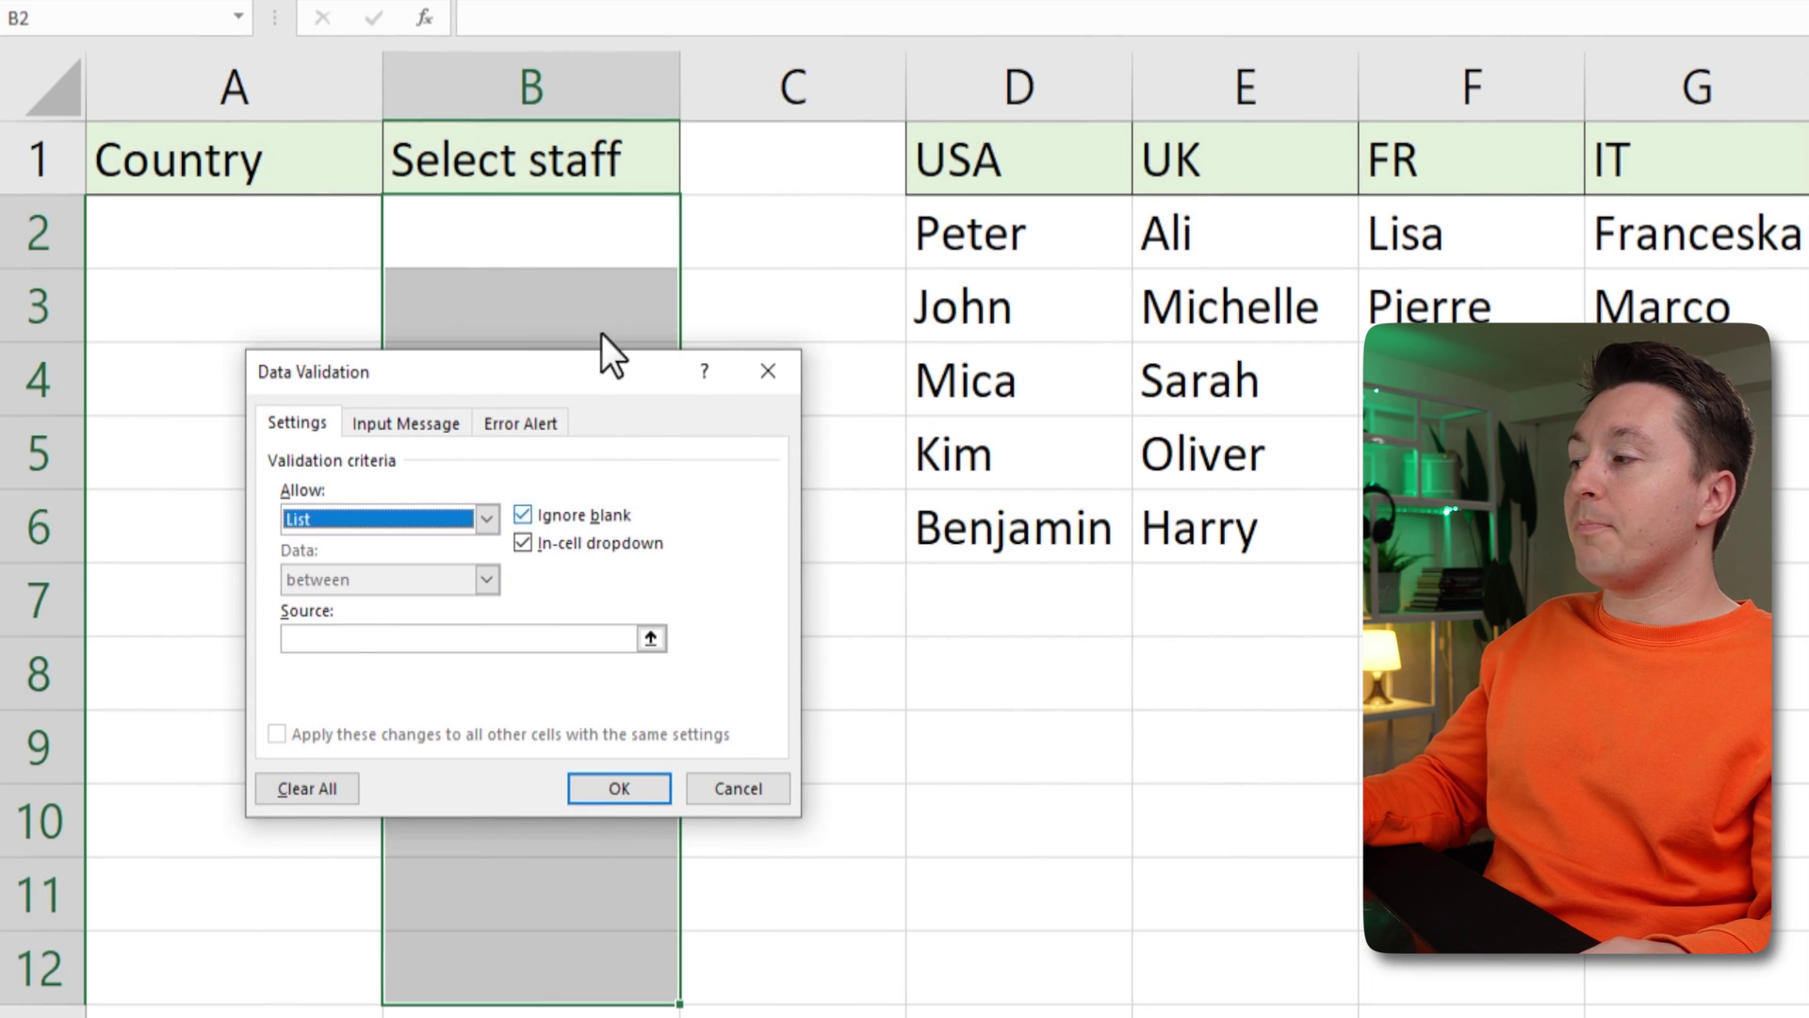
left_click_drag(594, 371, 1345, 226)
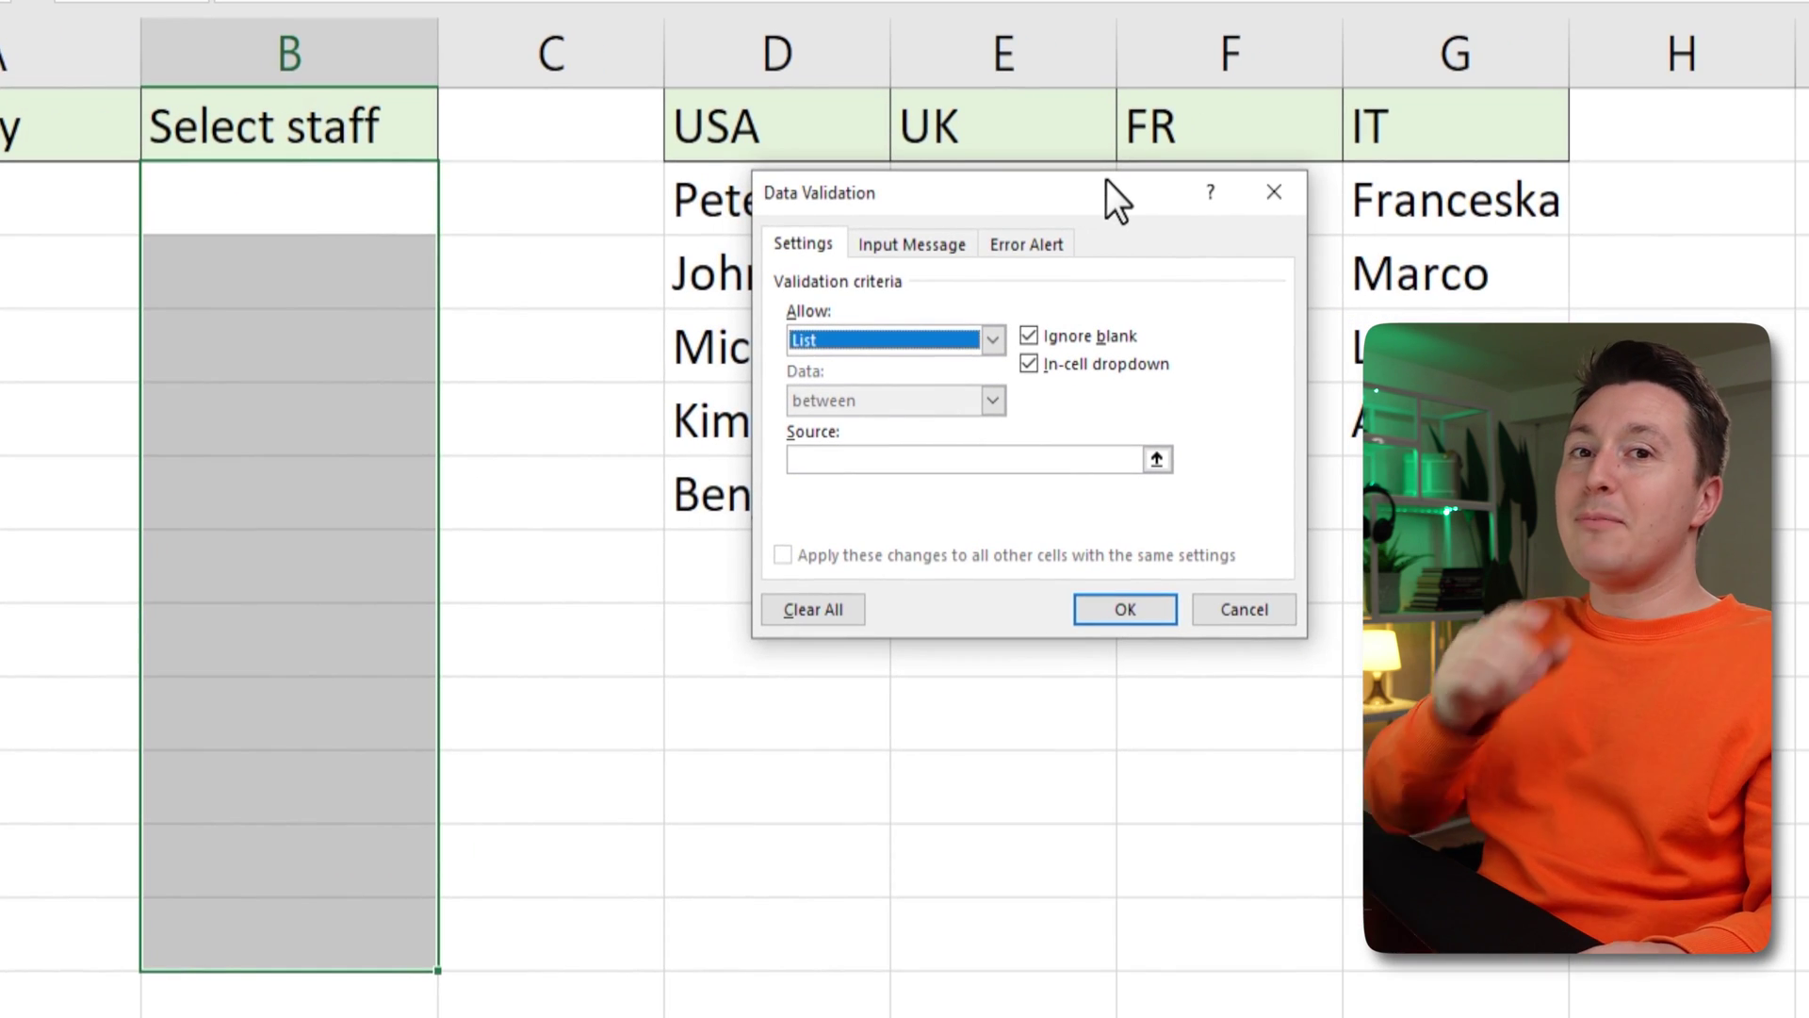
- Enter =INDIRECT($A2) as the list source and accept it despite the error warning
left_click(895, 461)
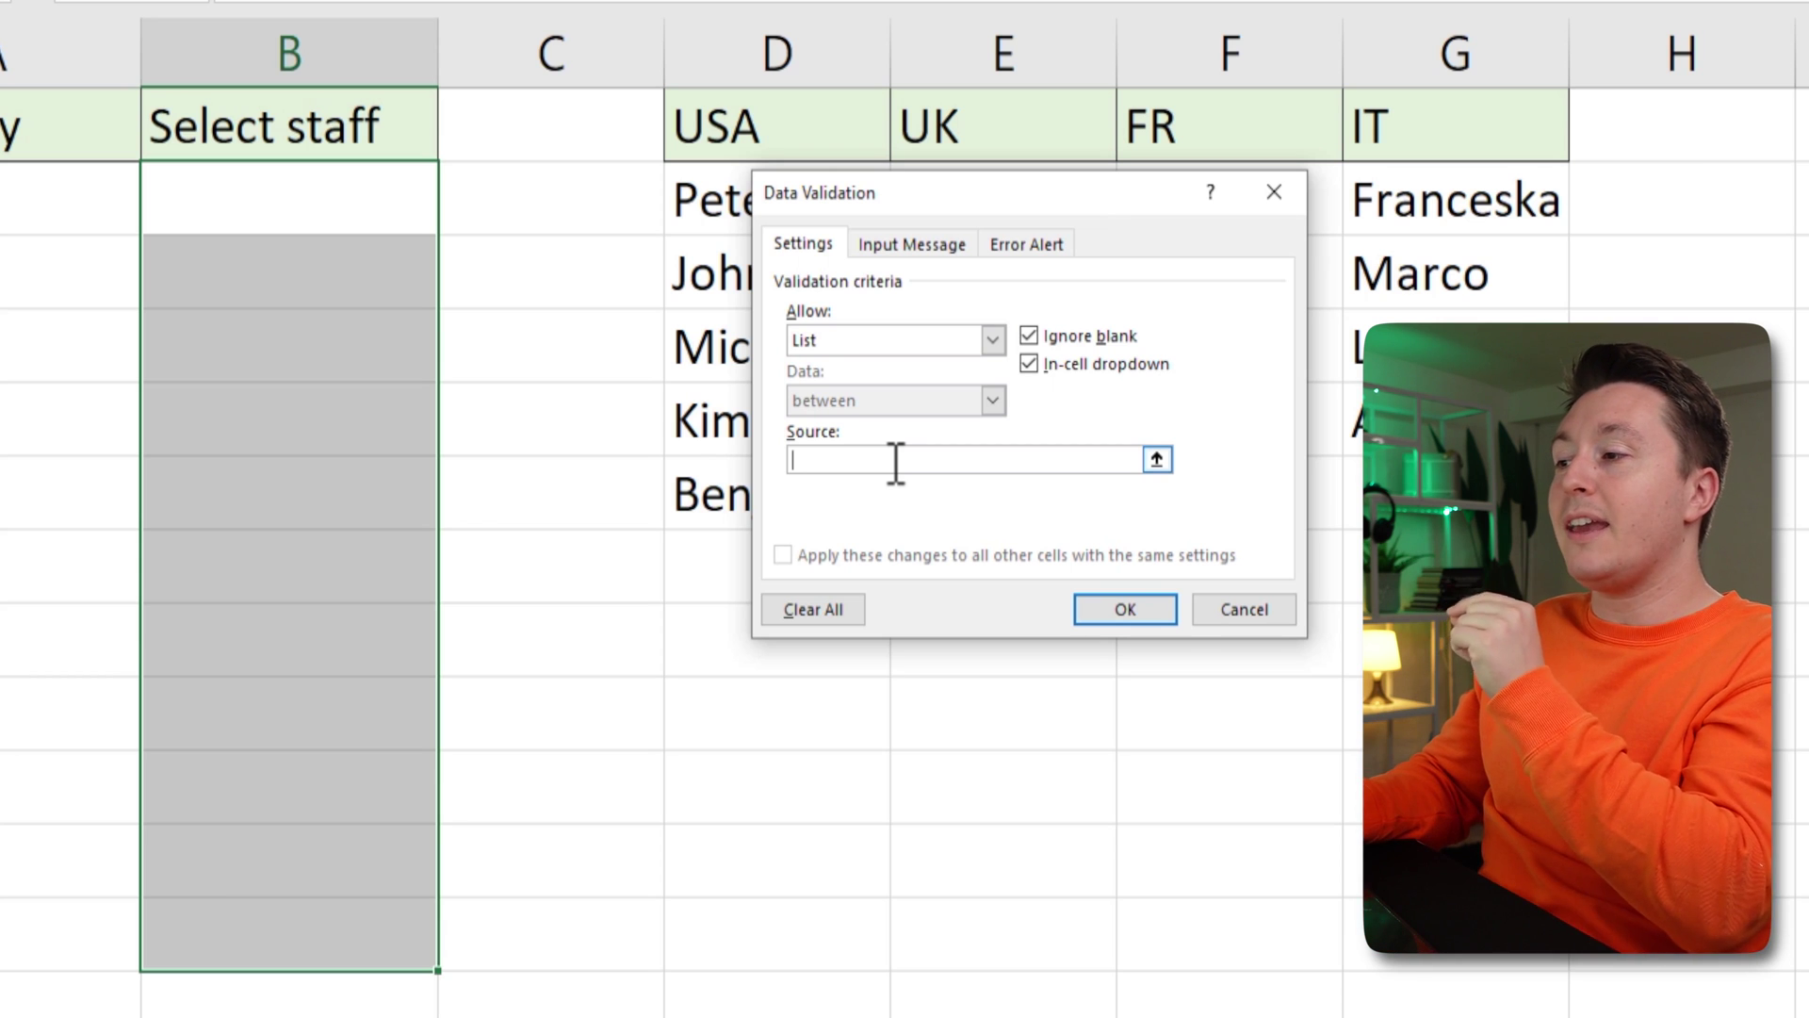
left_click_drag(1073, 193, 677, 435)
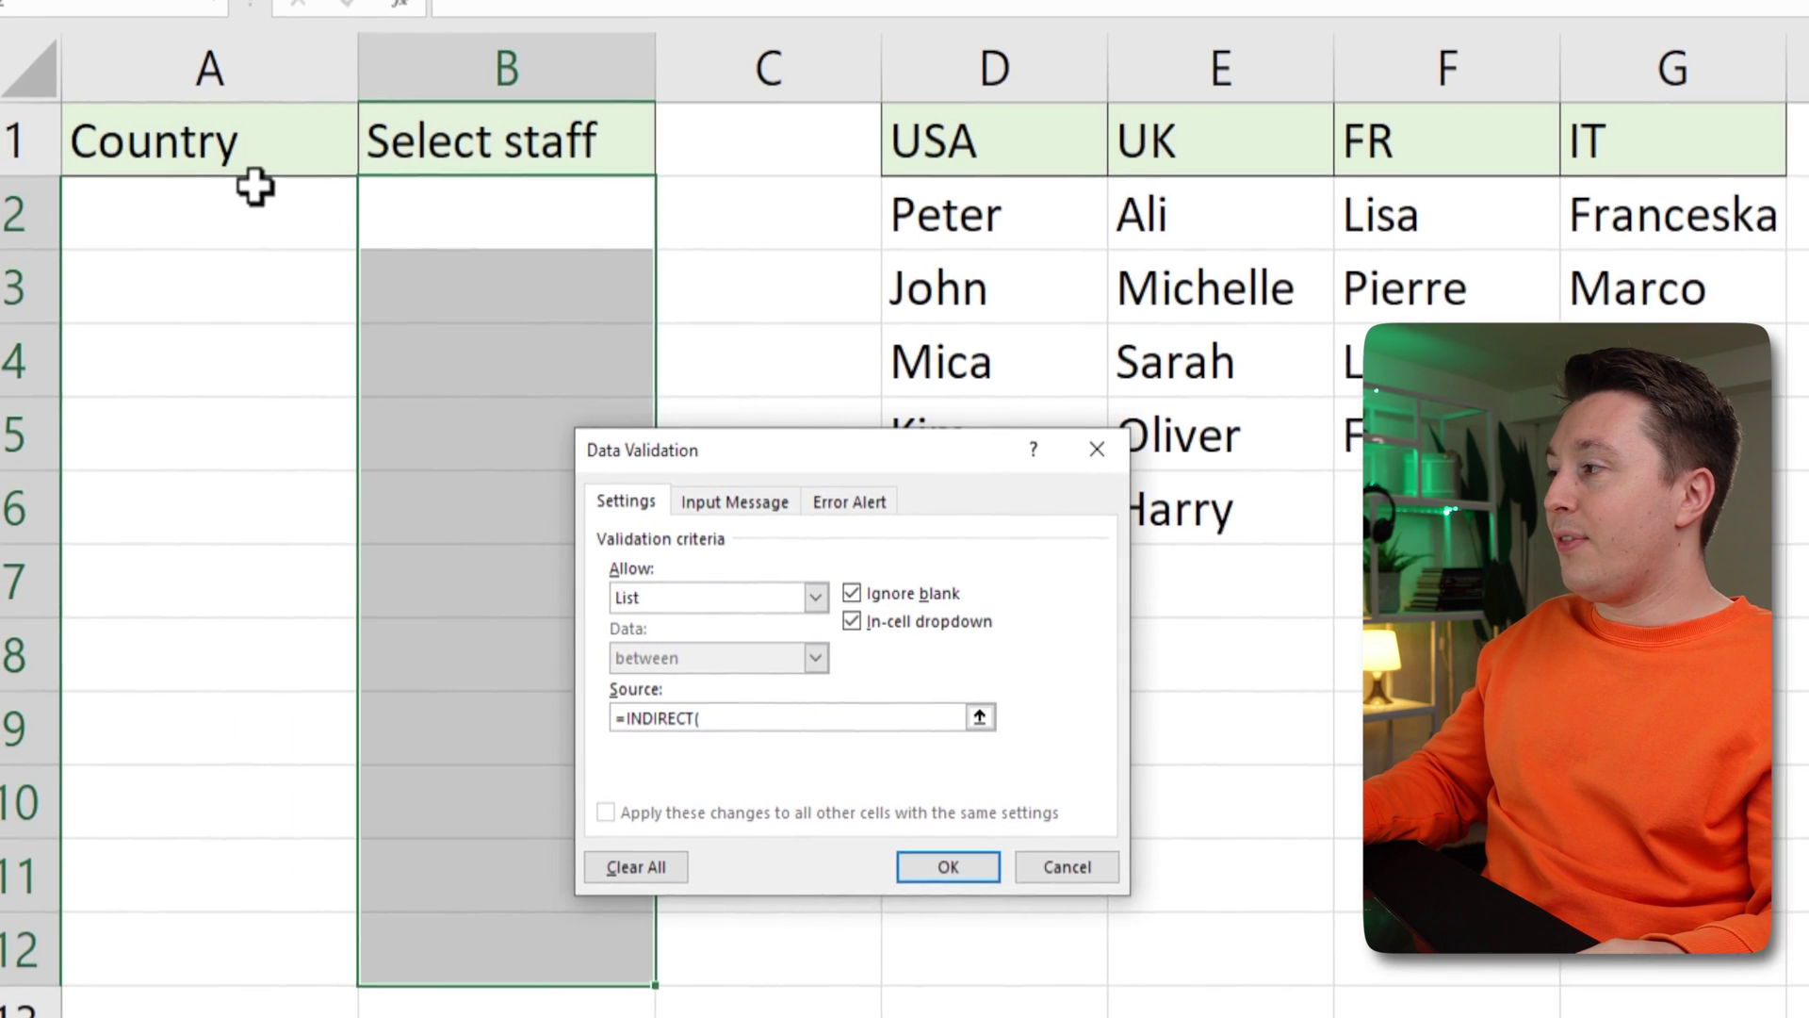
left_click(225, 211)
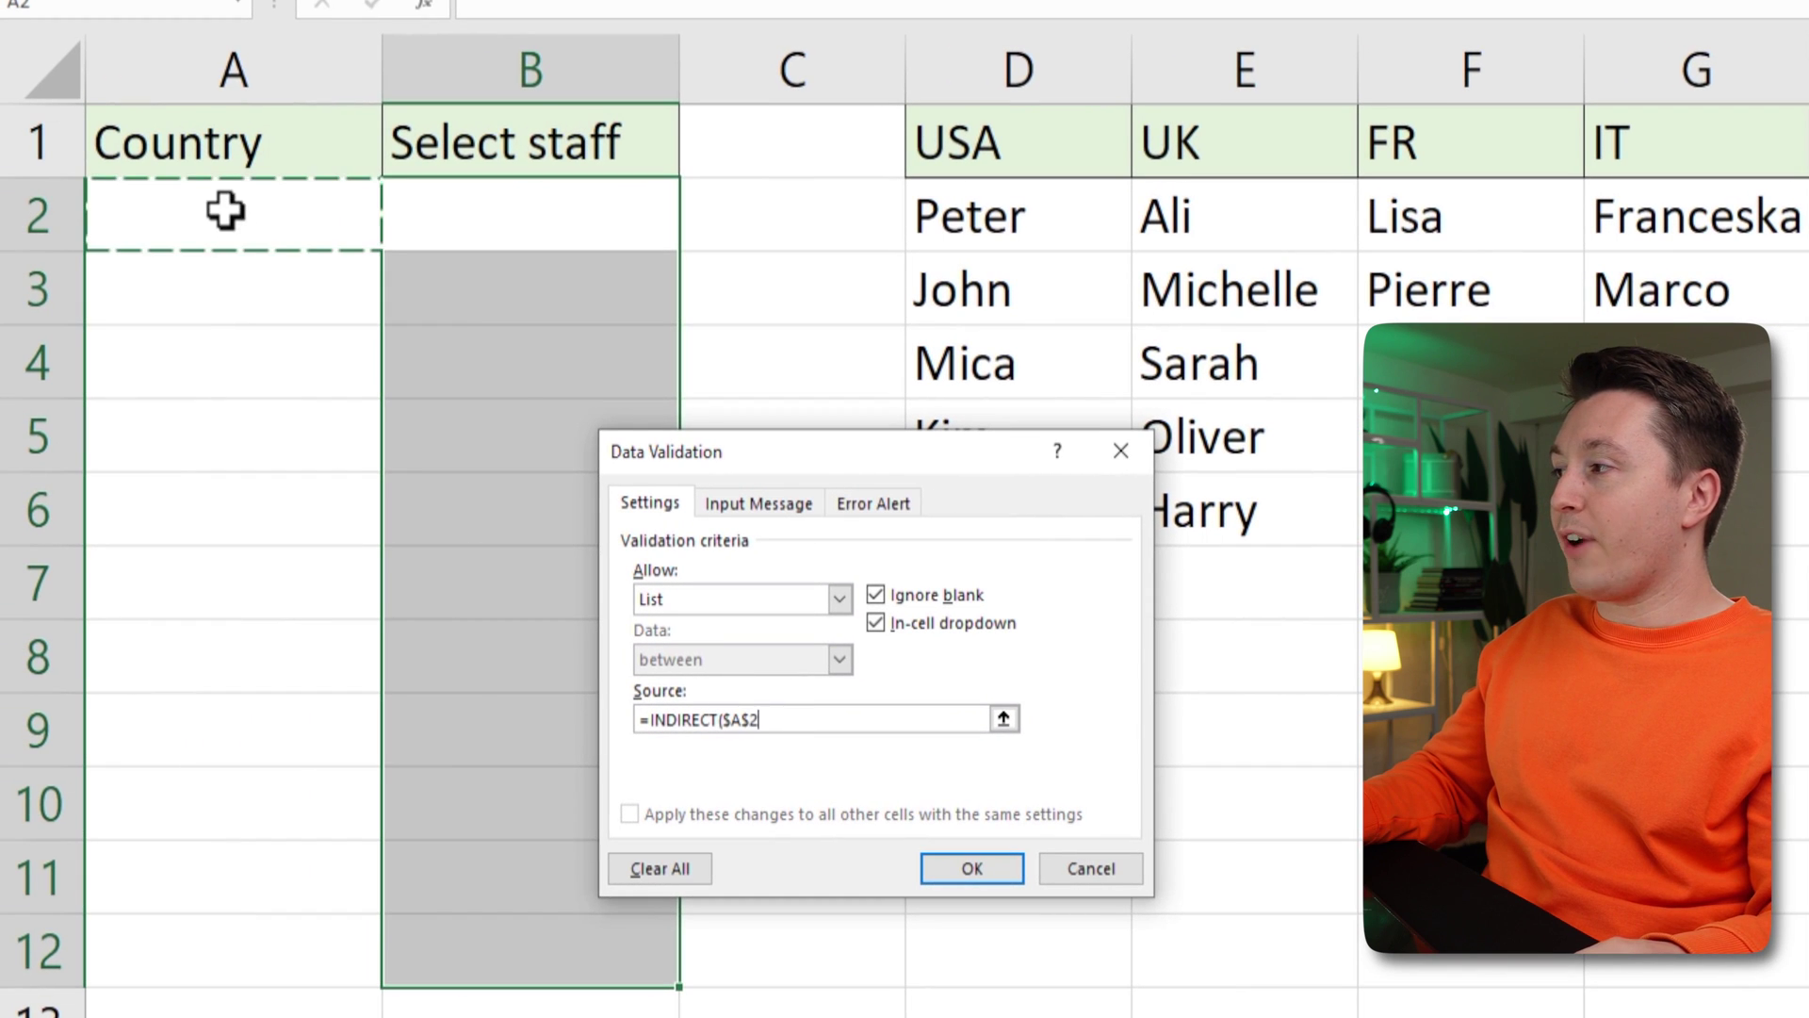
left_click(765, 721)
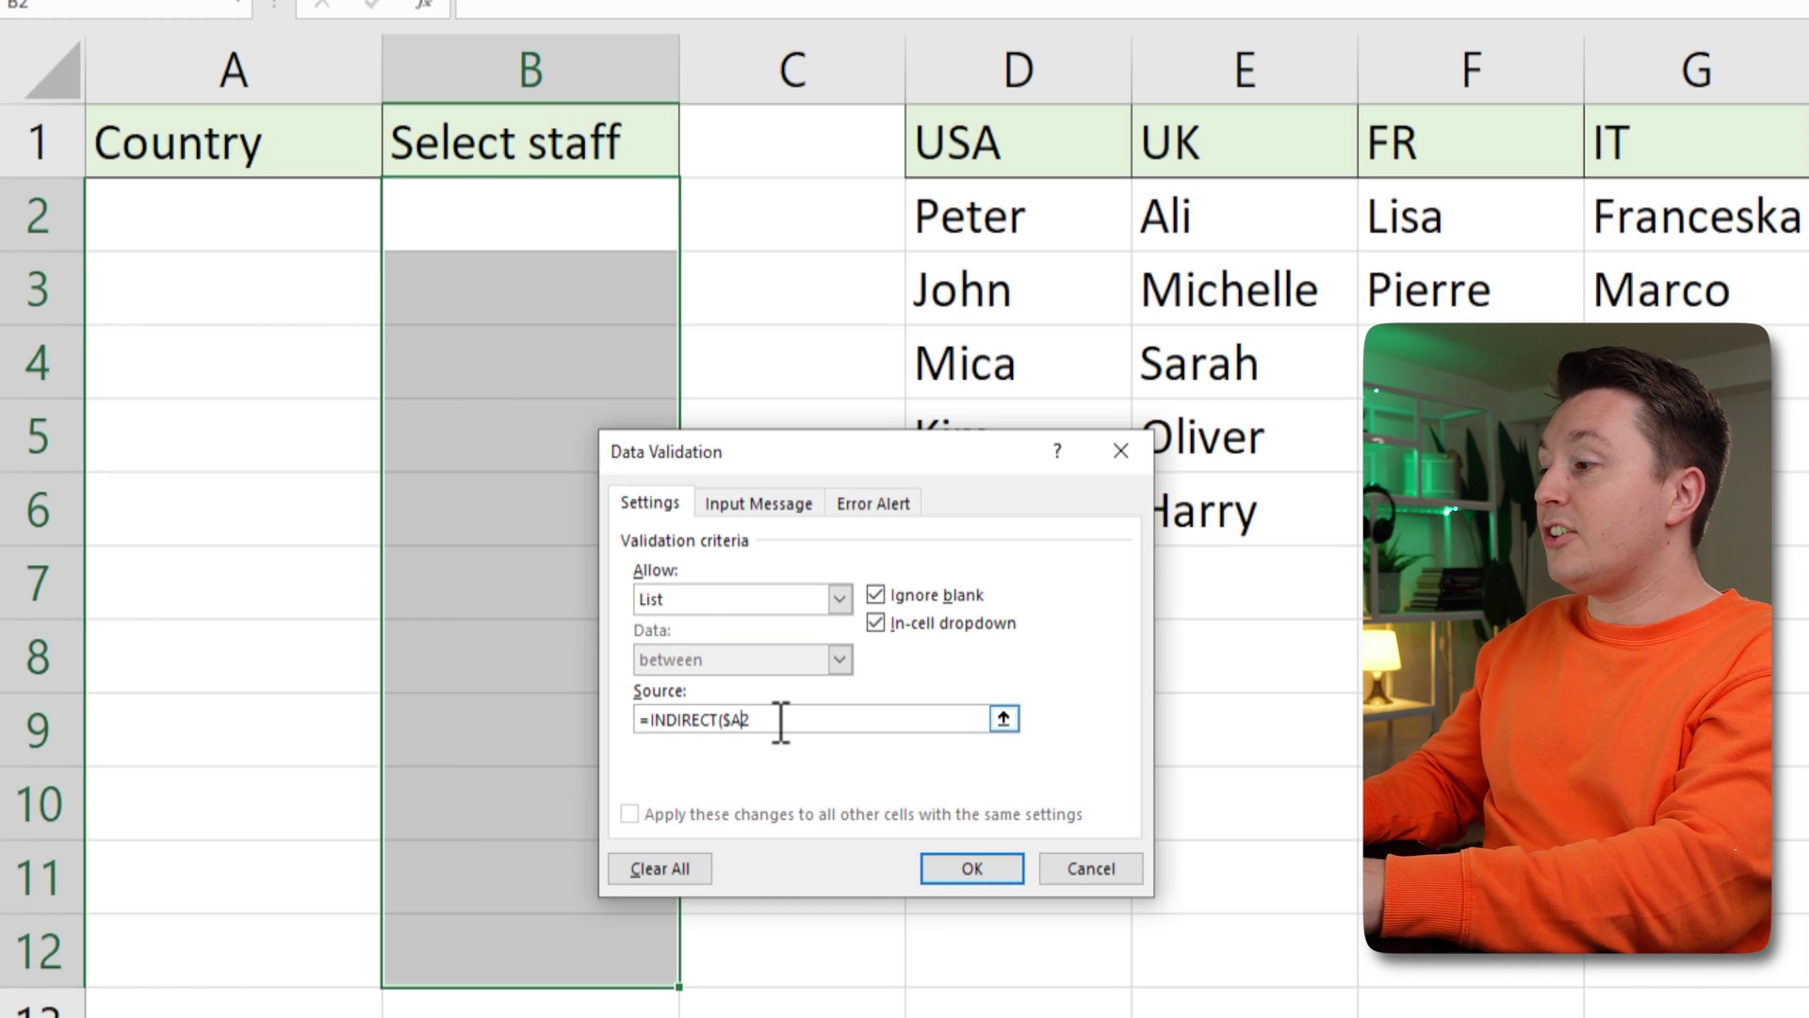
type(")")
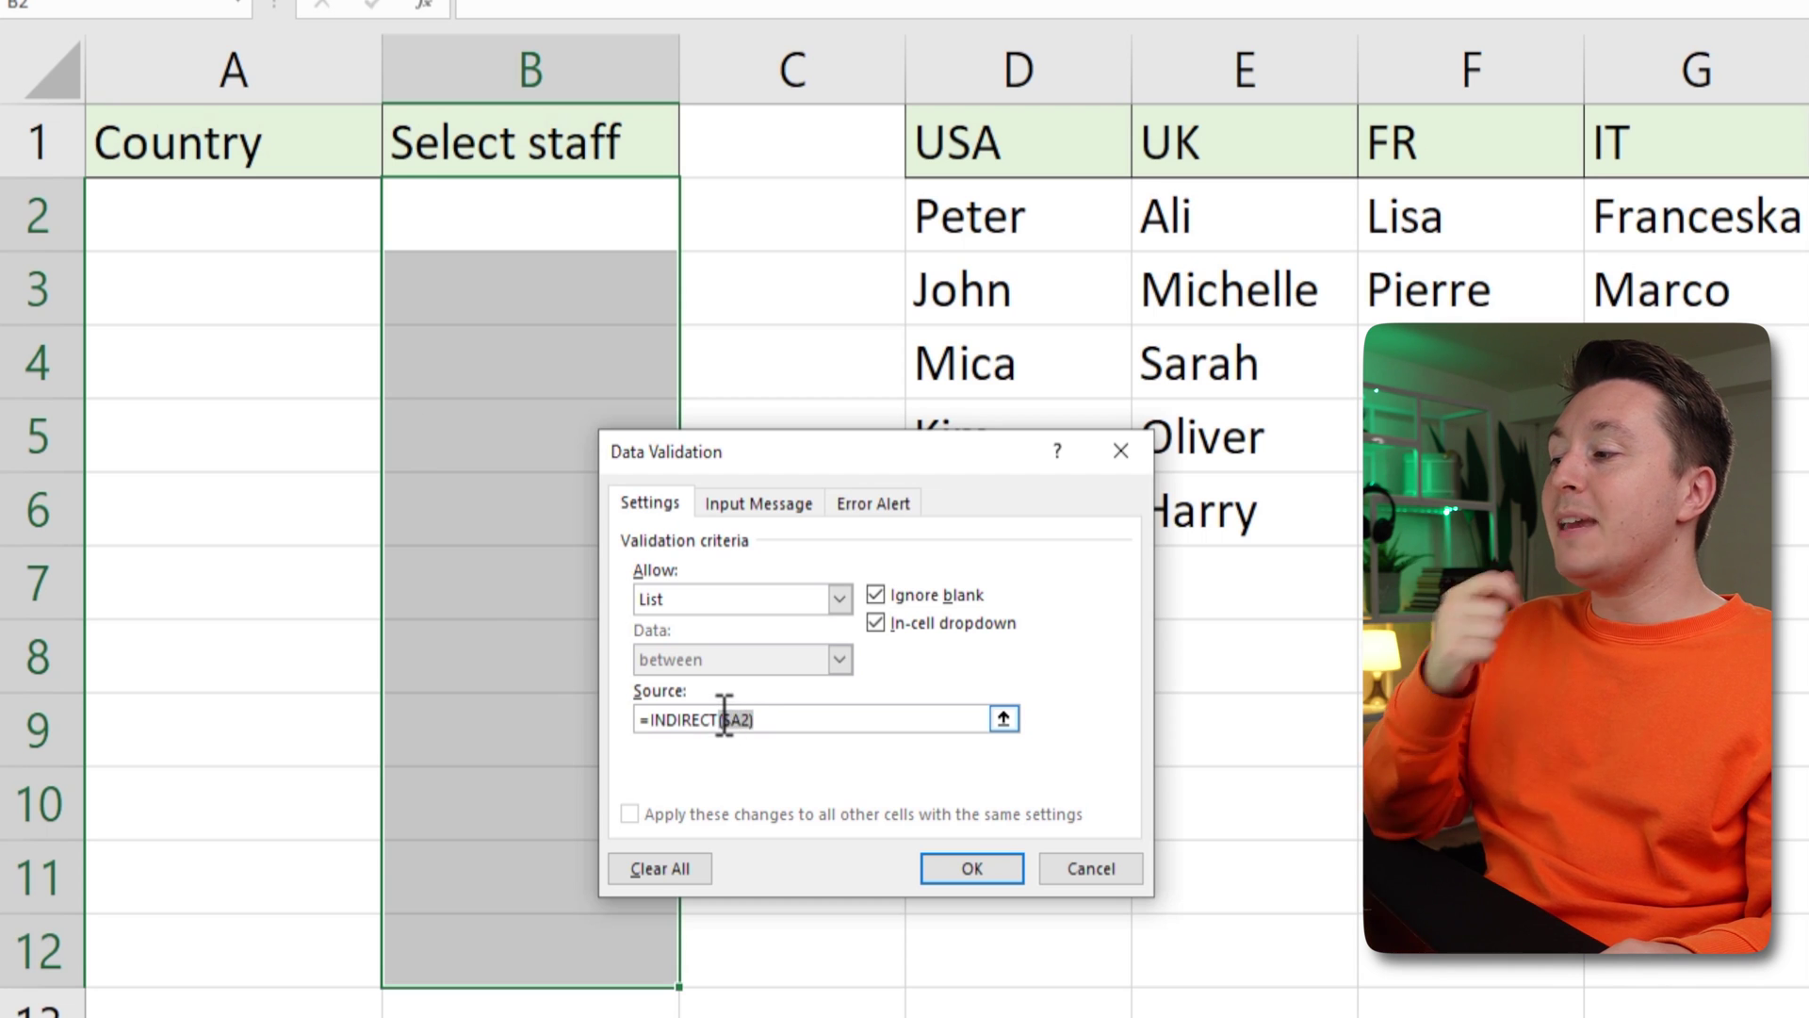
left_click(759, 720)
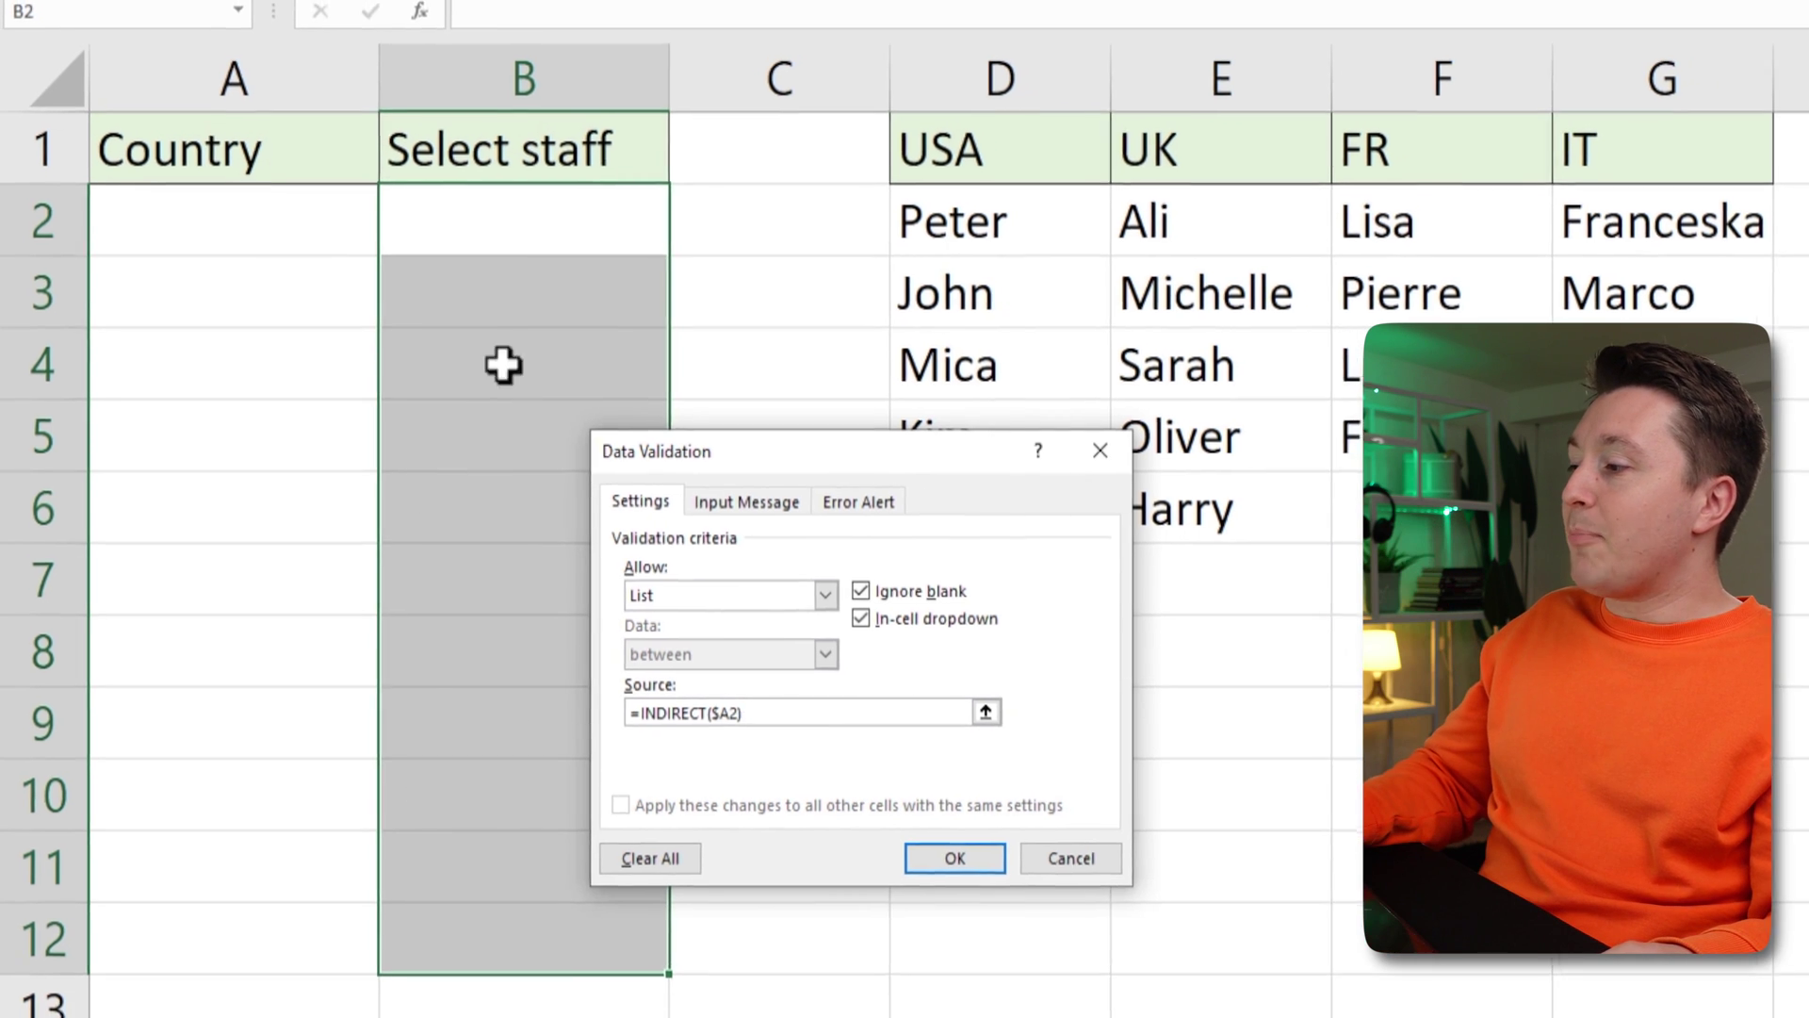
left_click(964, 848)
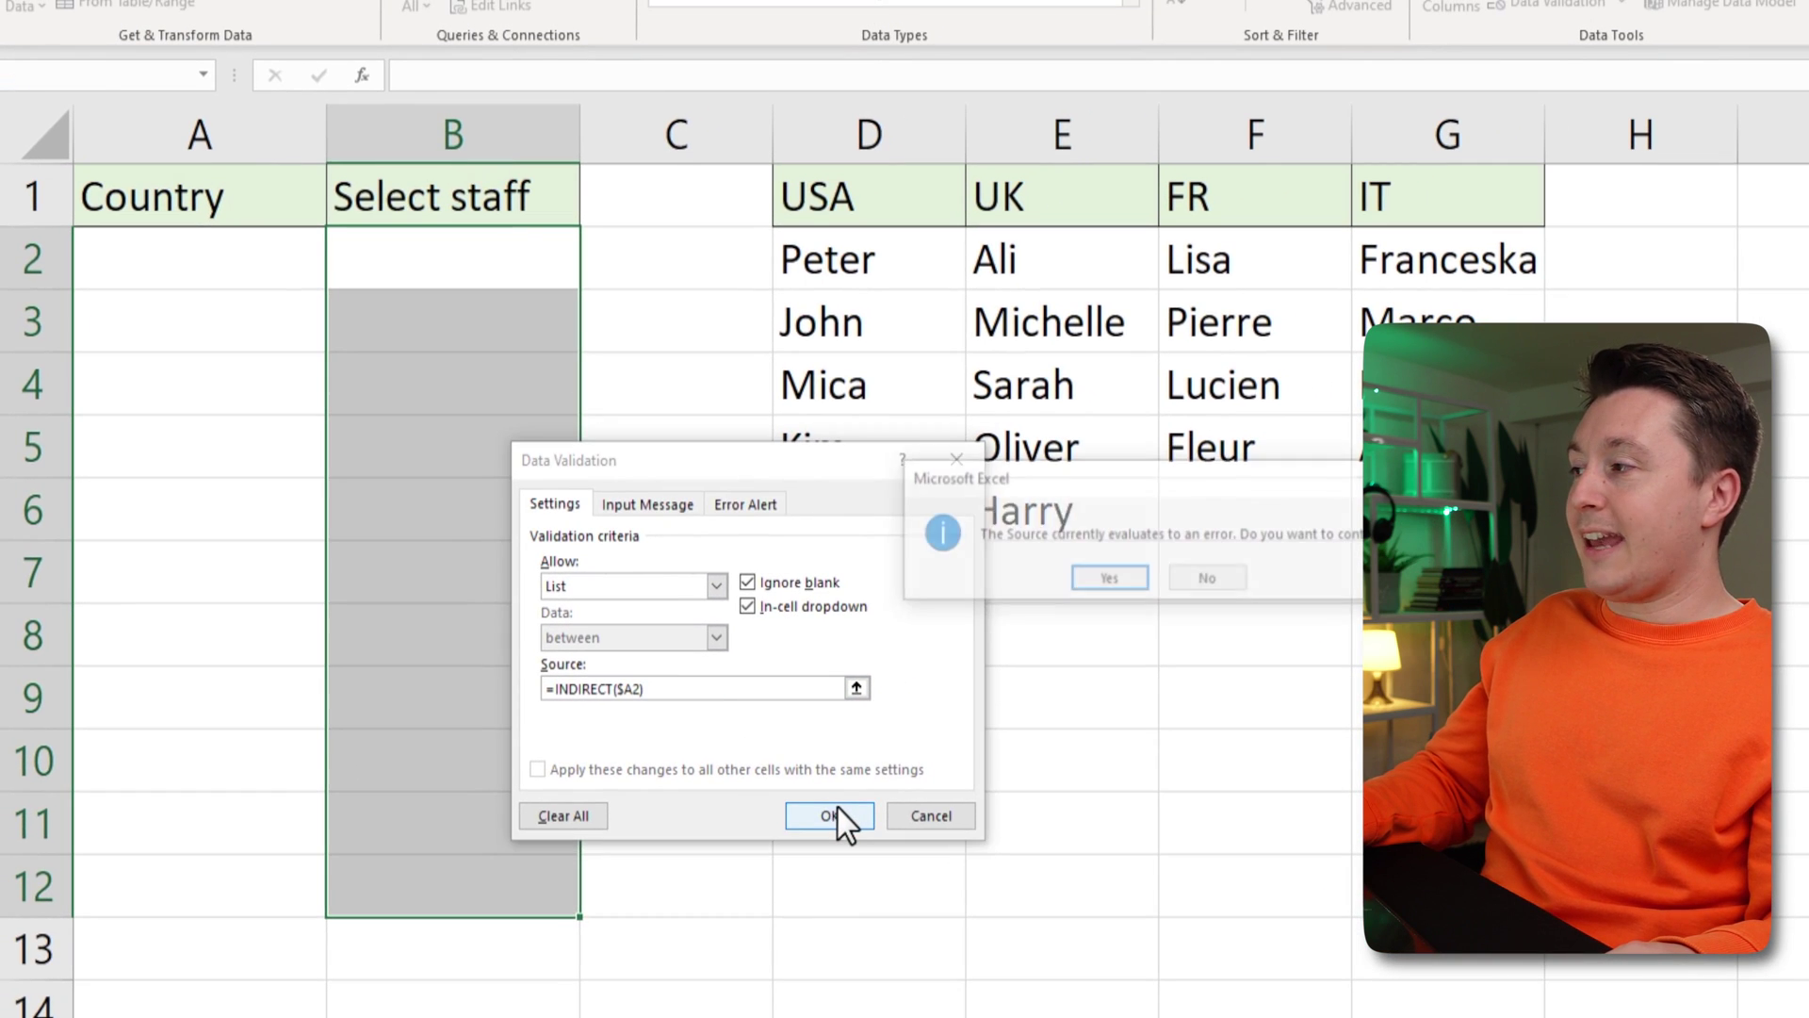
left_click(1118, 579)
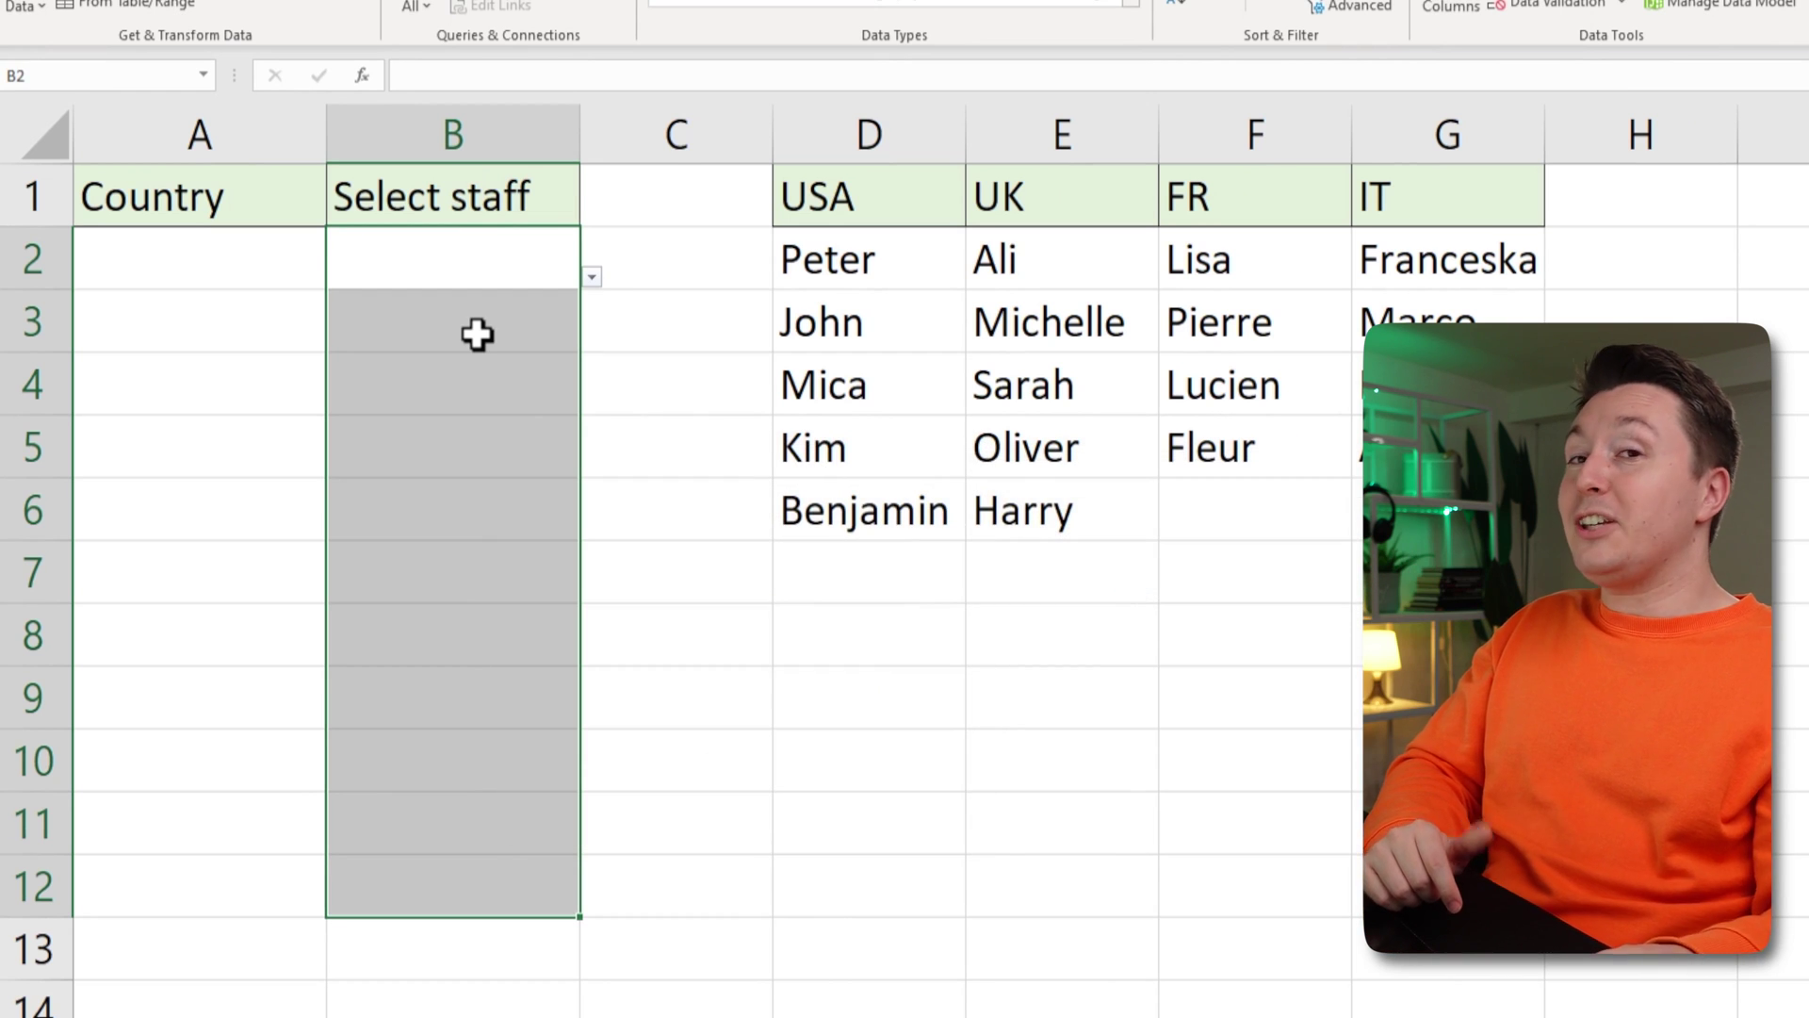
- Choose UK as the country in A2 and FR in A3
left_click(251, 251)
left_click(336, 278)
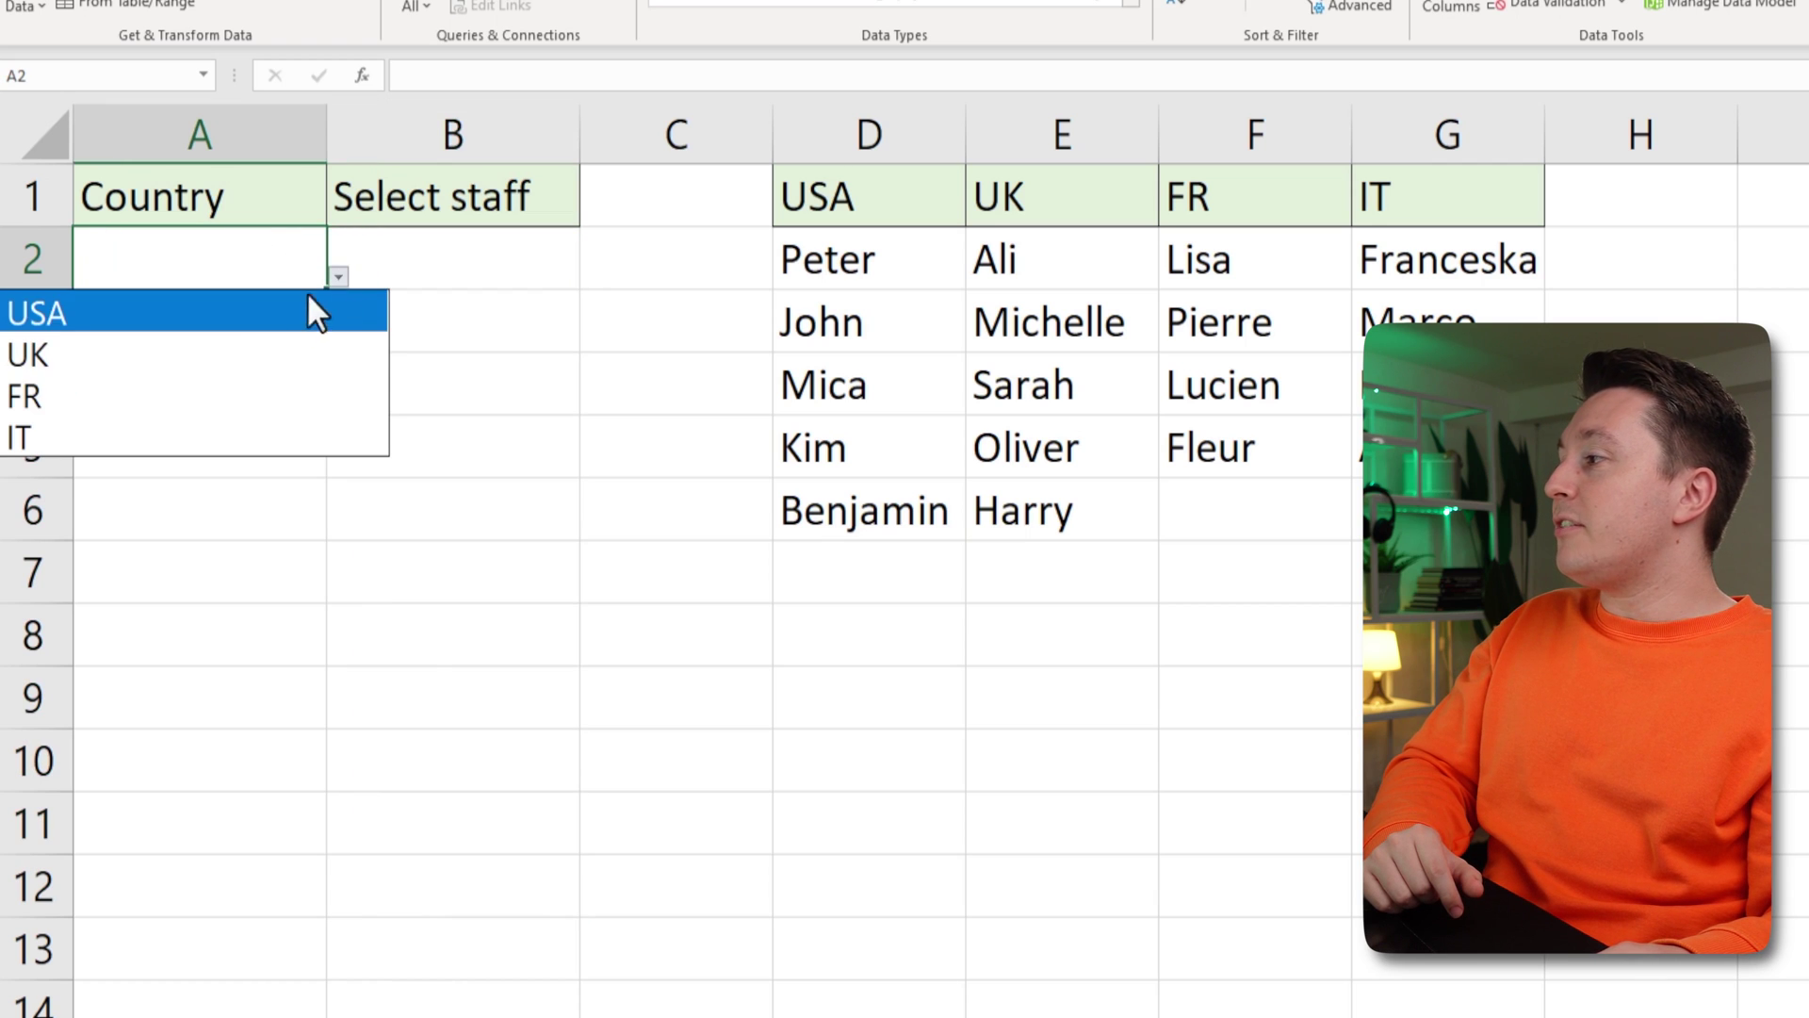
left_click(177, 359)
left_click(257, 325)
left_click(337, 337)
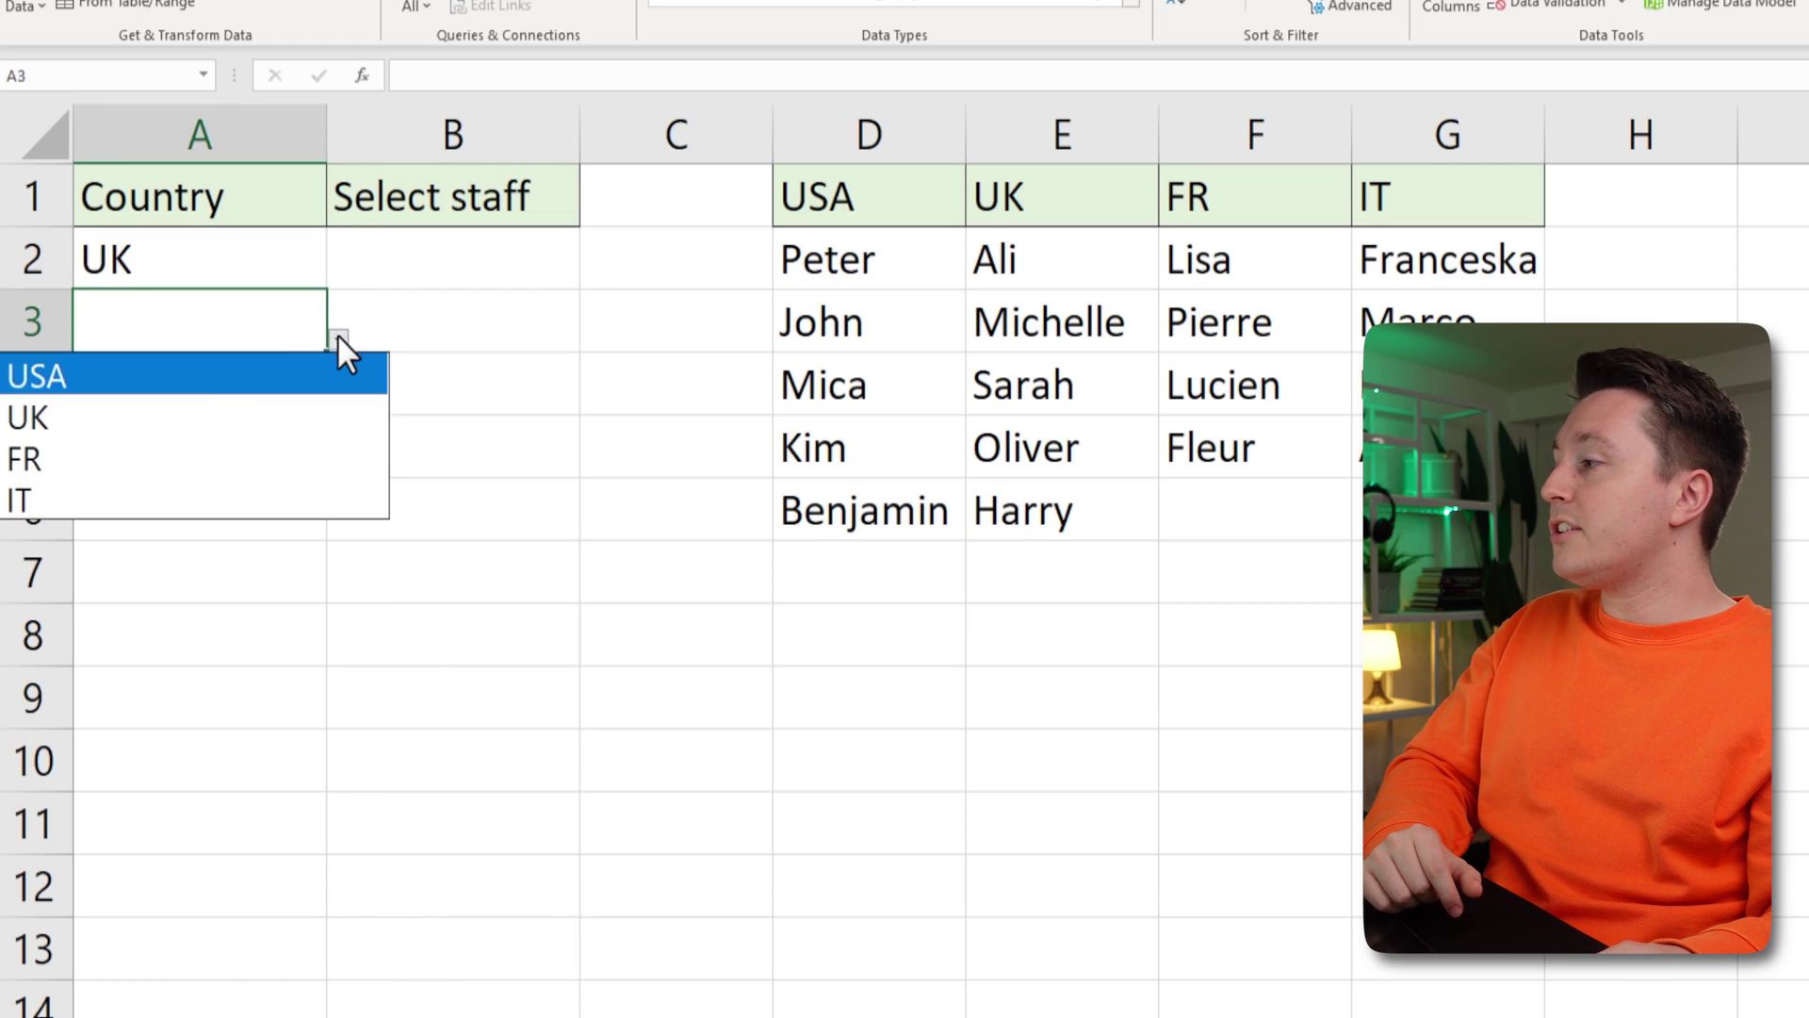
left_click(133, 451)
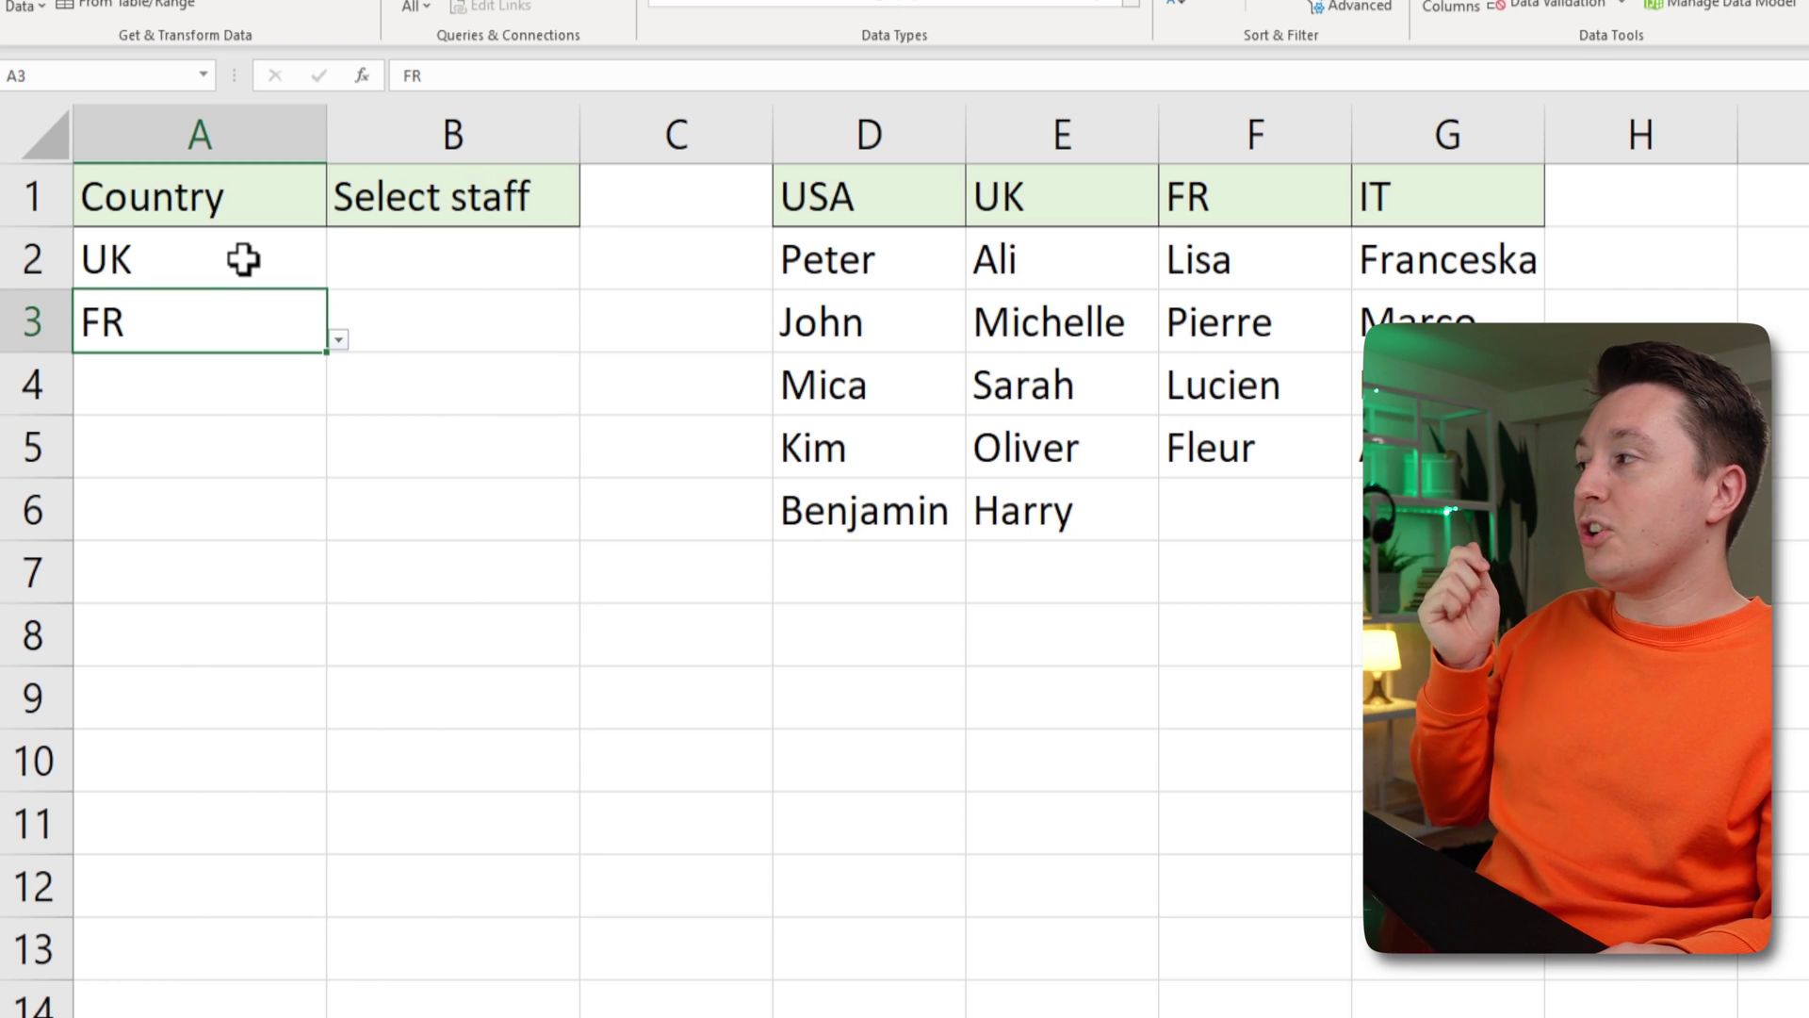
- Choose Michelle as B2's UK staff member and pick an FR staff member in B3
left_click(452, 259)
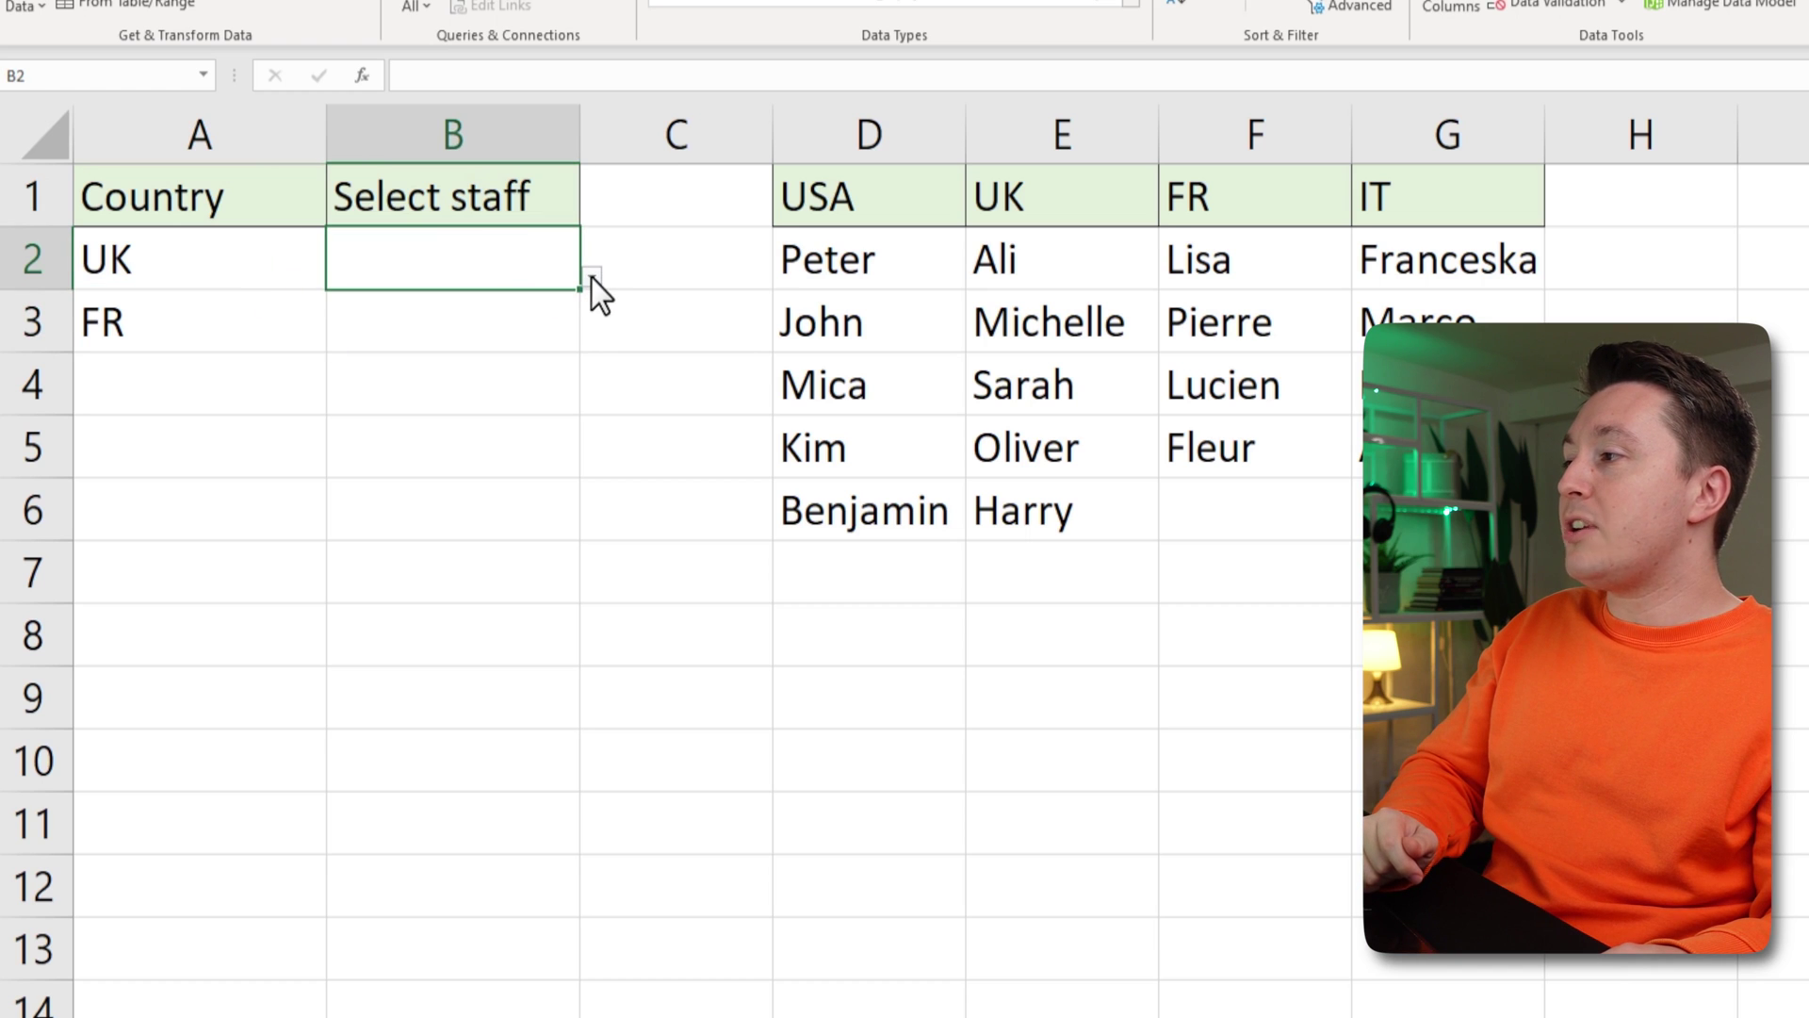
left_click(592, 277)
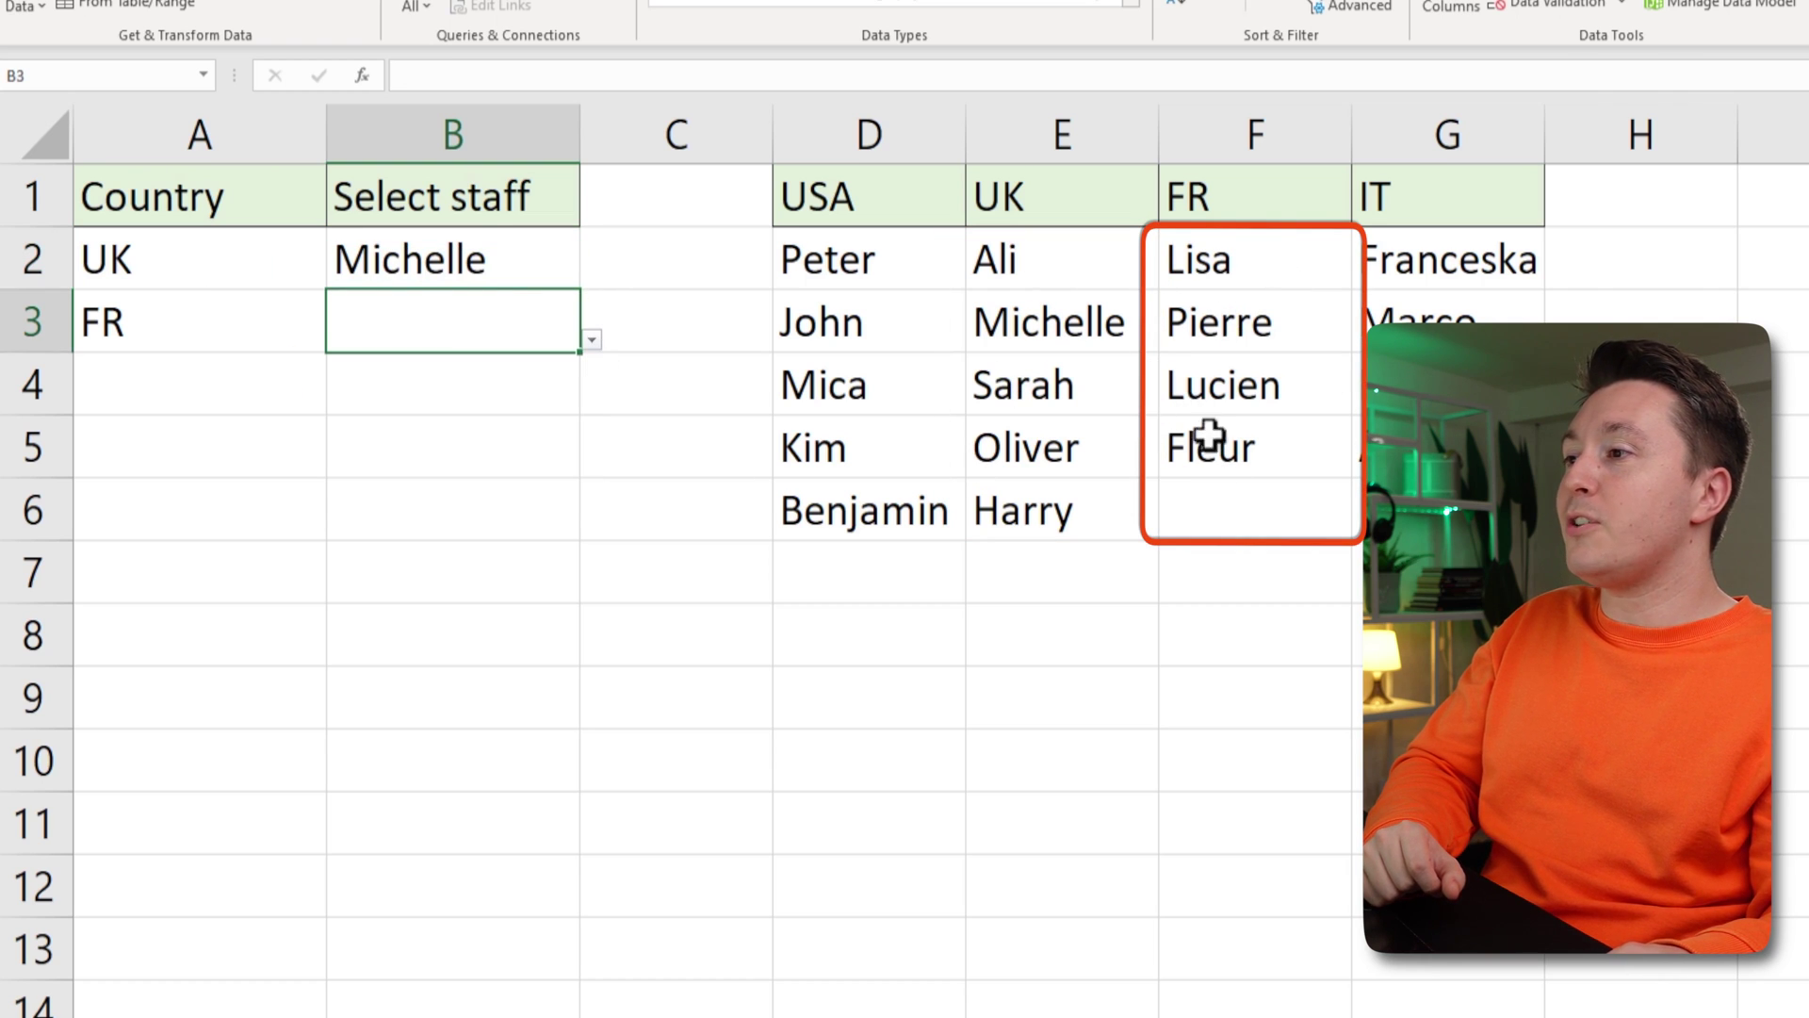
left_click(591, 340)
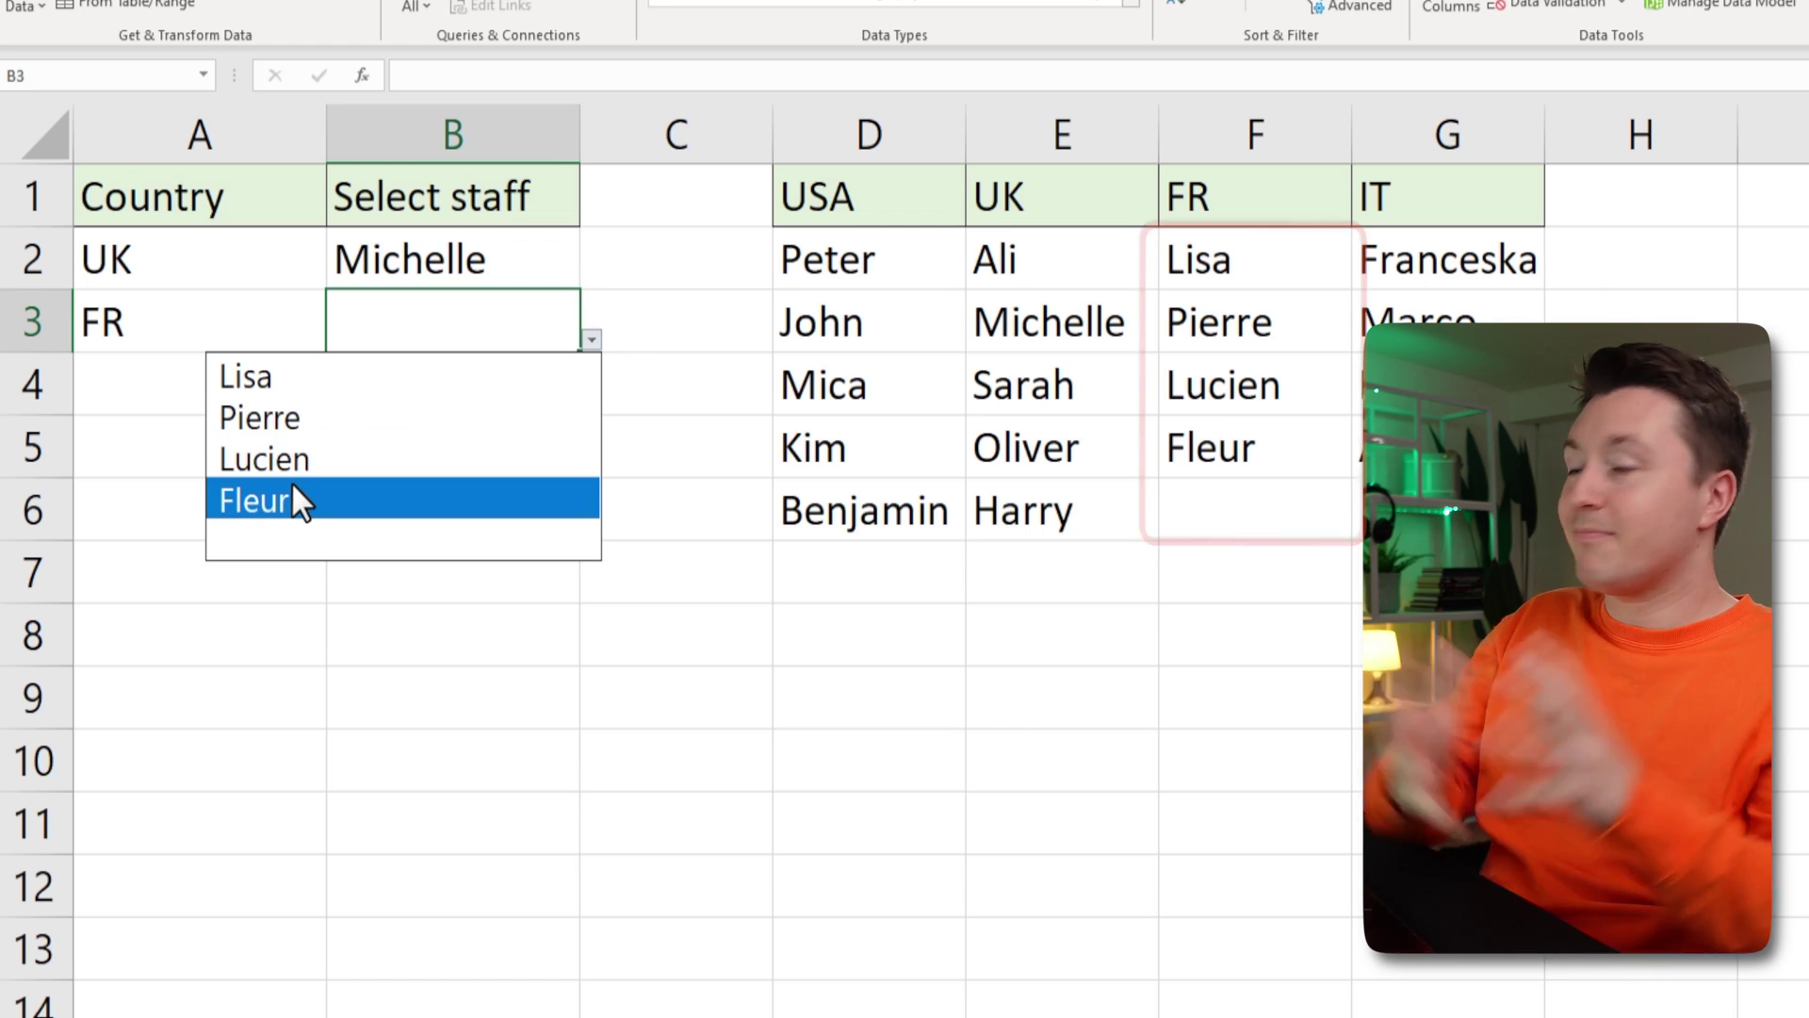
left_click(303, 460)
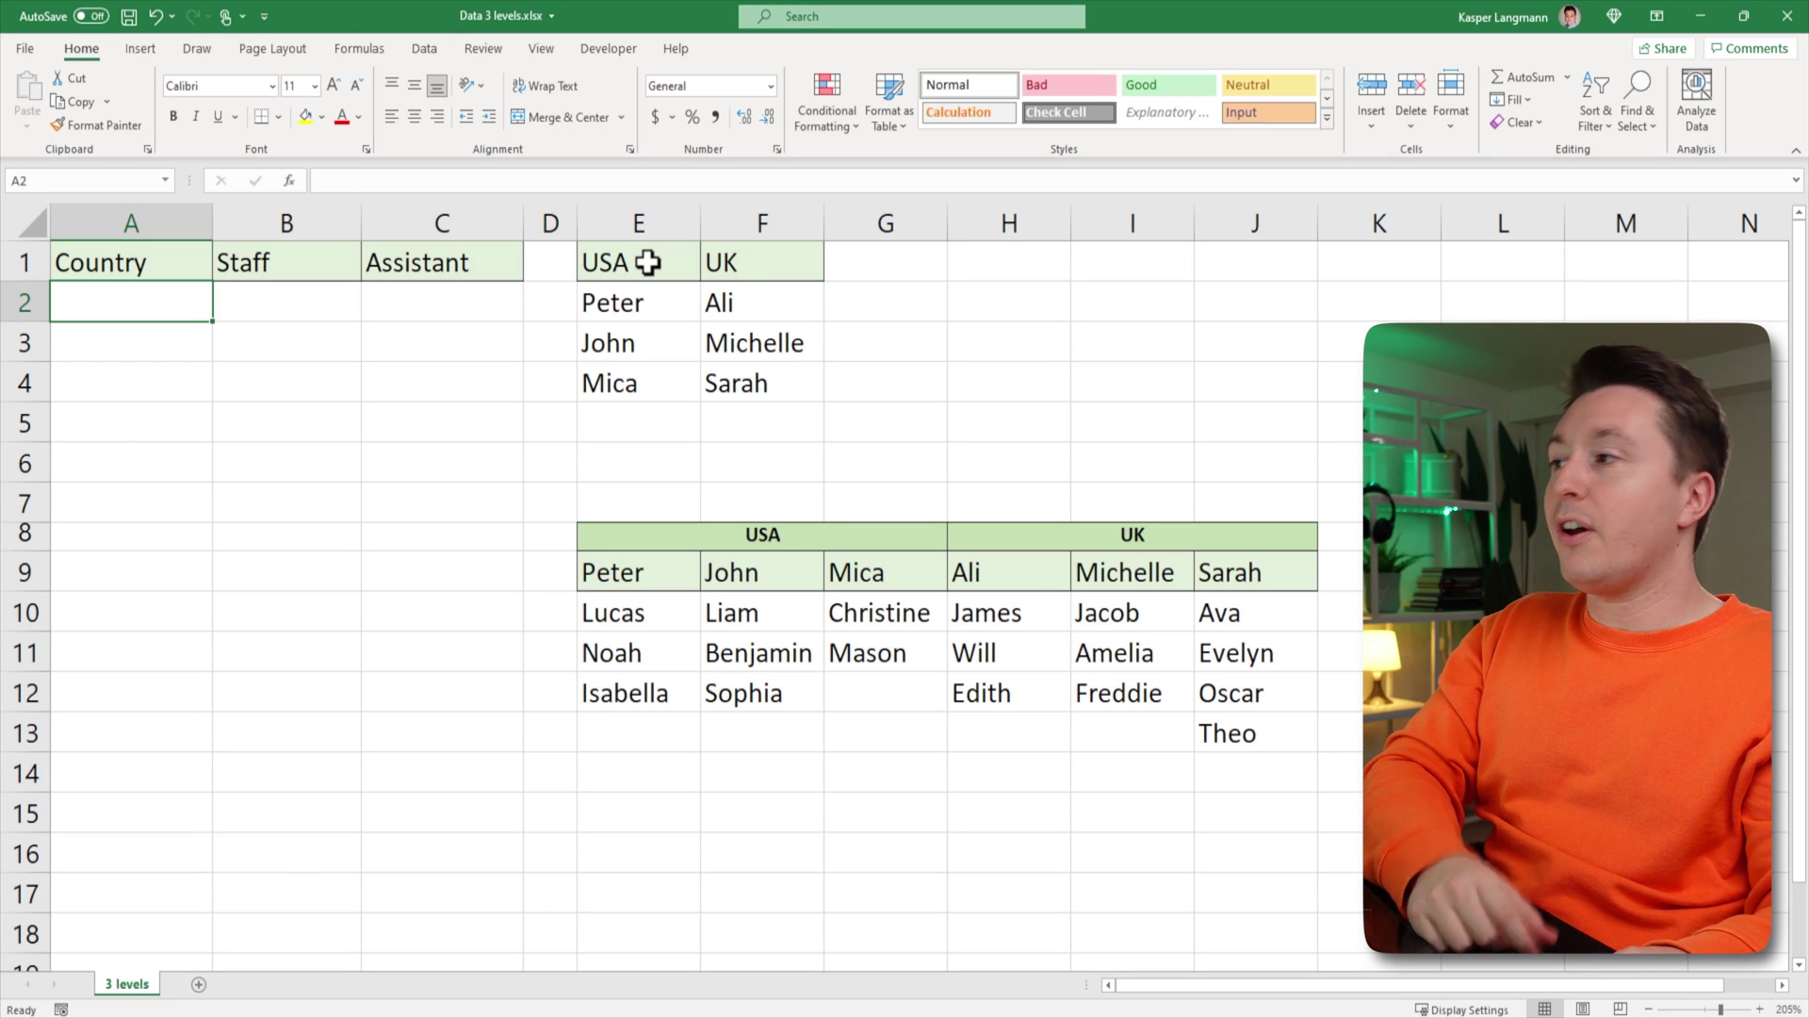
- Give A2:A10 list validation sourced from the USA and UK headers in E1:F1
left_click(664, 264)
left_click(747, 258)
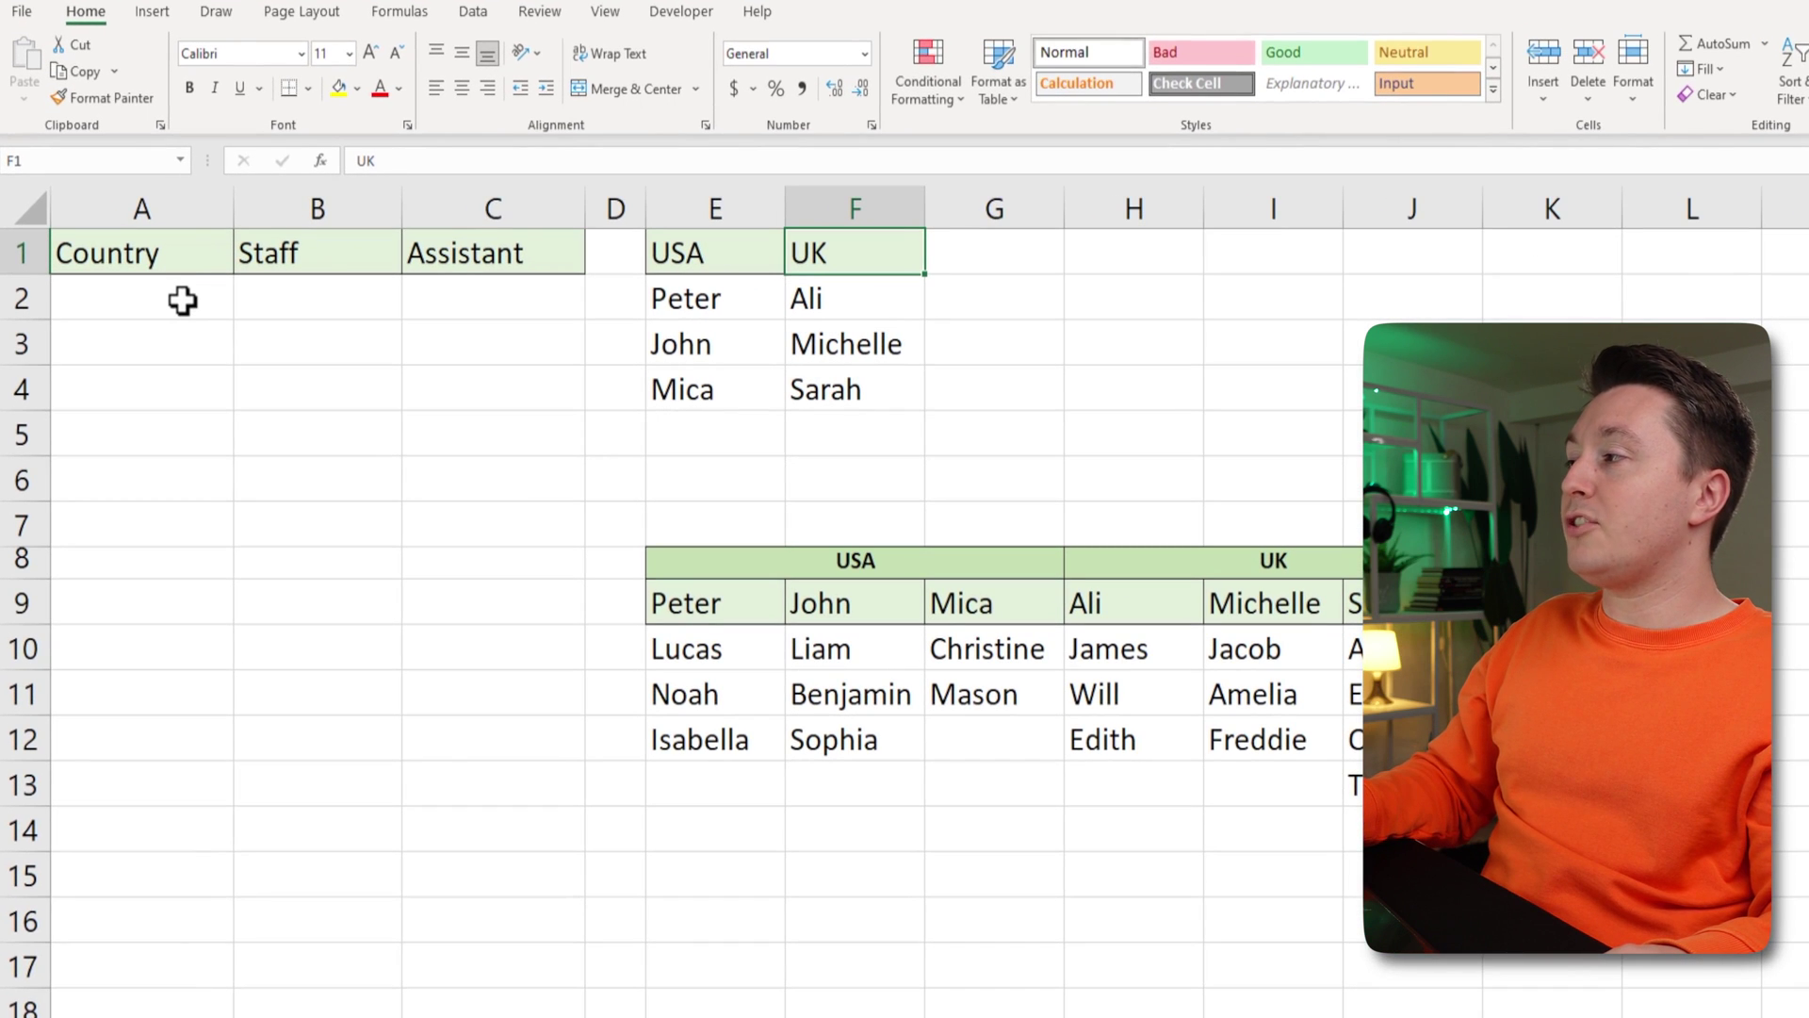
left_click_drag(182, 299, 151, 650)
left_click(474, 14)
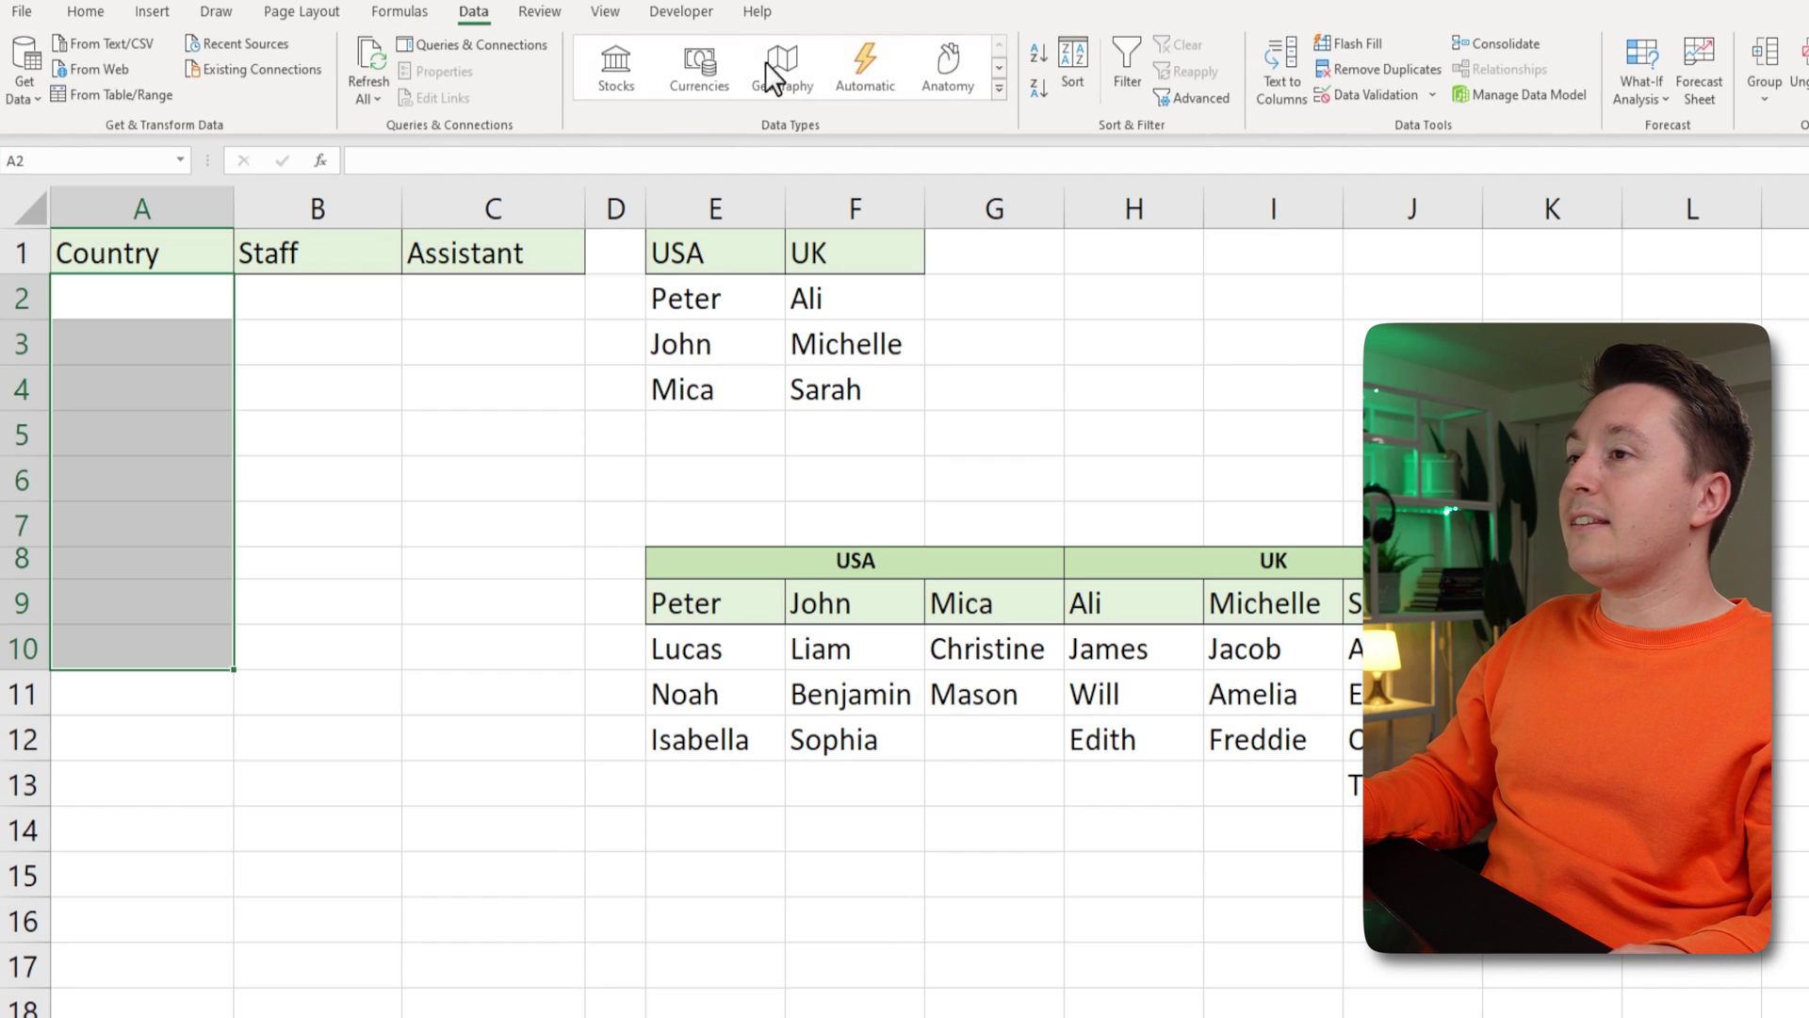
left_click(1375, 95)
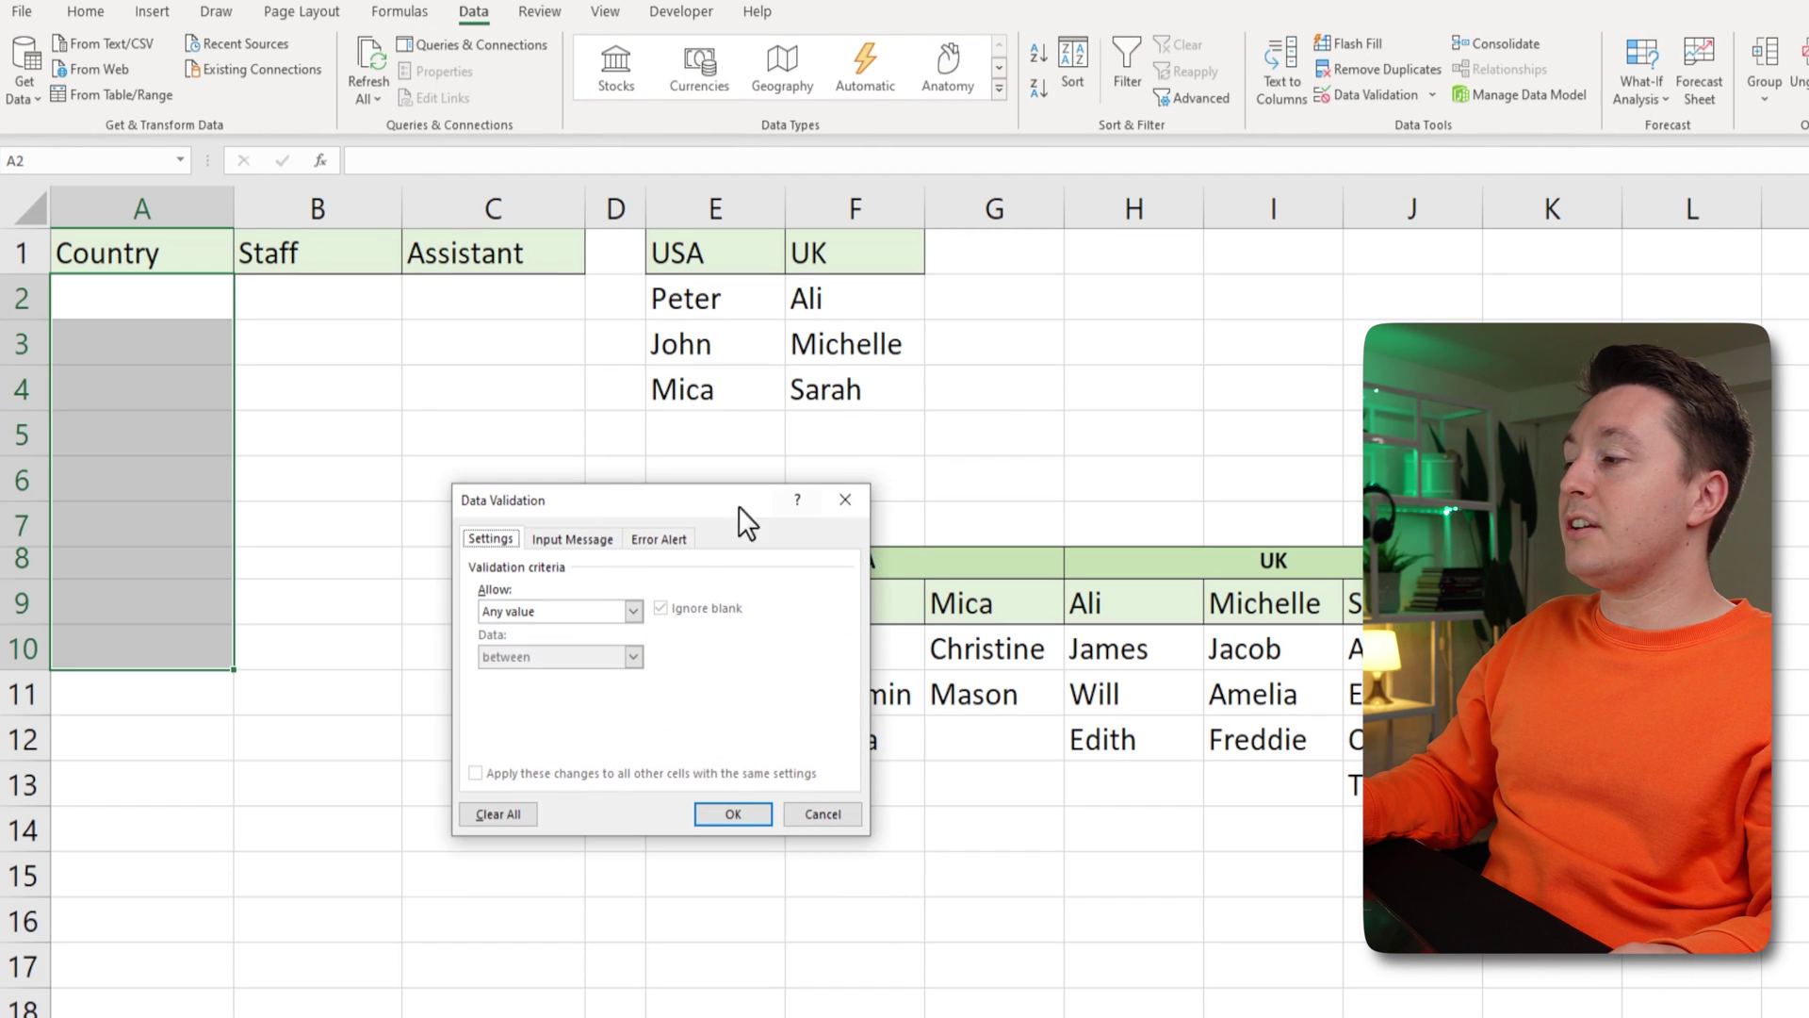
left_click(539, 618)
left_click(514, 670)
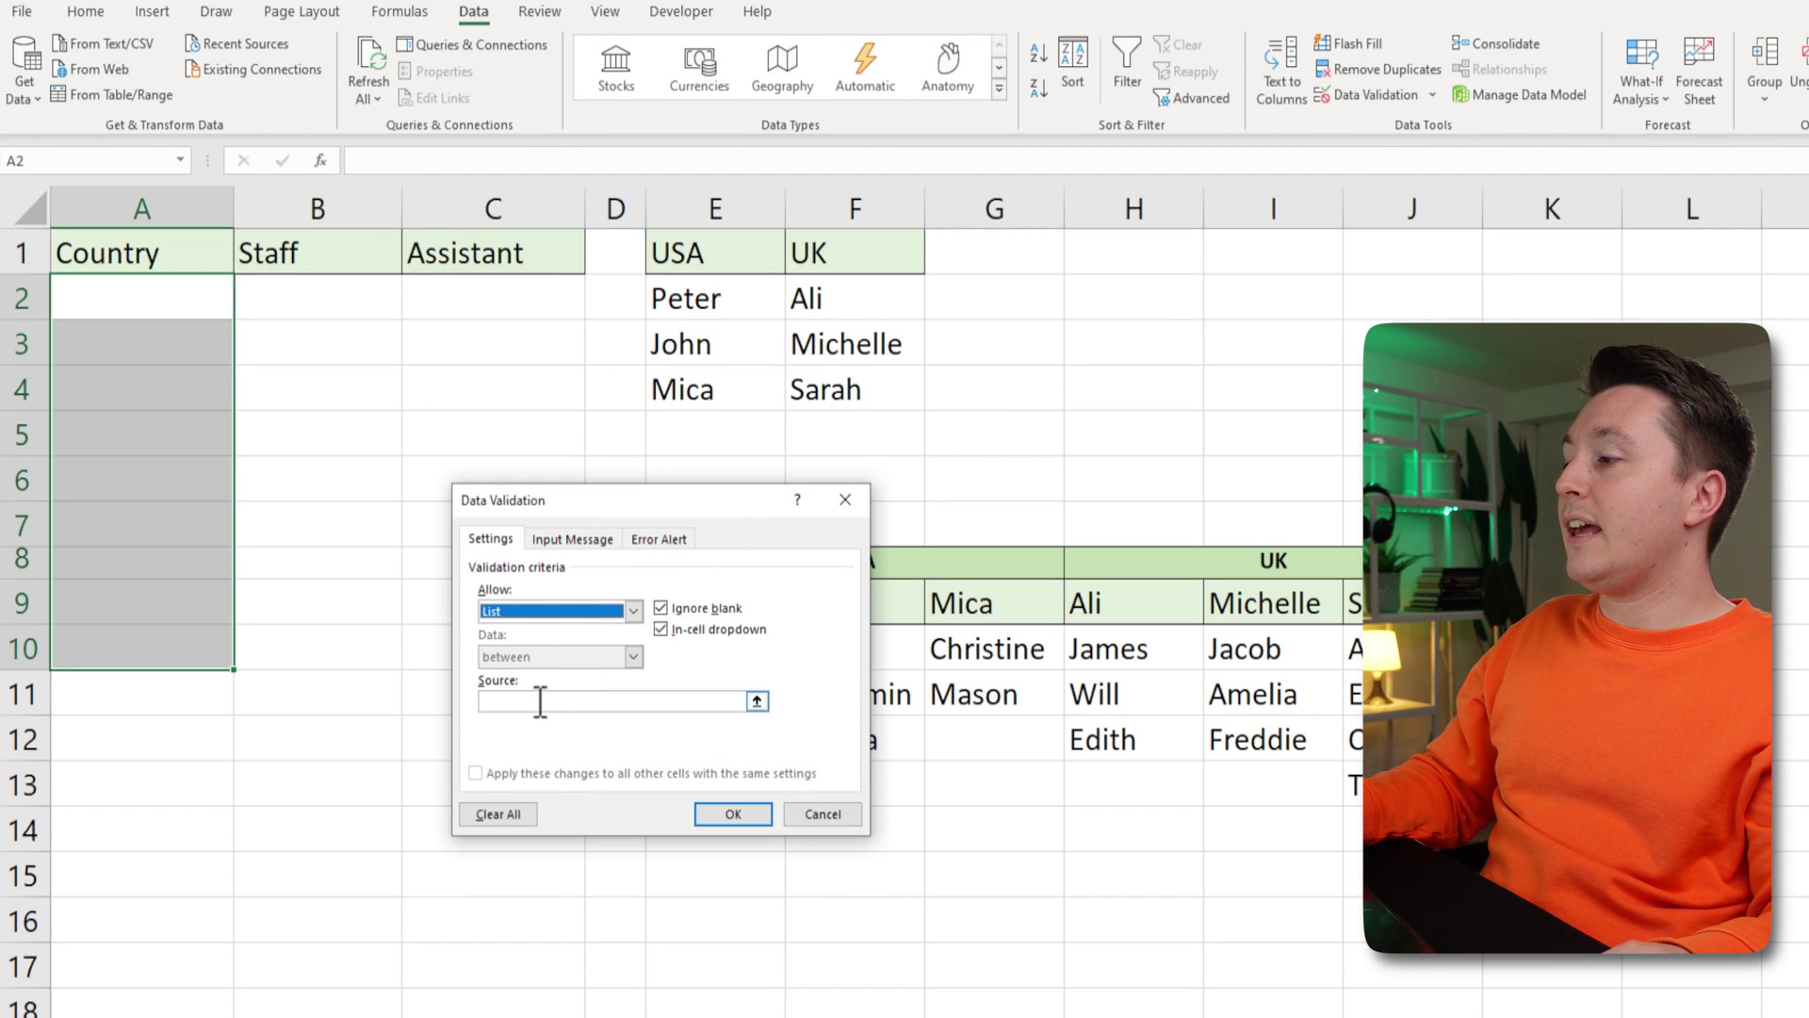
left_click_drag(723, 247, 851, 247)
left_click(728, 814)
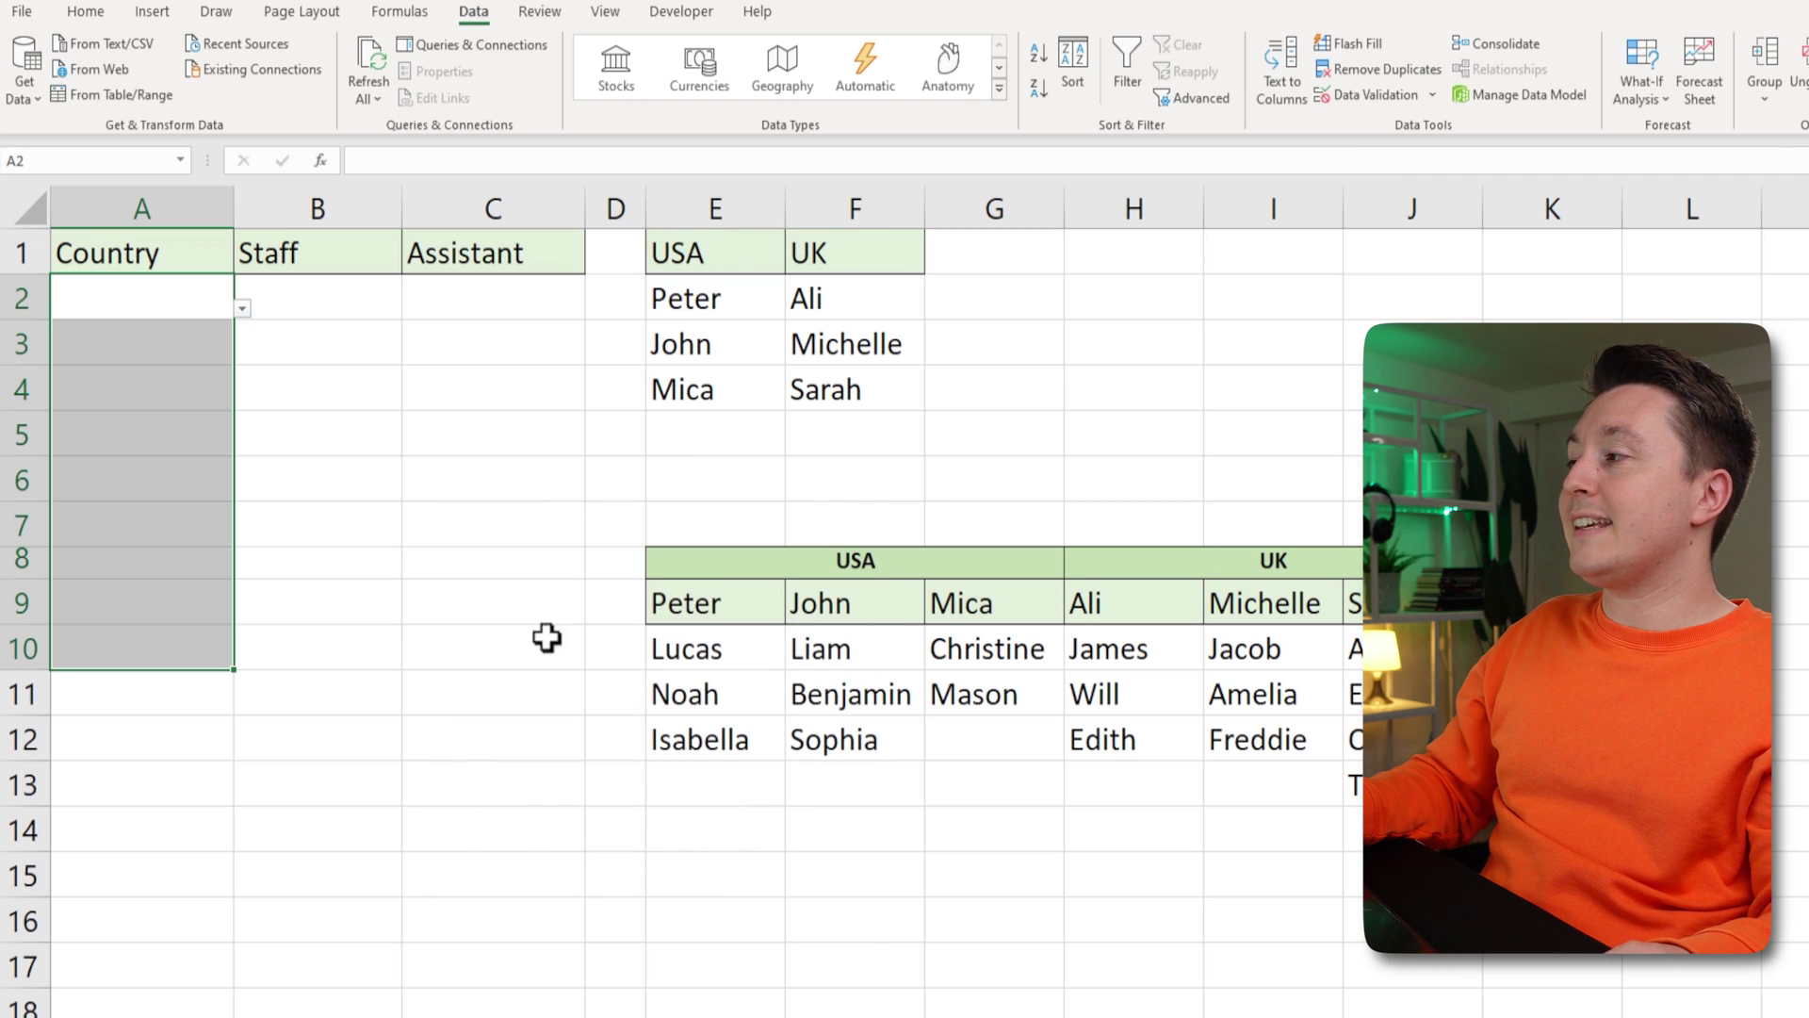
- Open A2's country drop-down to confirm USA and UK are offered
left_click(194, 282)
left_click(241, 309)
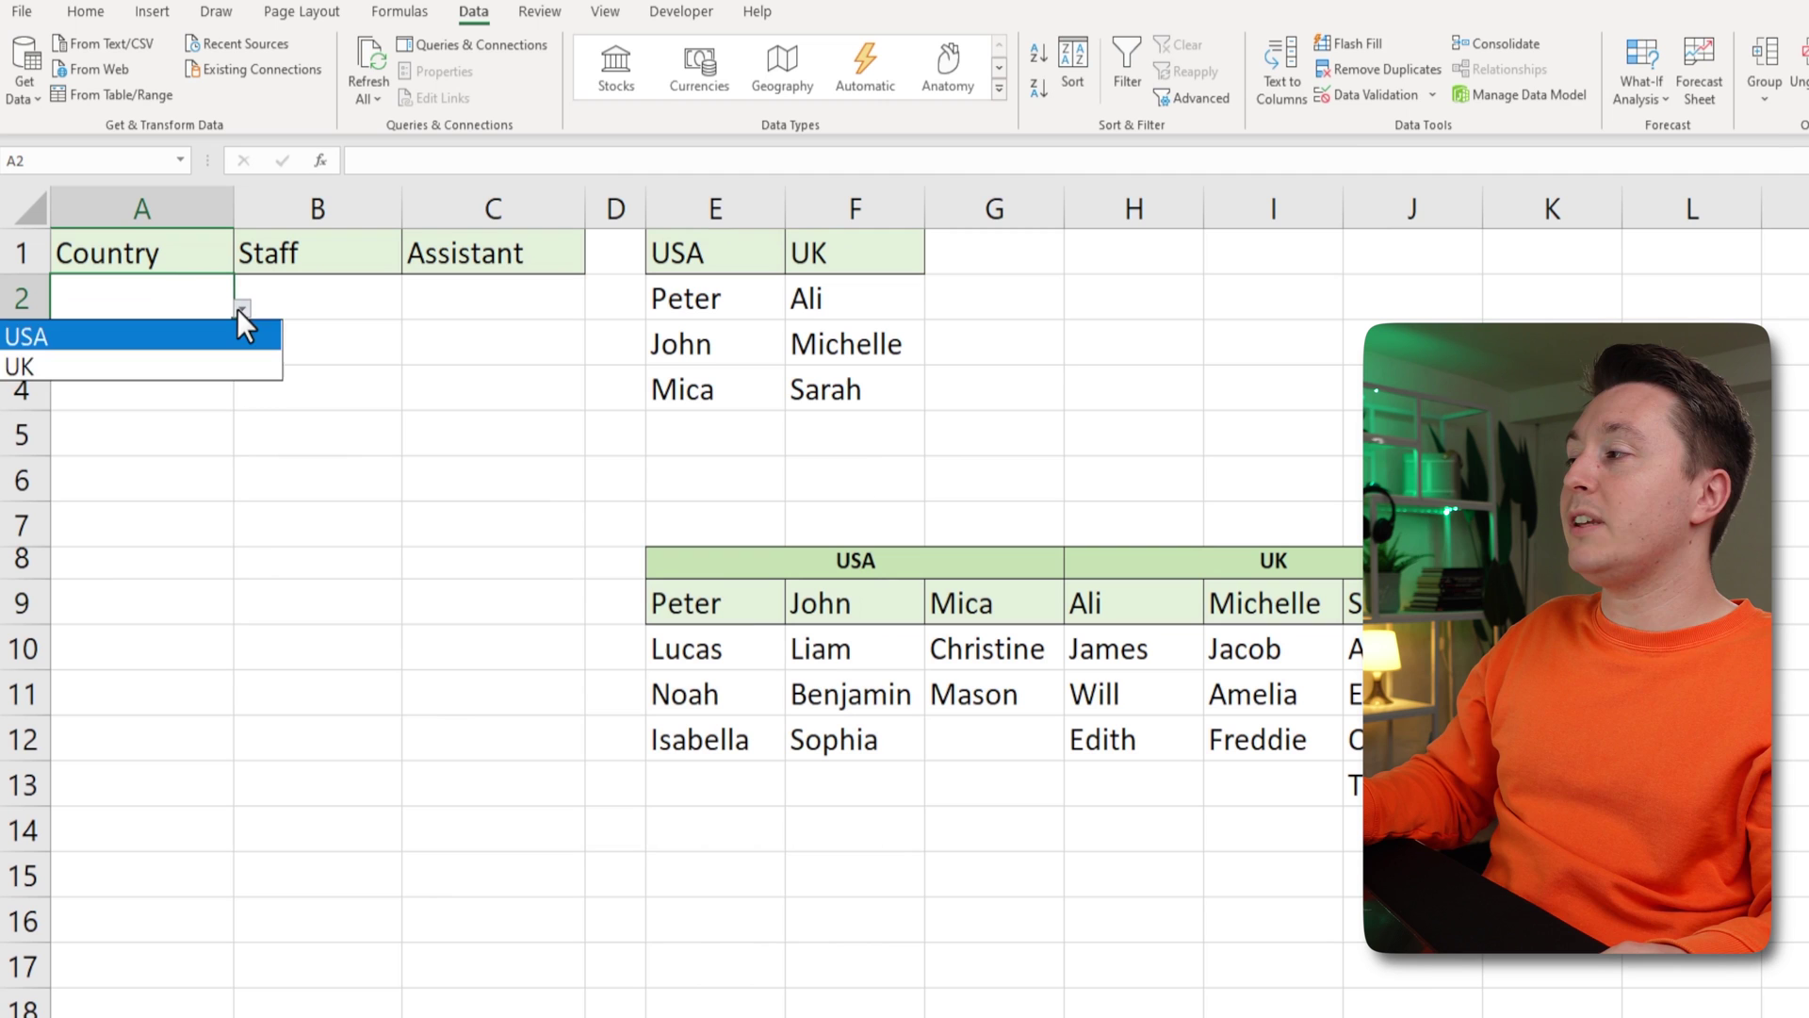
left_click(241, 309)
- Name the staff lists E2:E4 'USA' and F2:F4 'UK'
left_click(380, 283)
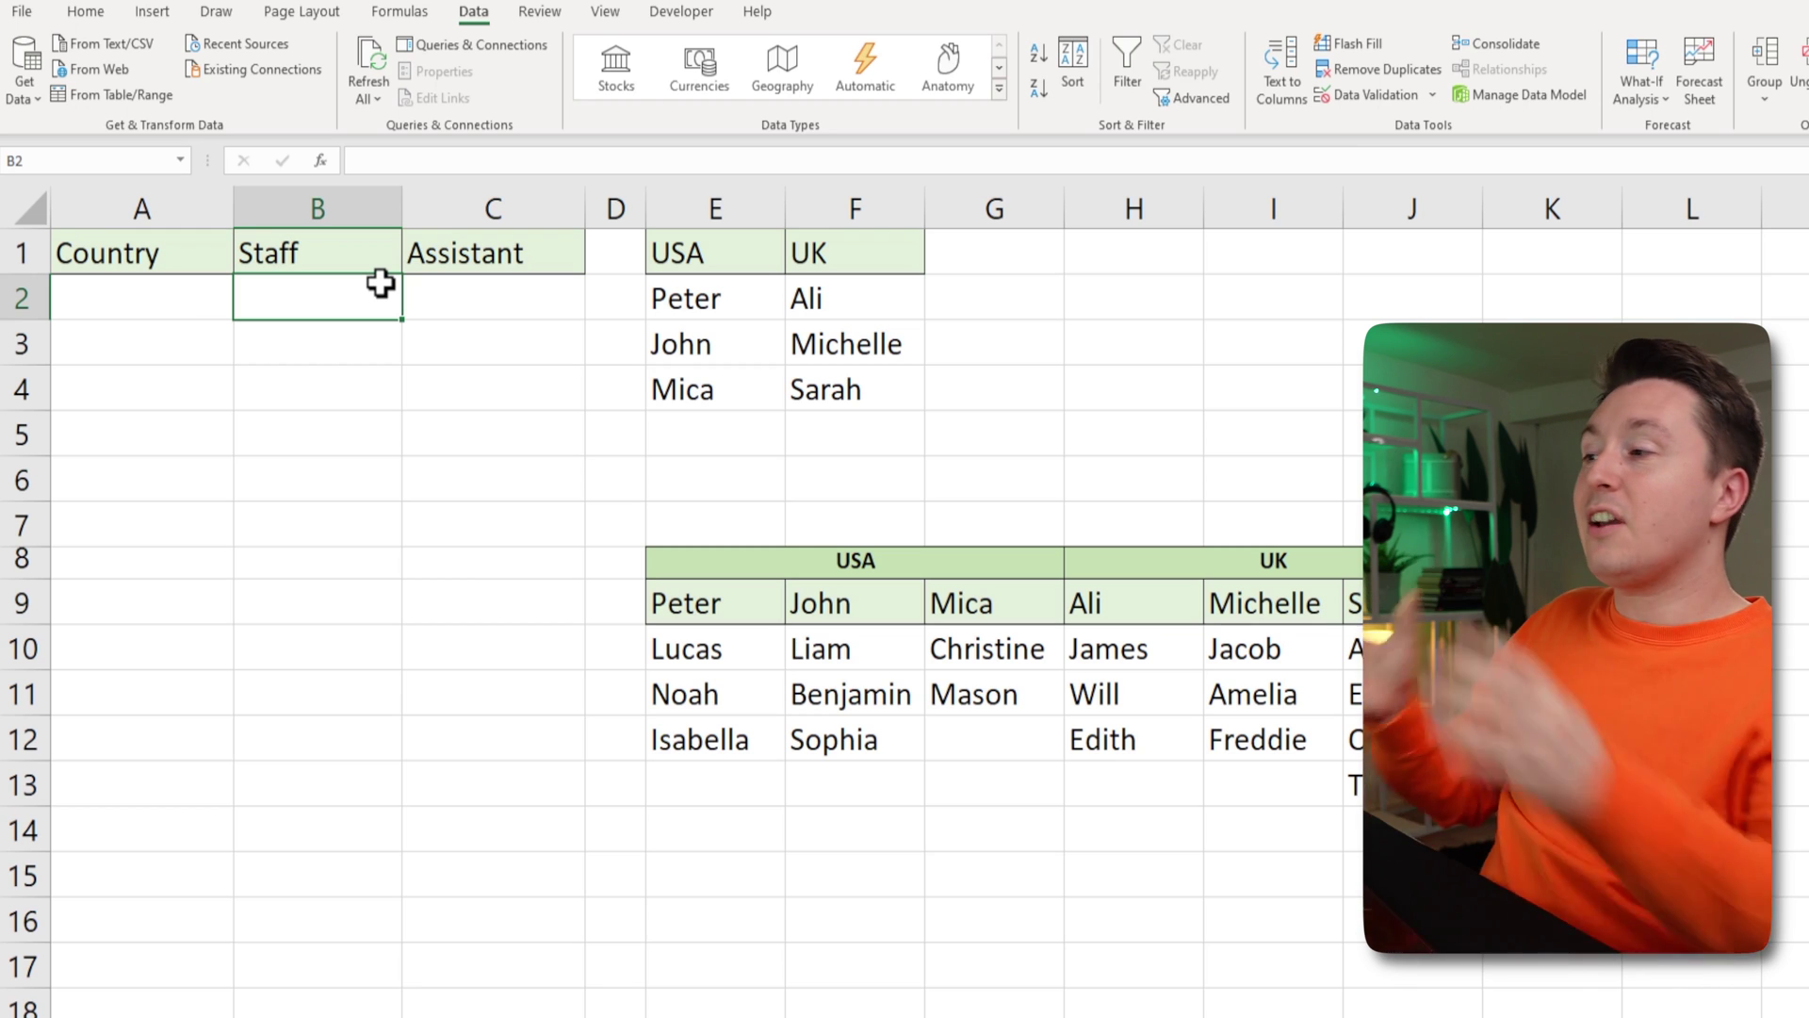
left_click_drag(744, 300, 736, 376)
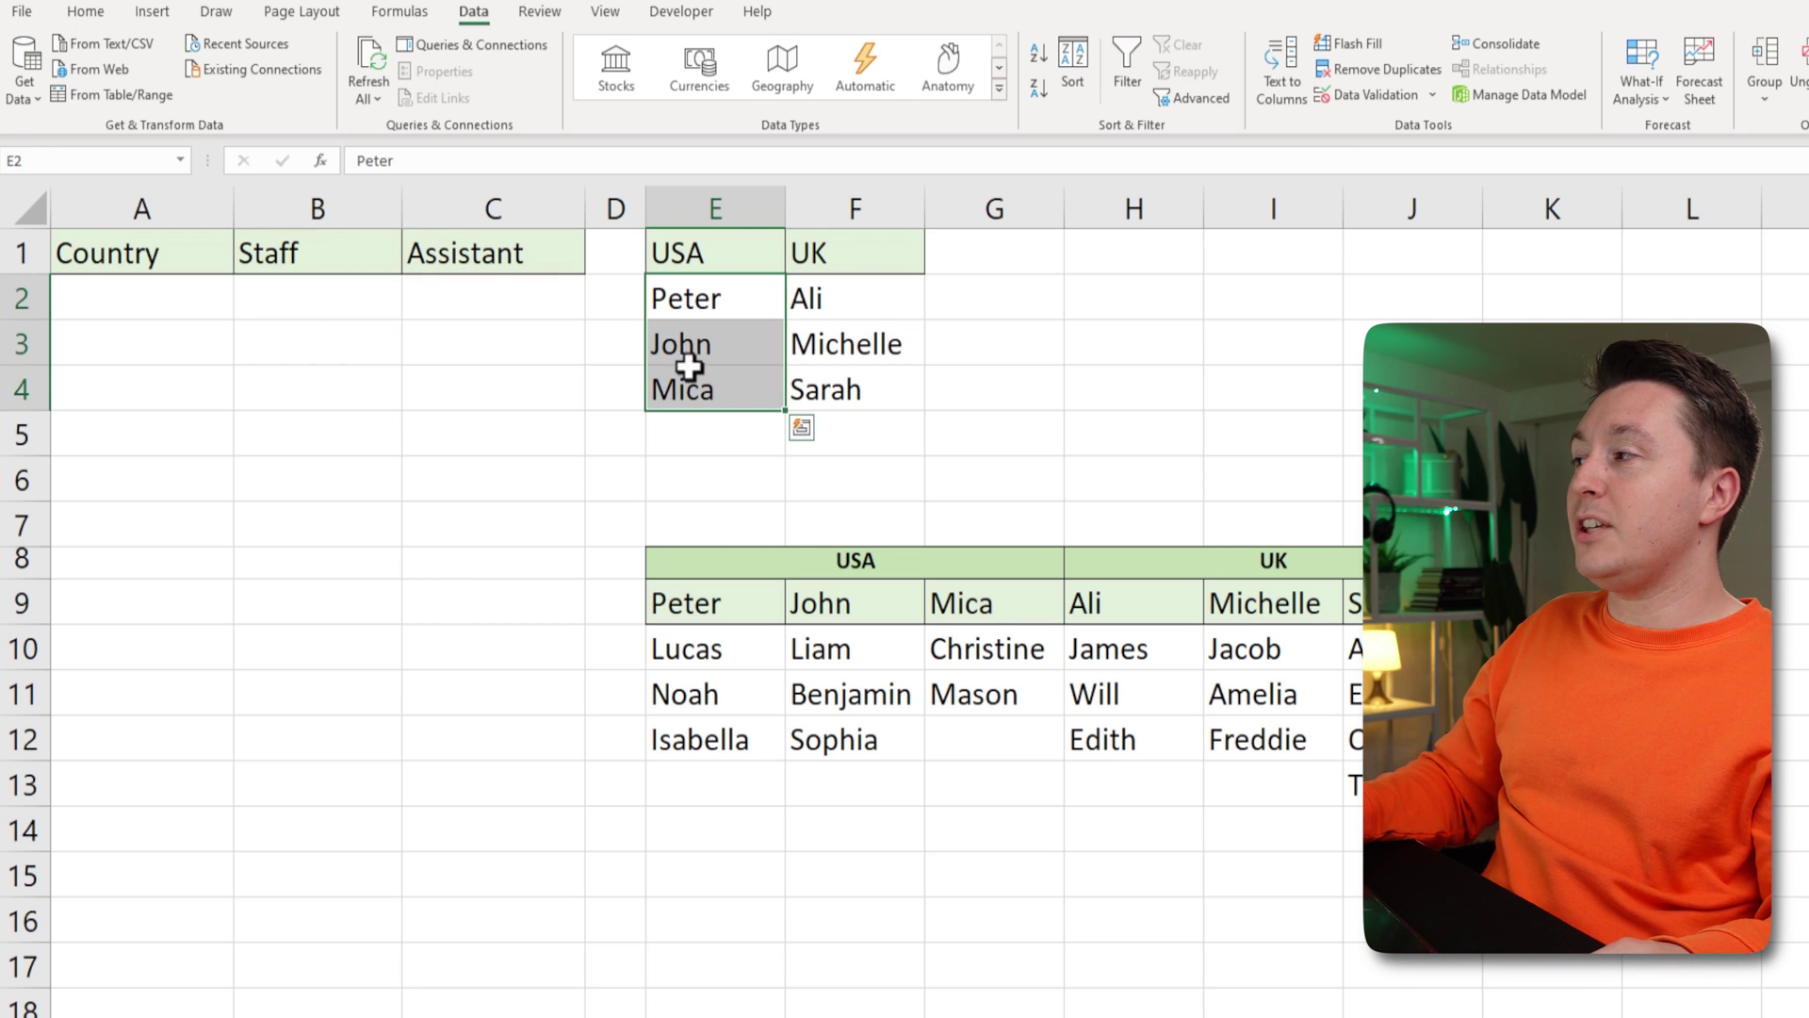
left_click(74, 155)
type("USA")
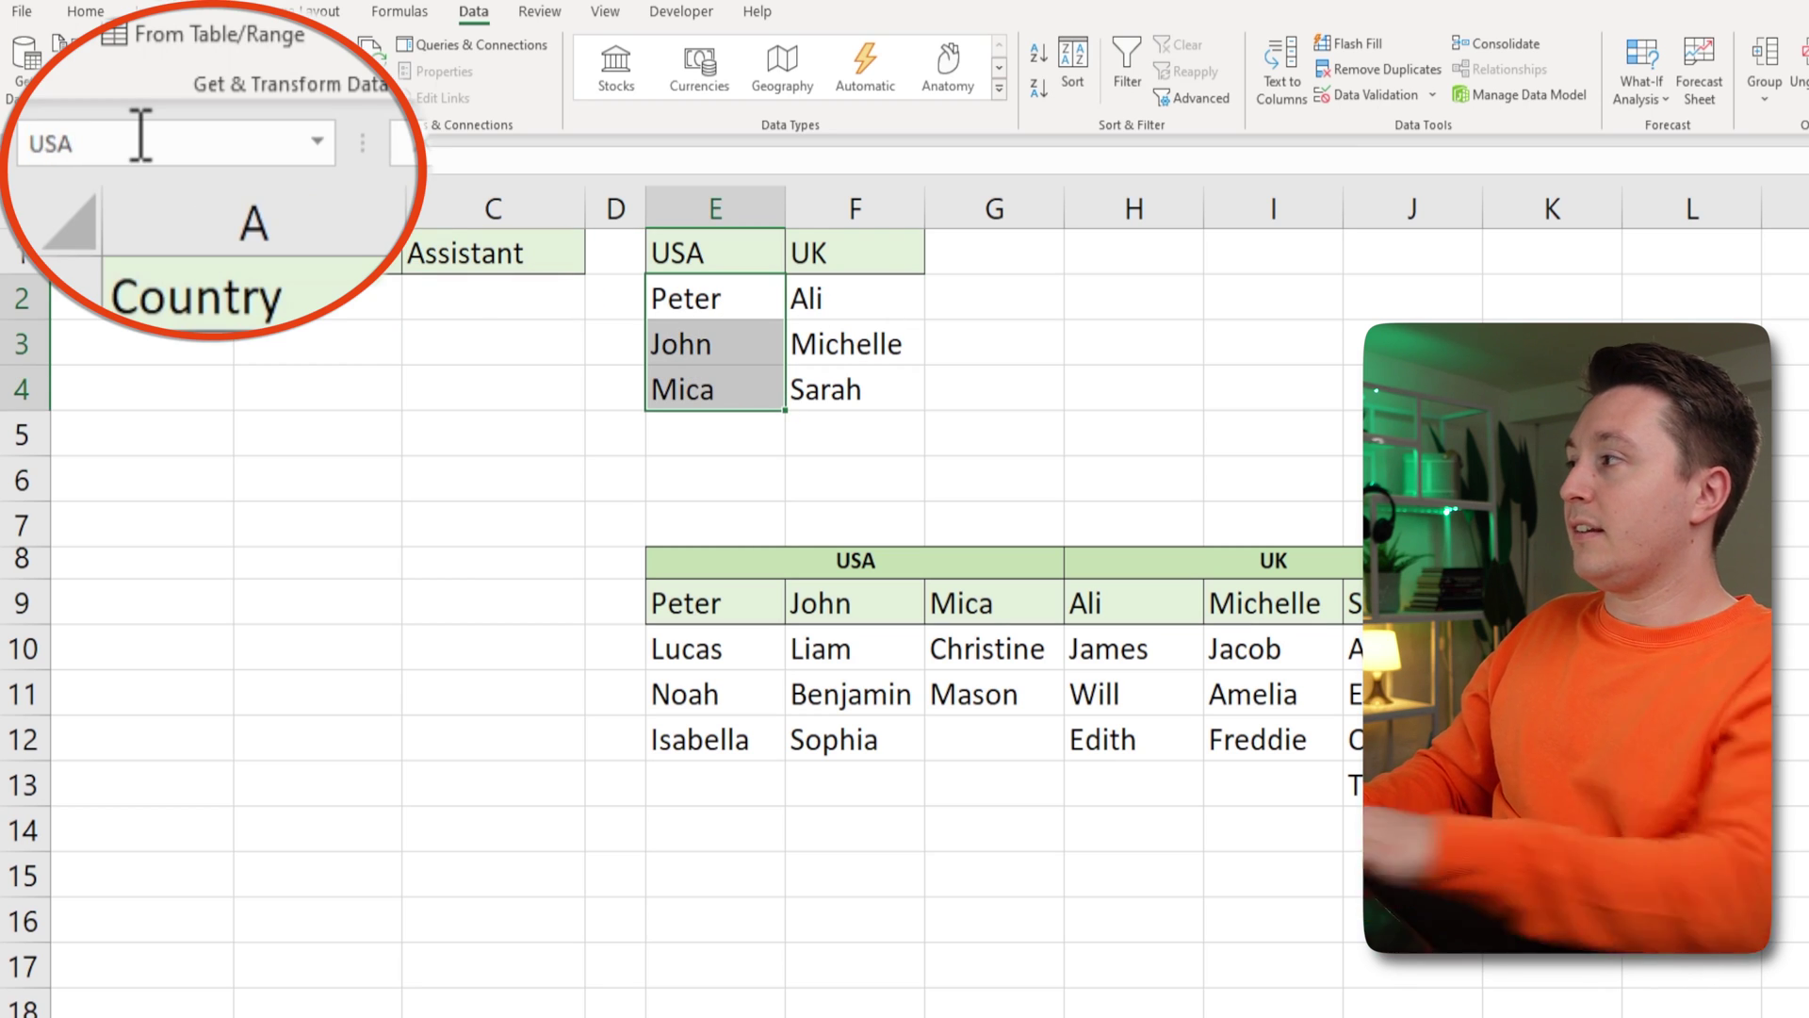
key("Return")
left_click_drag(829, 298, 829, 390)
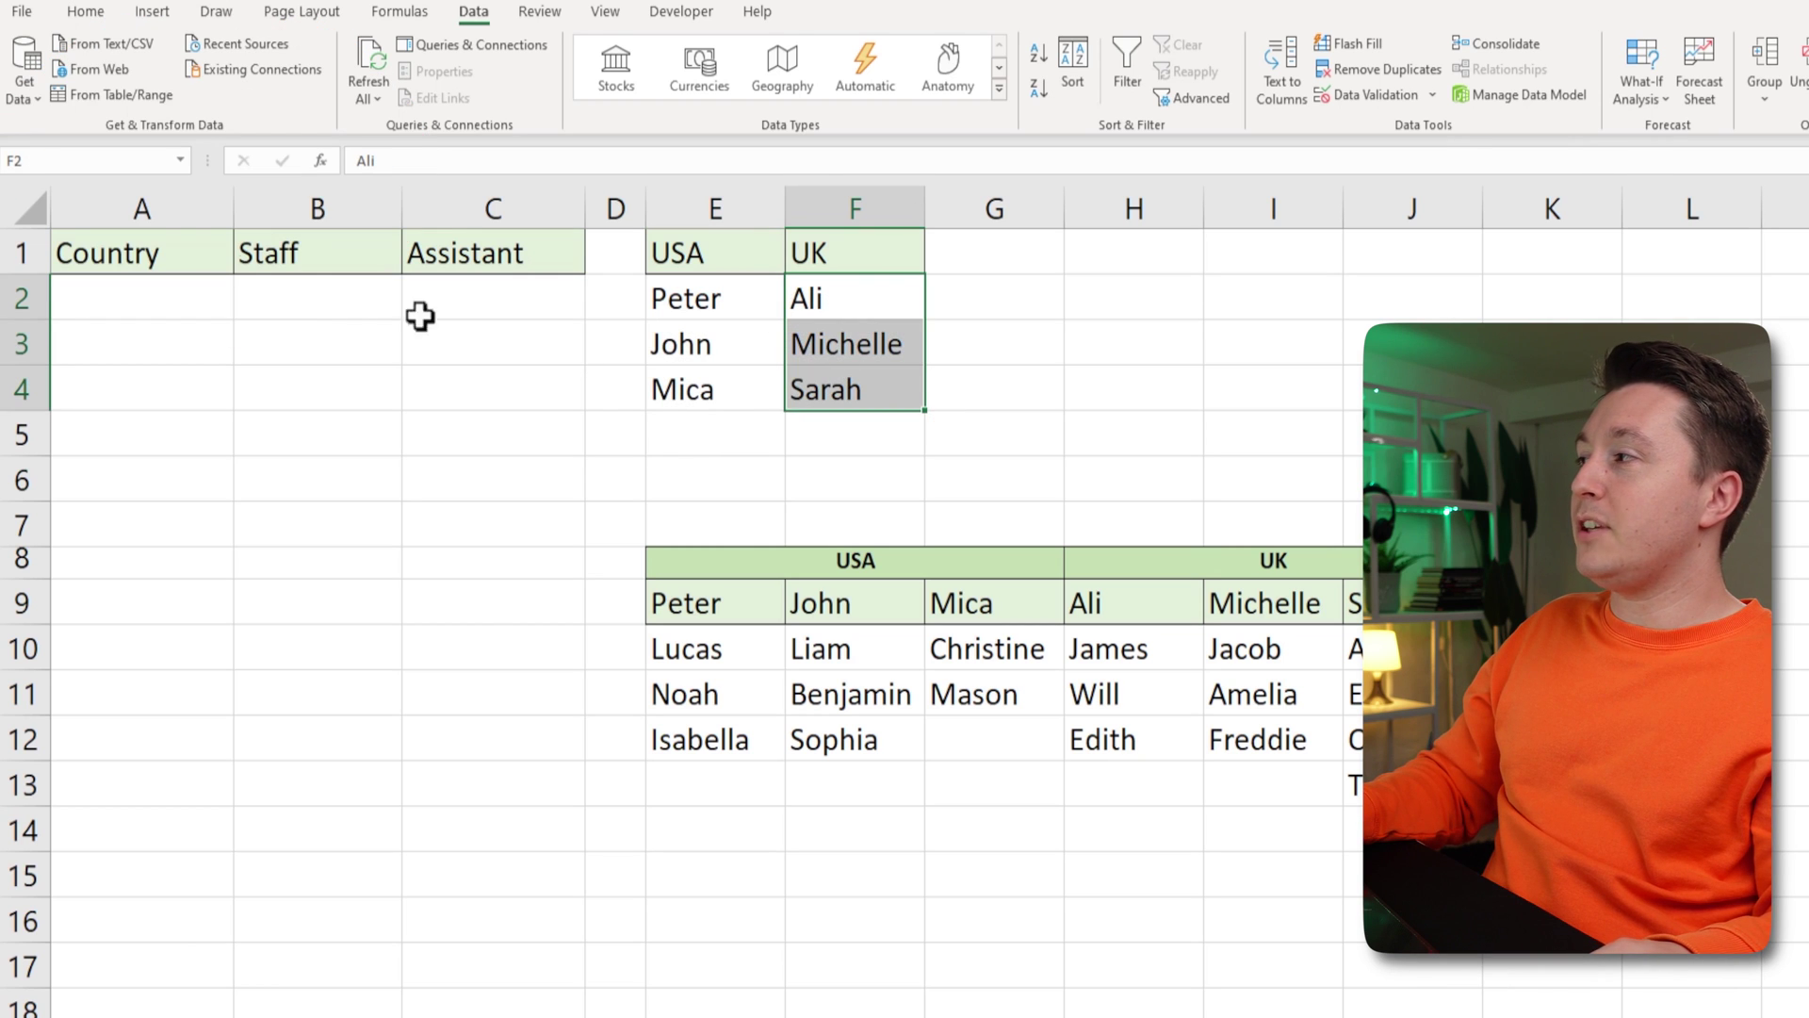
left_click(103, 160)
type("UK")
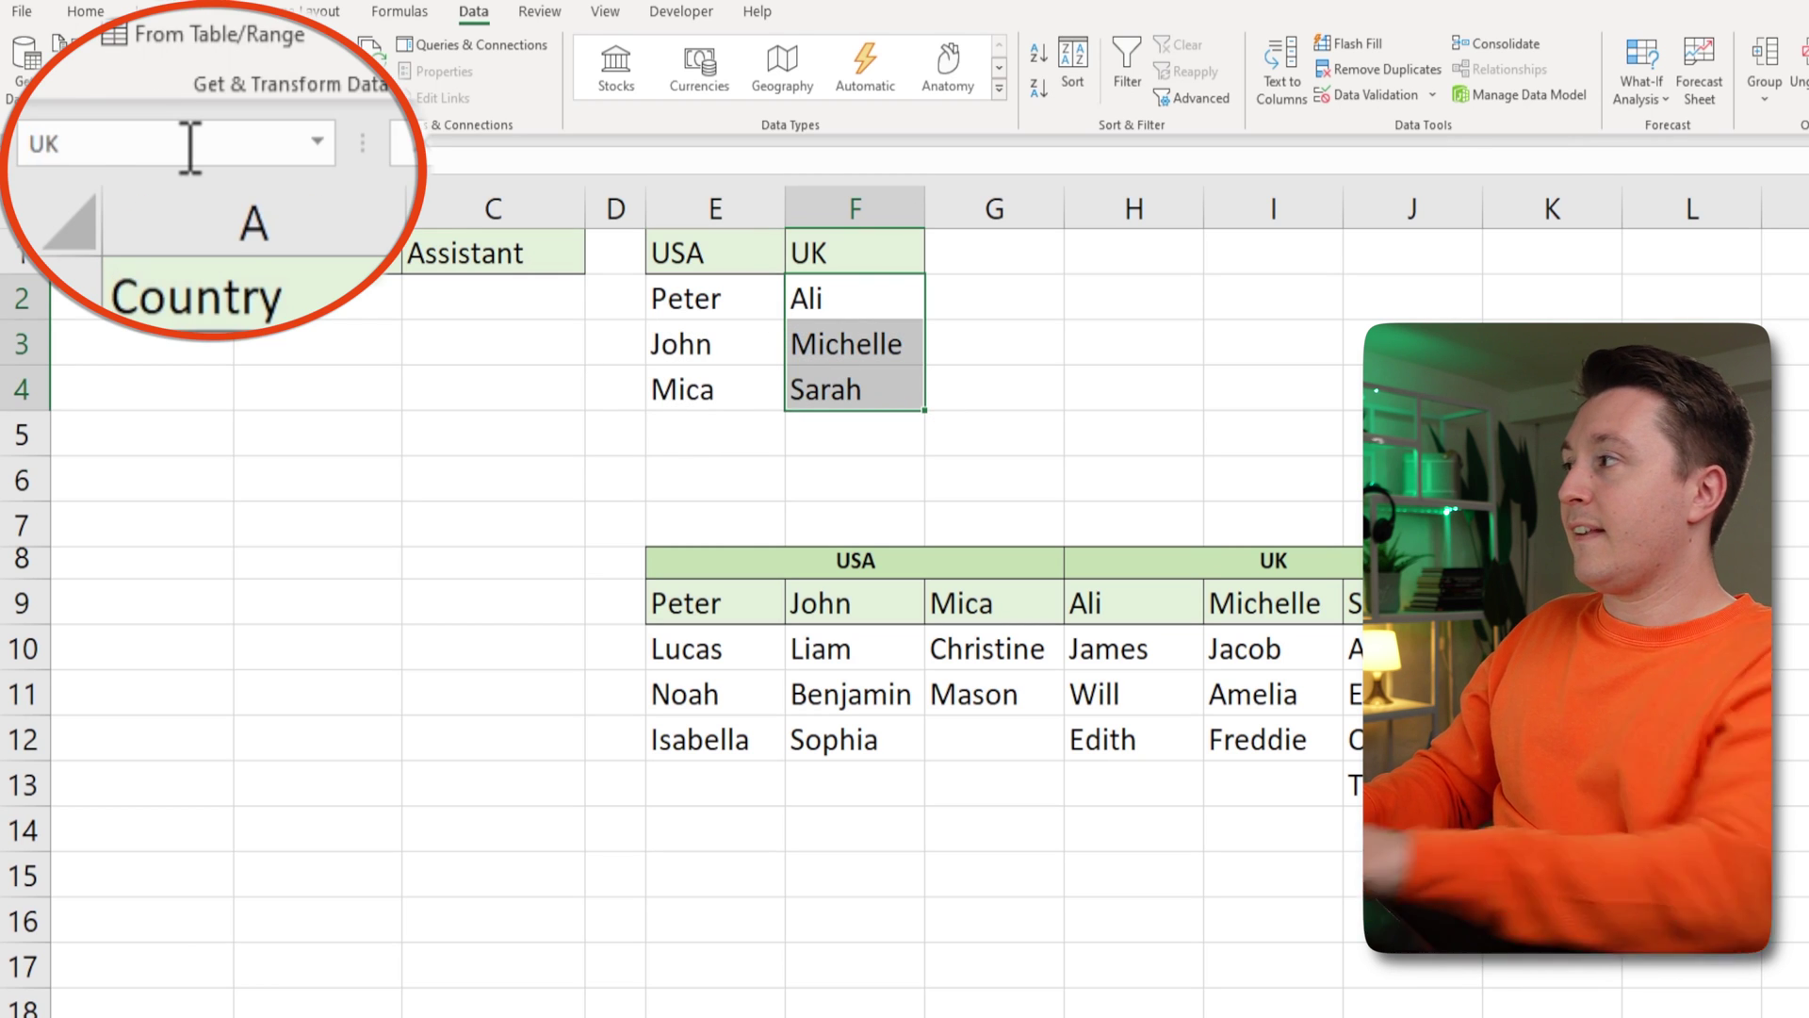
key("Return")
- Name the assistant ranges E10:E12 'Peter', F10:F12 'John' and G10:G12 'Mica'
left_click_drag(711, 660, 712, 736)
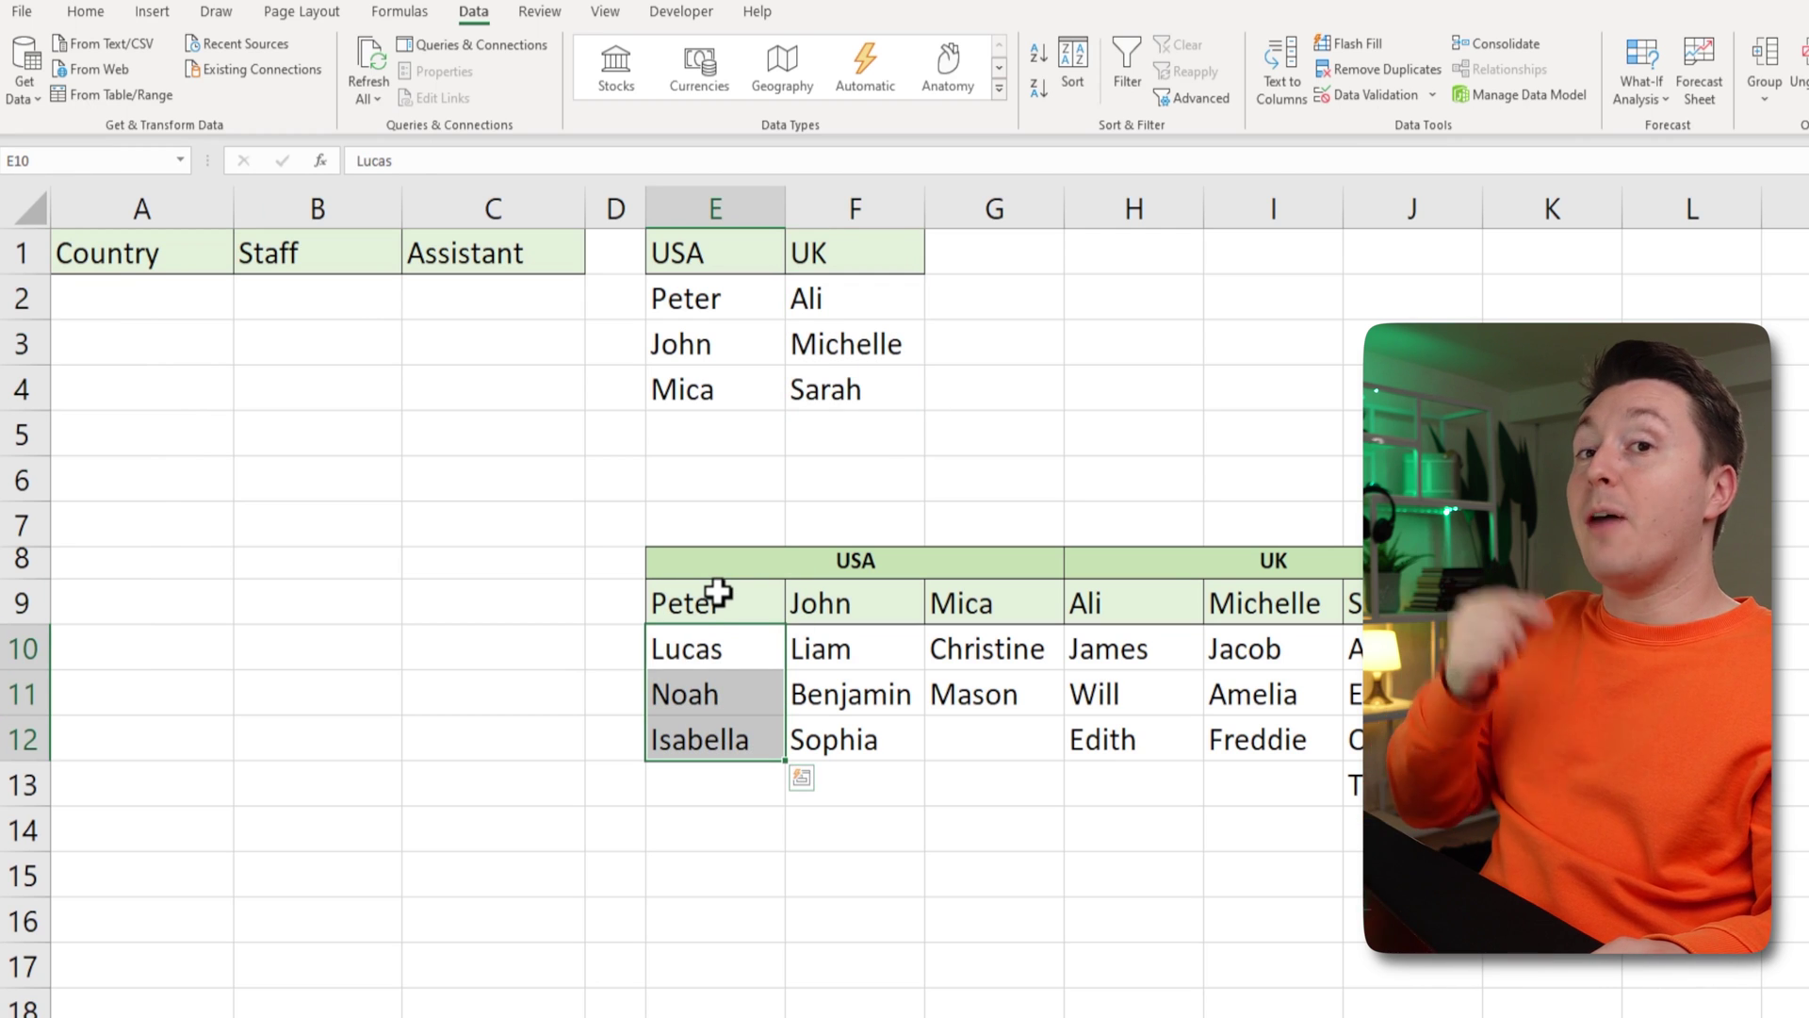
left_click(231, 160)
type("Peter")
key("Return")
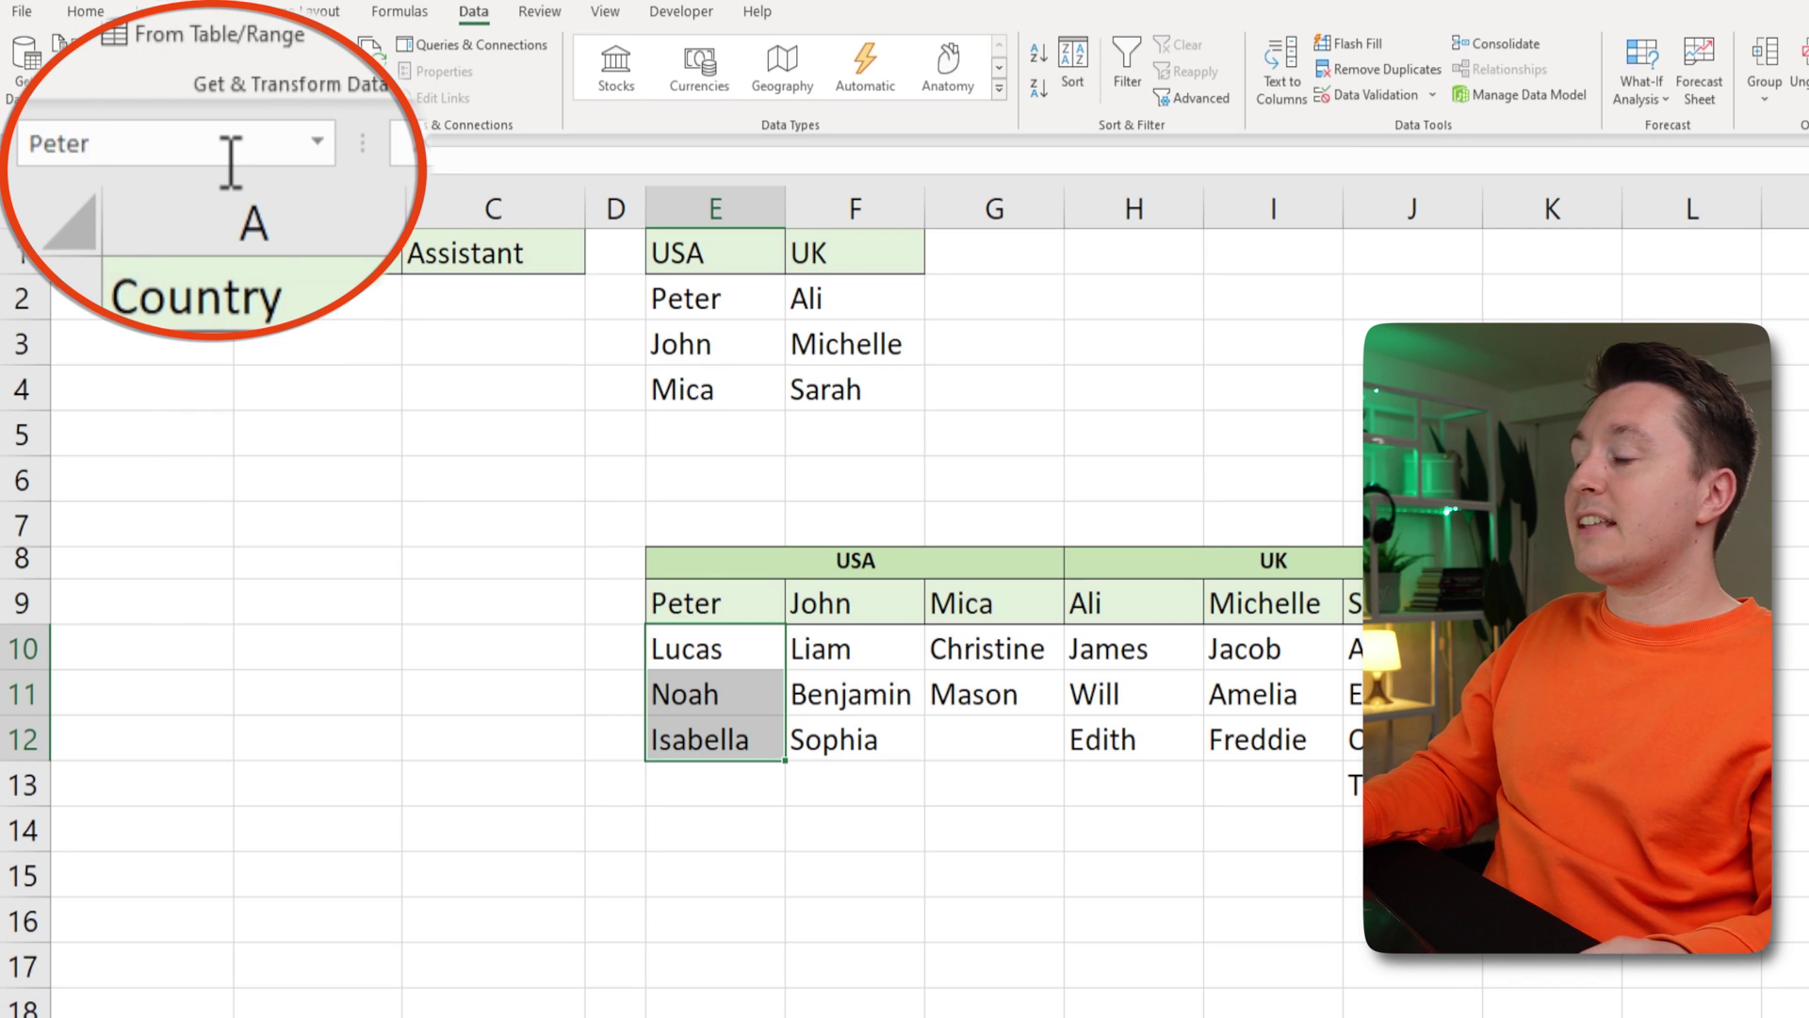
left_click(869, 649)
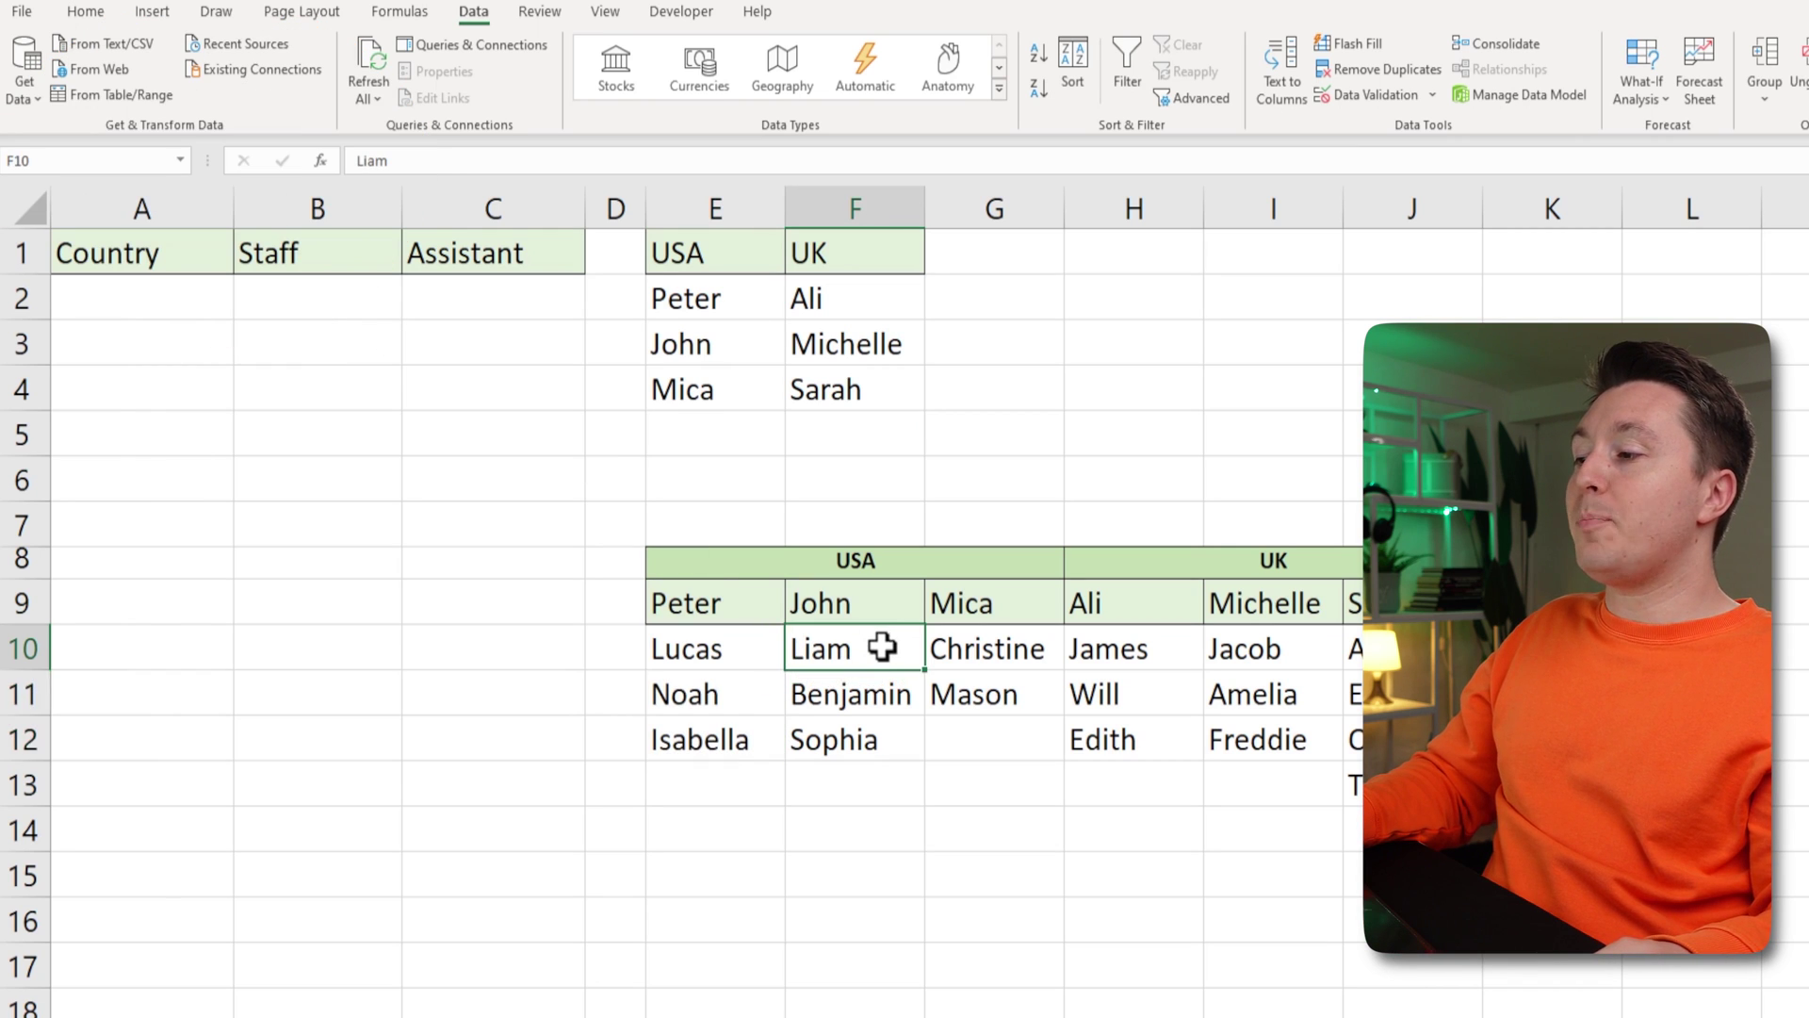
left_click_drag(882, 646, 876, 740)
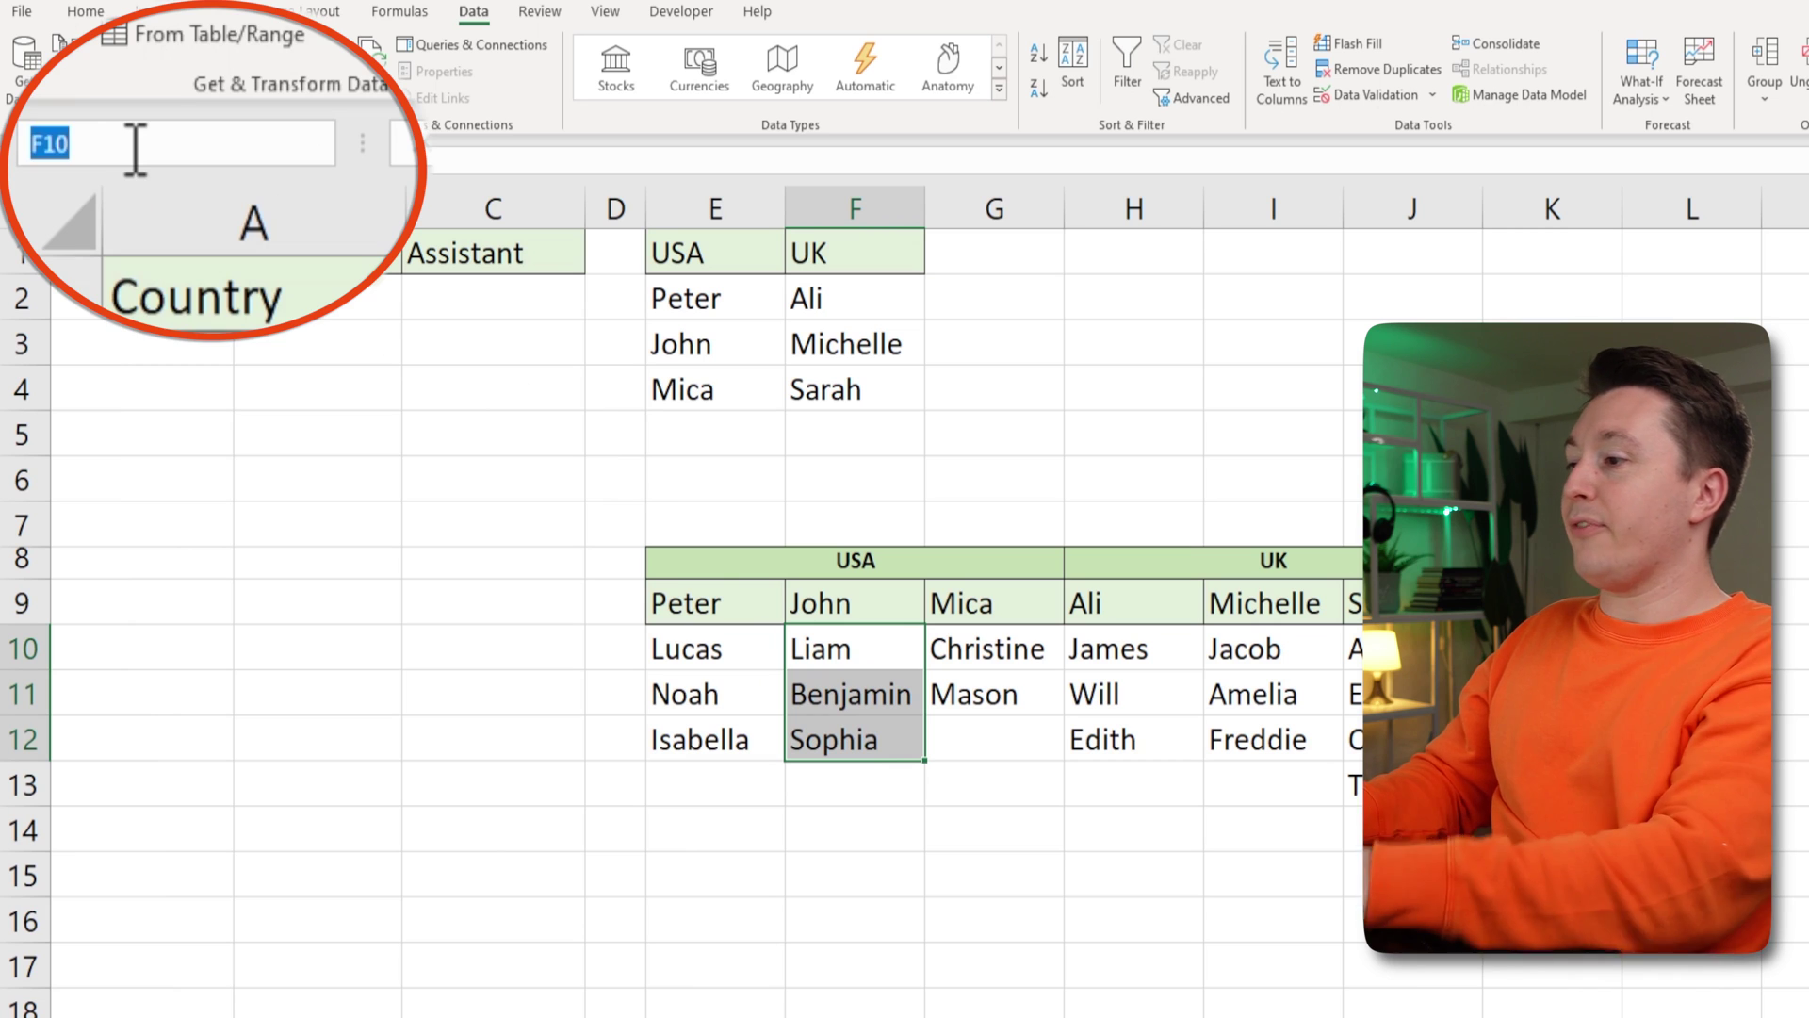
type("John")
key("Return")
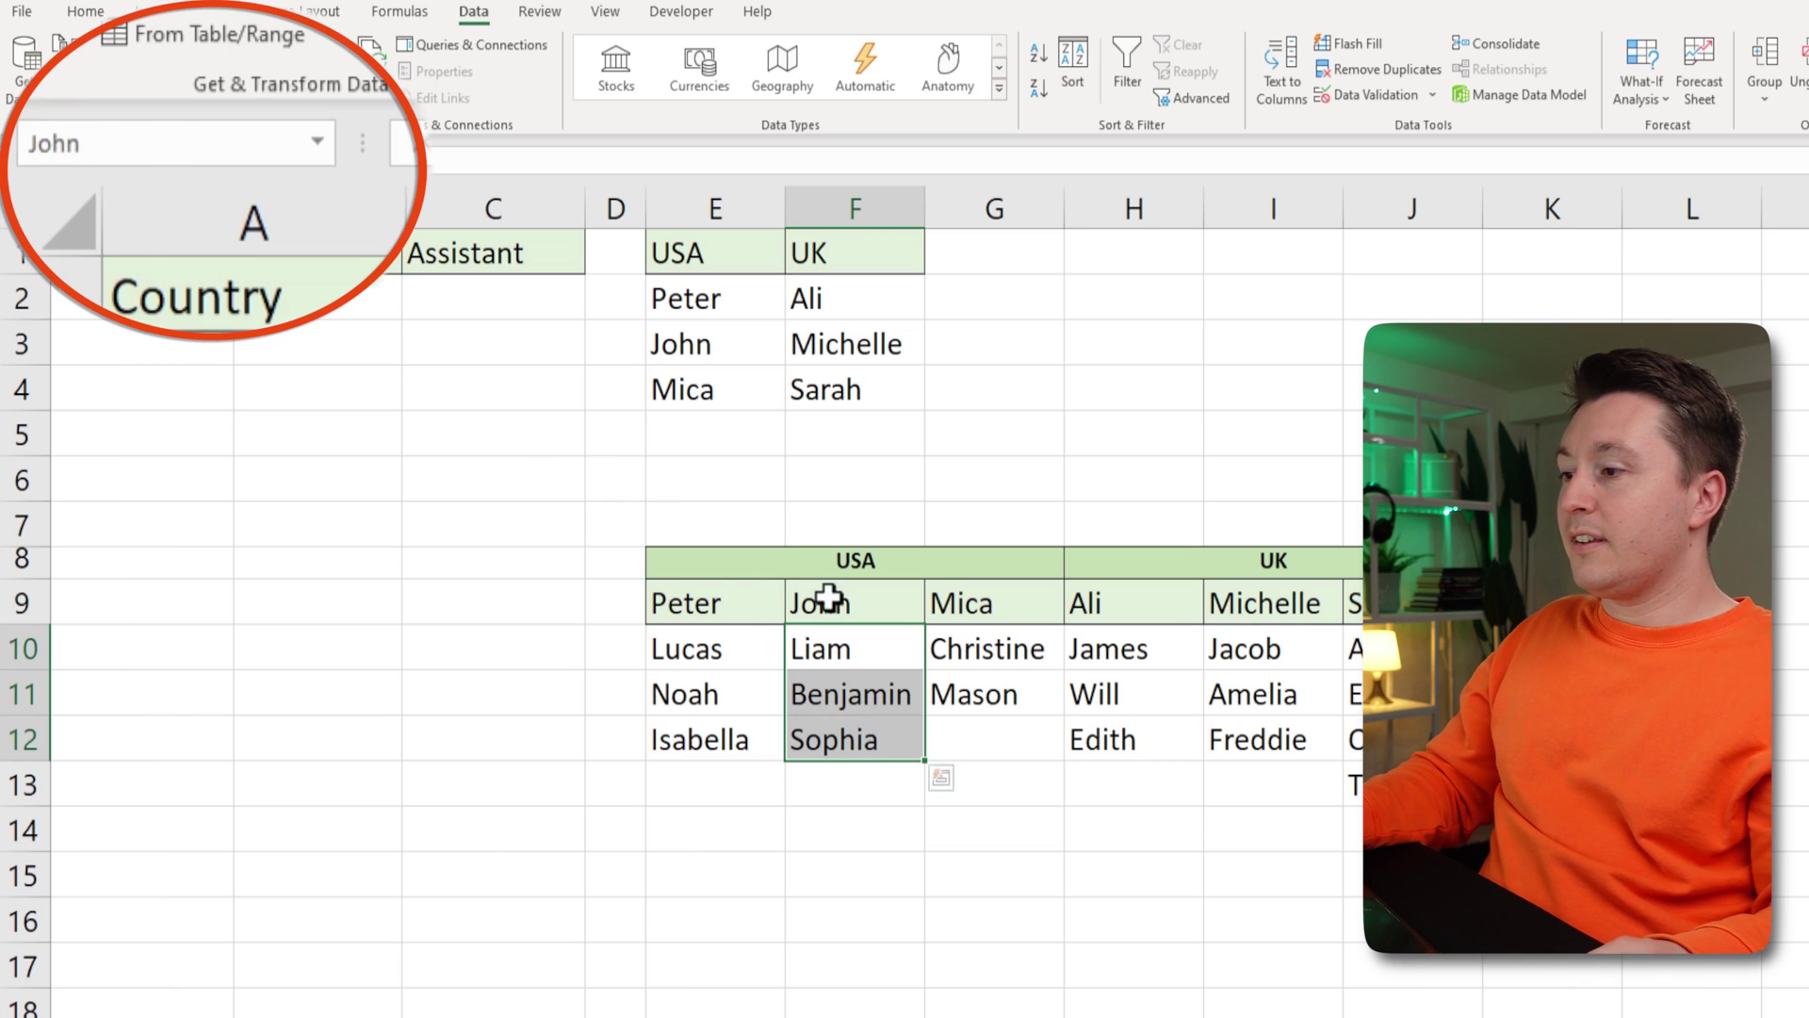
left_click_drag(961, 637, 990, 747)
left_click(174, 133)
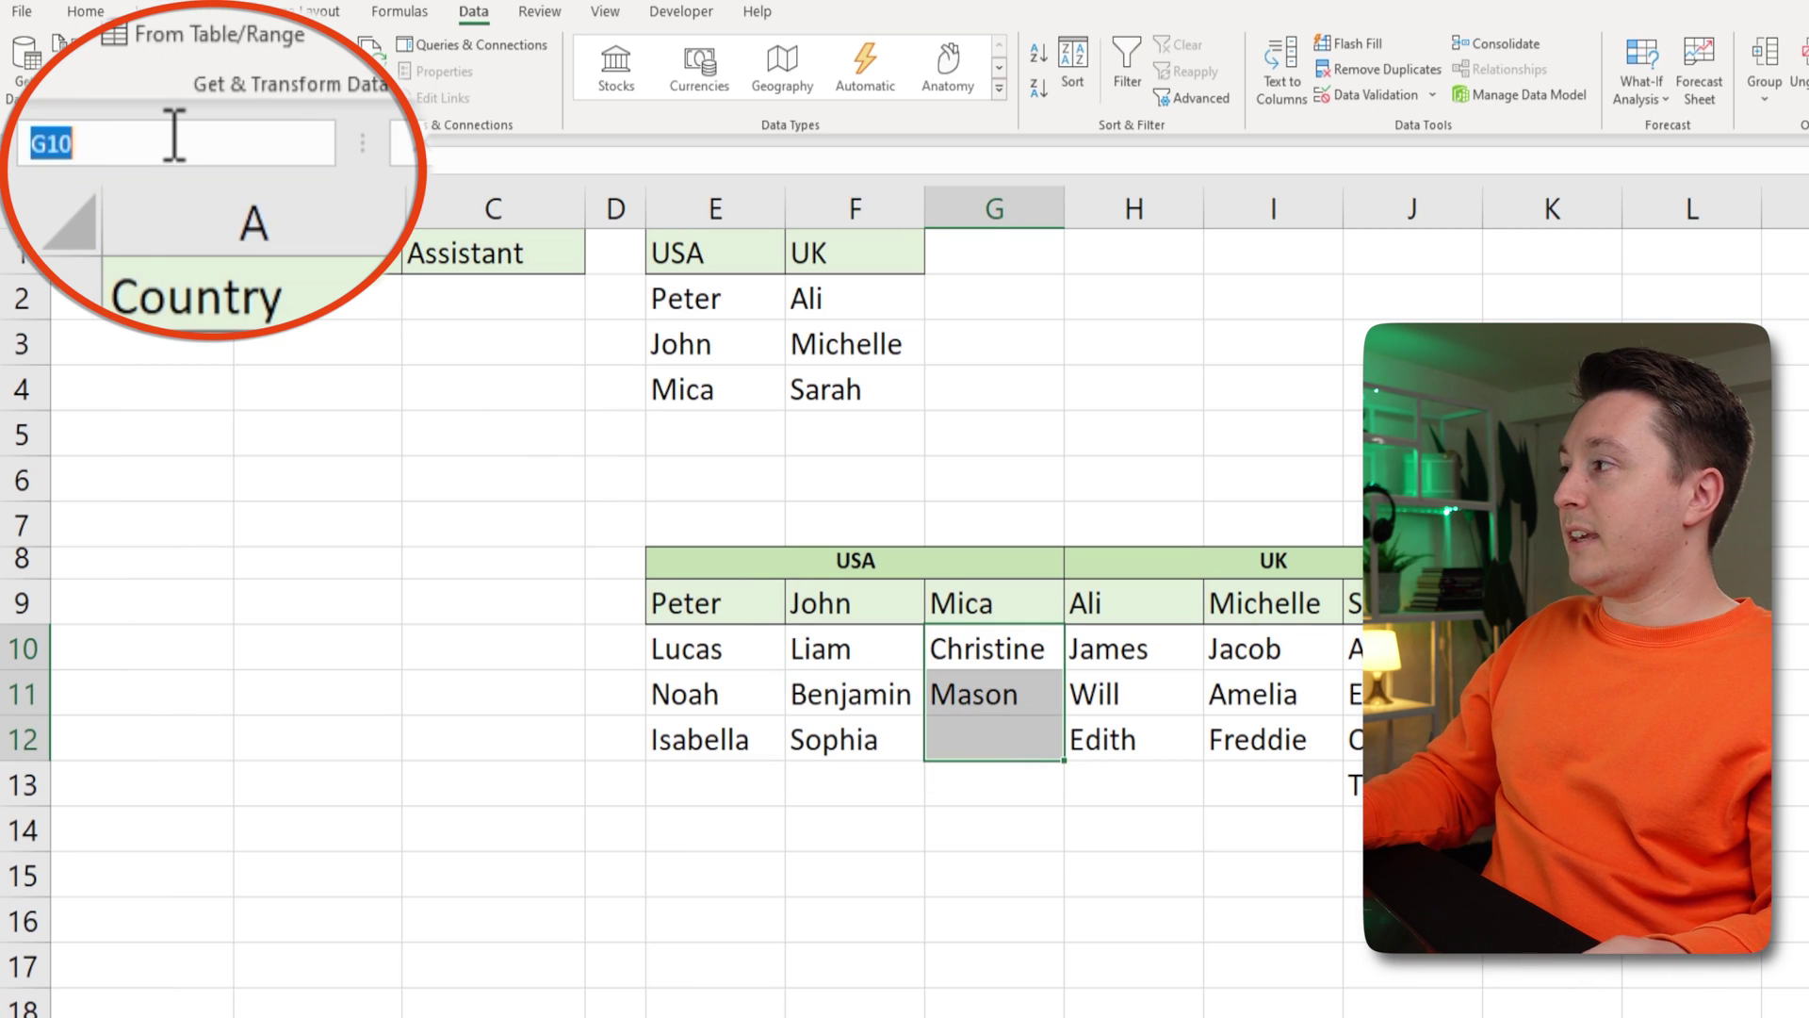
type("Mica")
key("Return")
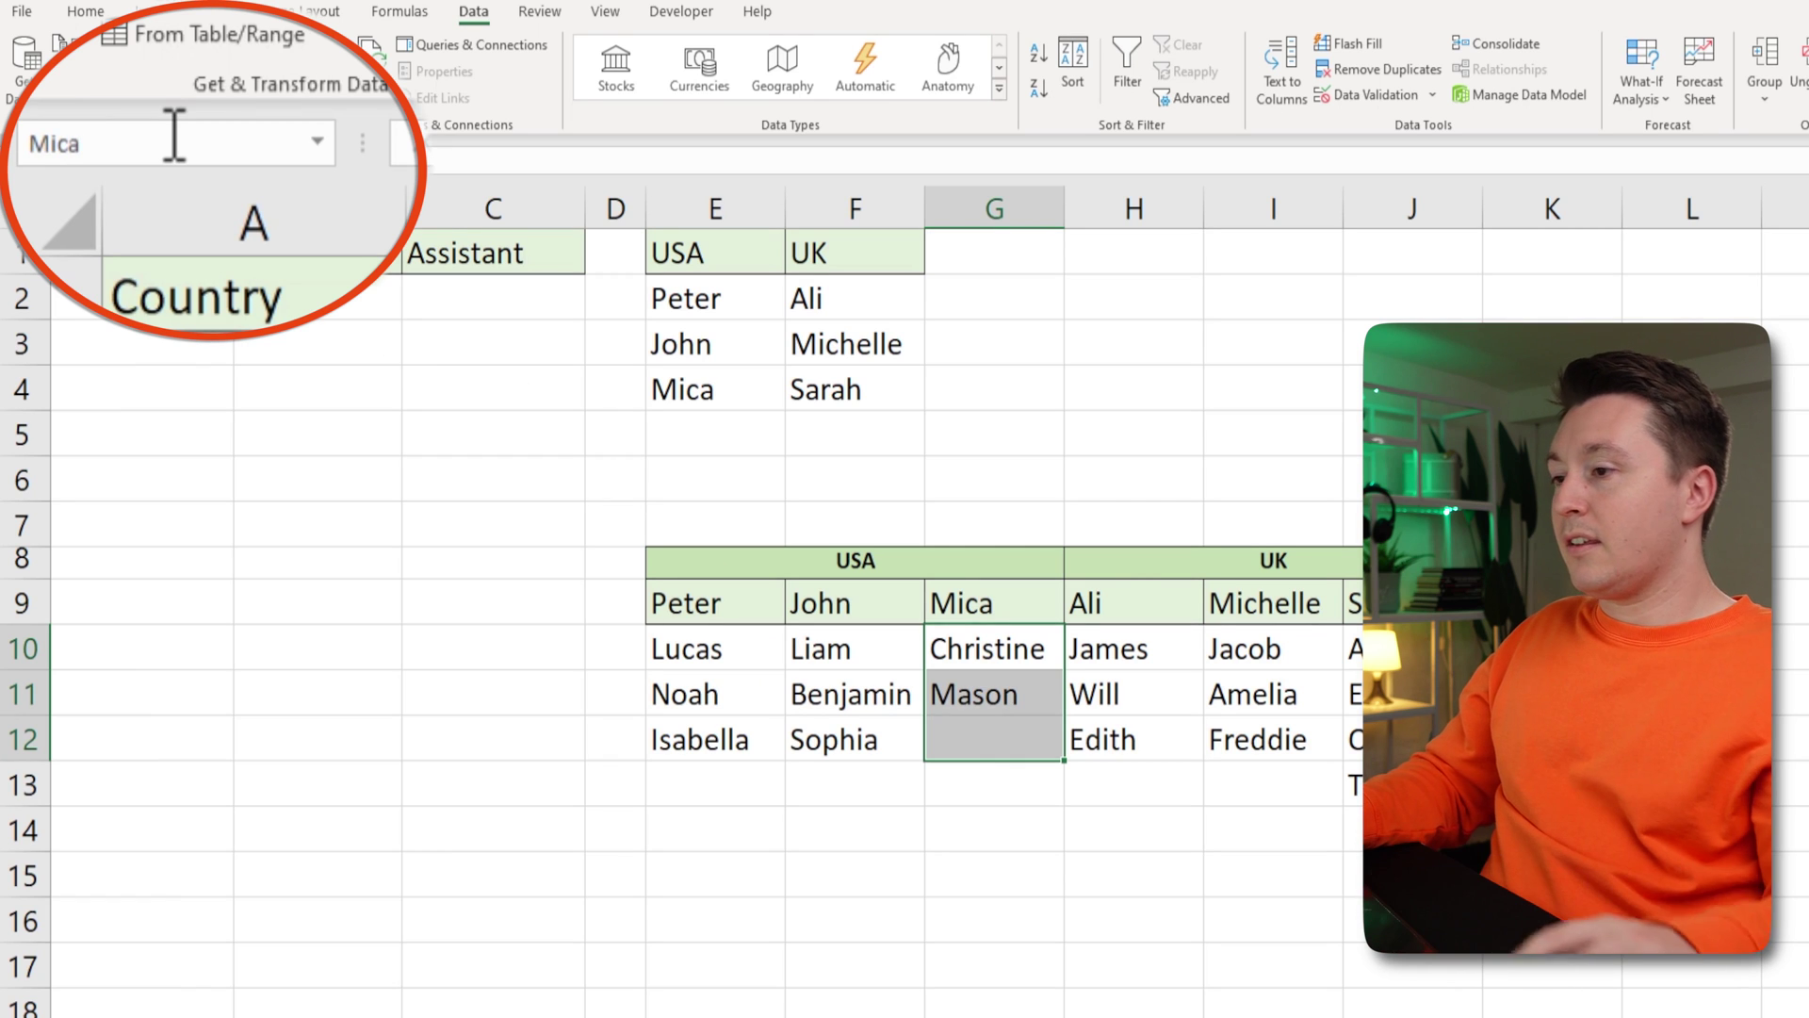
- Name H10:H12 'Ali', I10:I12 'Michelle' and Sarah's assistants in column J 'Sarah'
left_click_drag(1134, 658, 1134, 725)
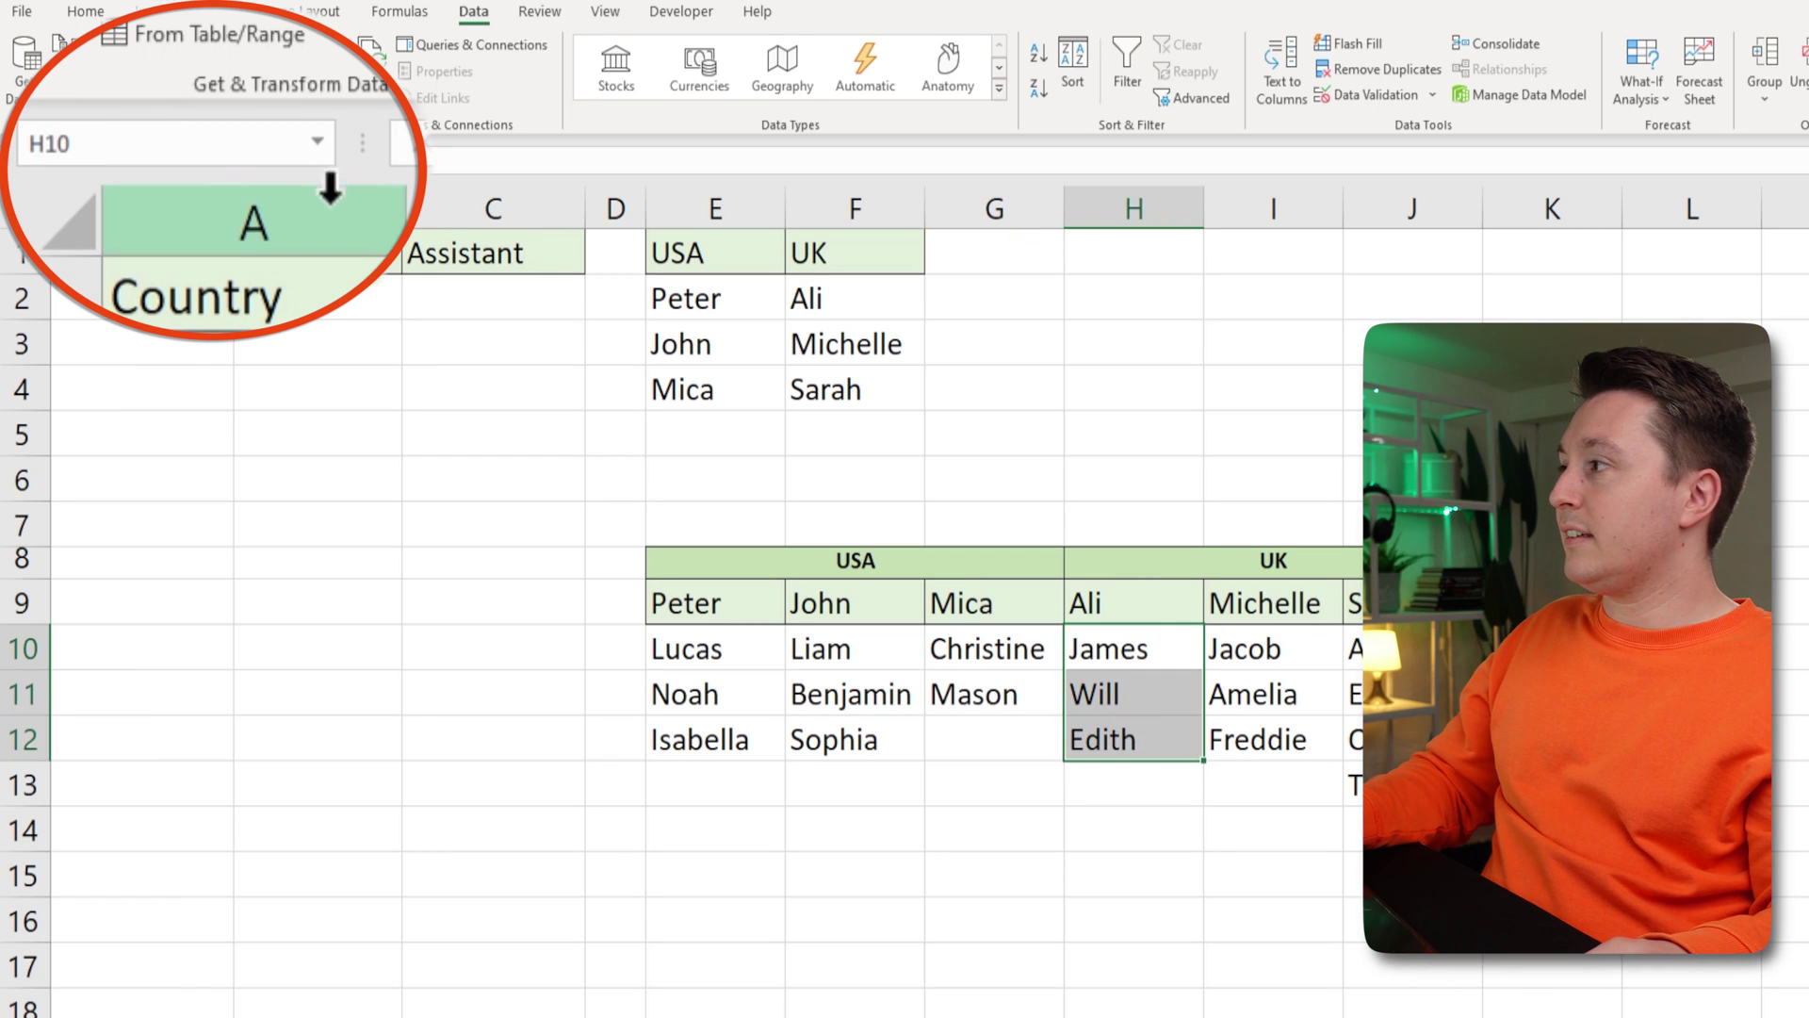
left_click(221, 151)
type("Ali")
key("Return")
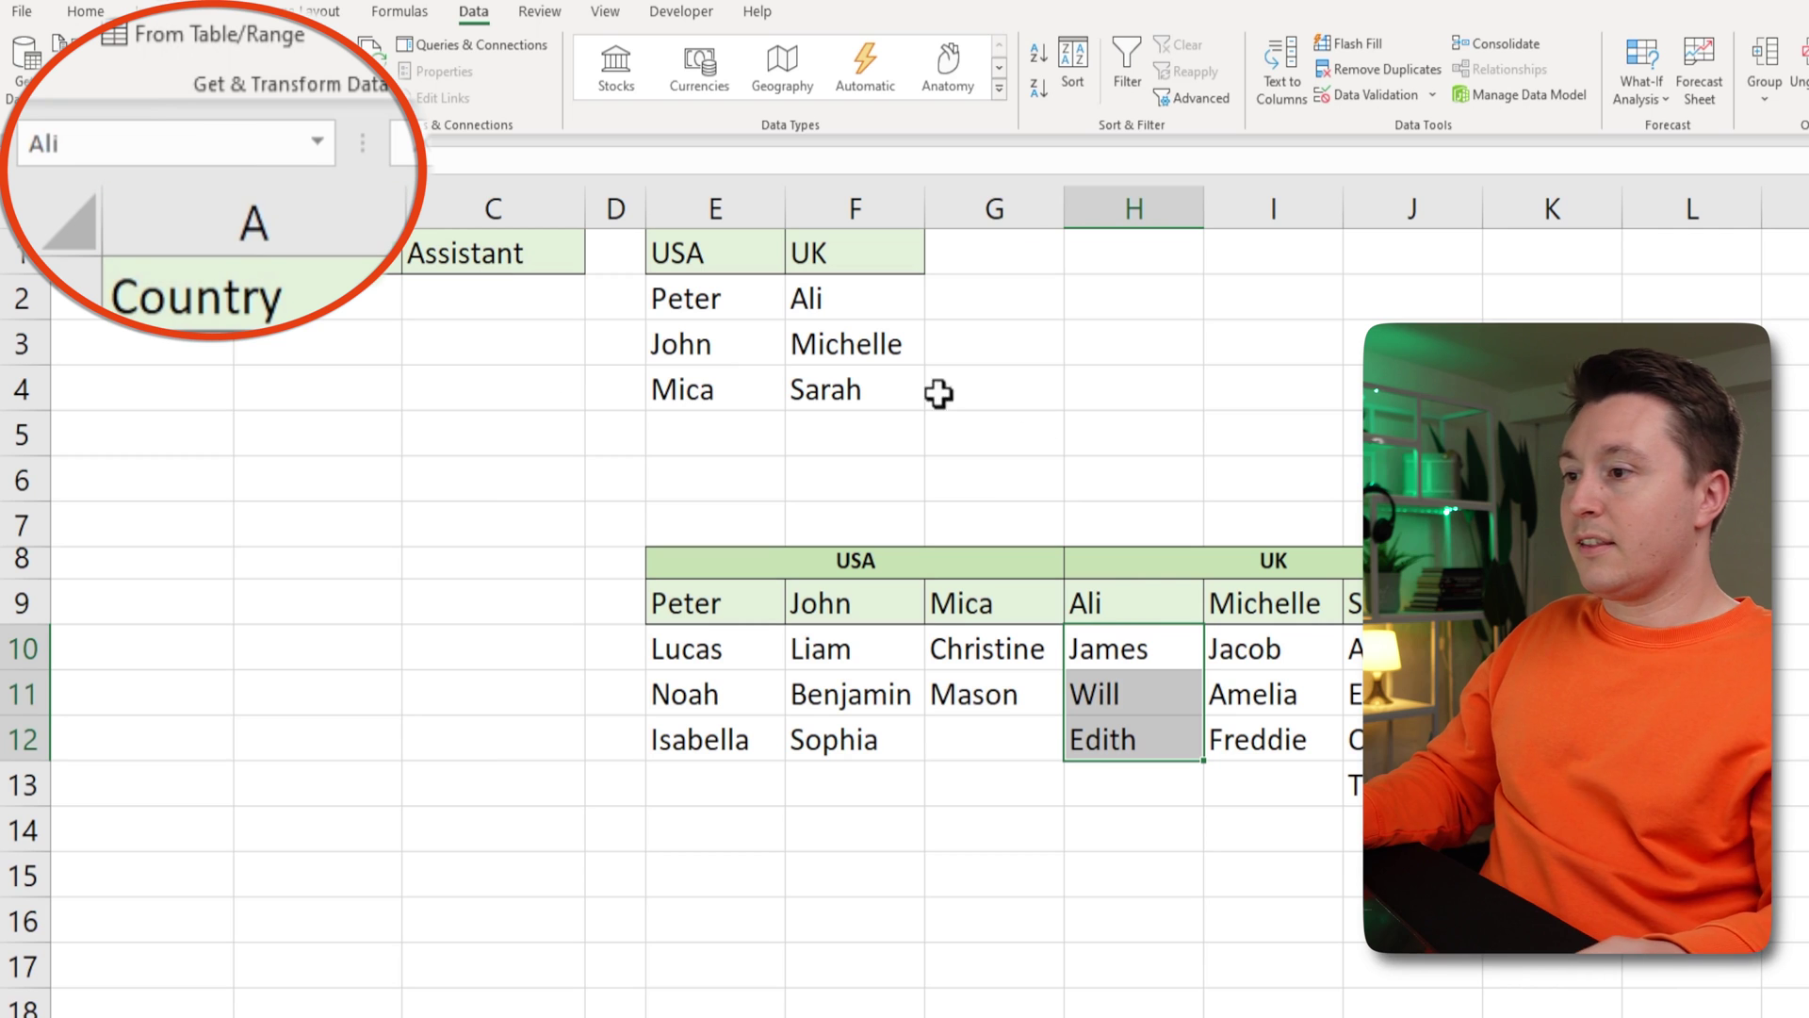
left_click_drag(1272, 650, 1268, 740)
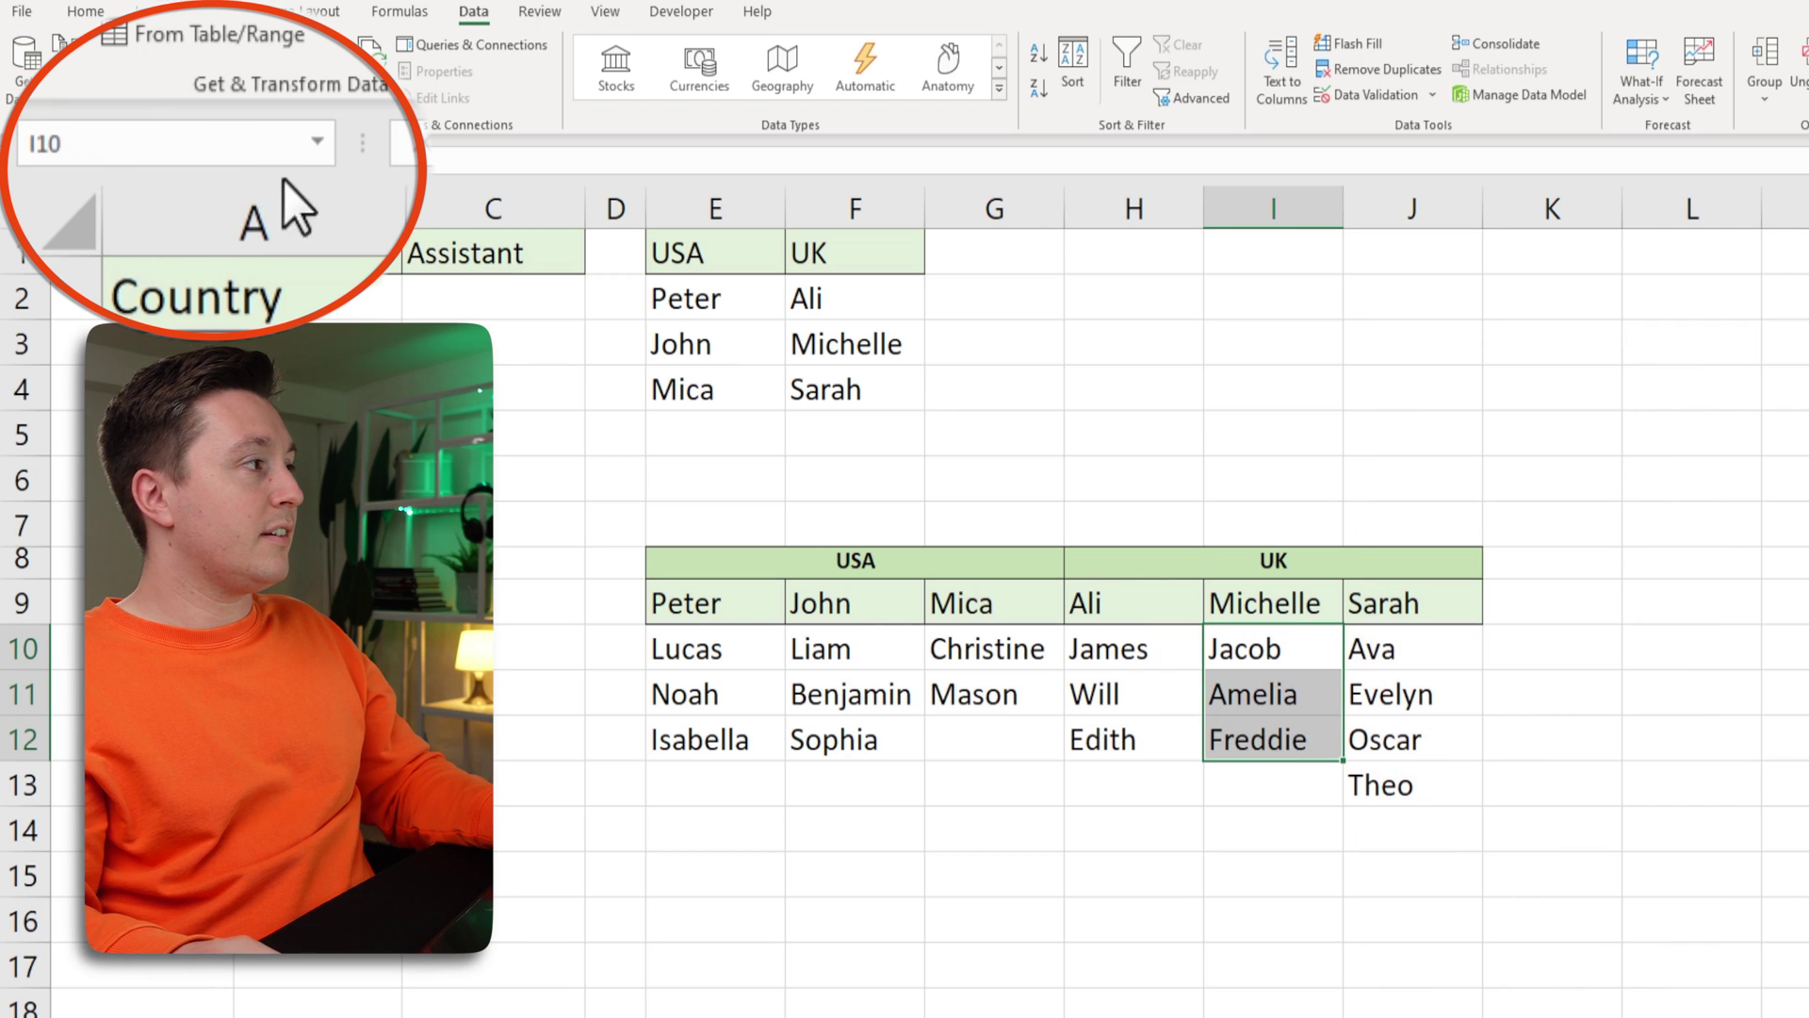
left_click(241, 143)
type("Michel")
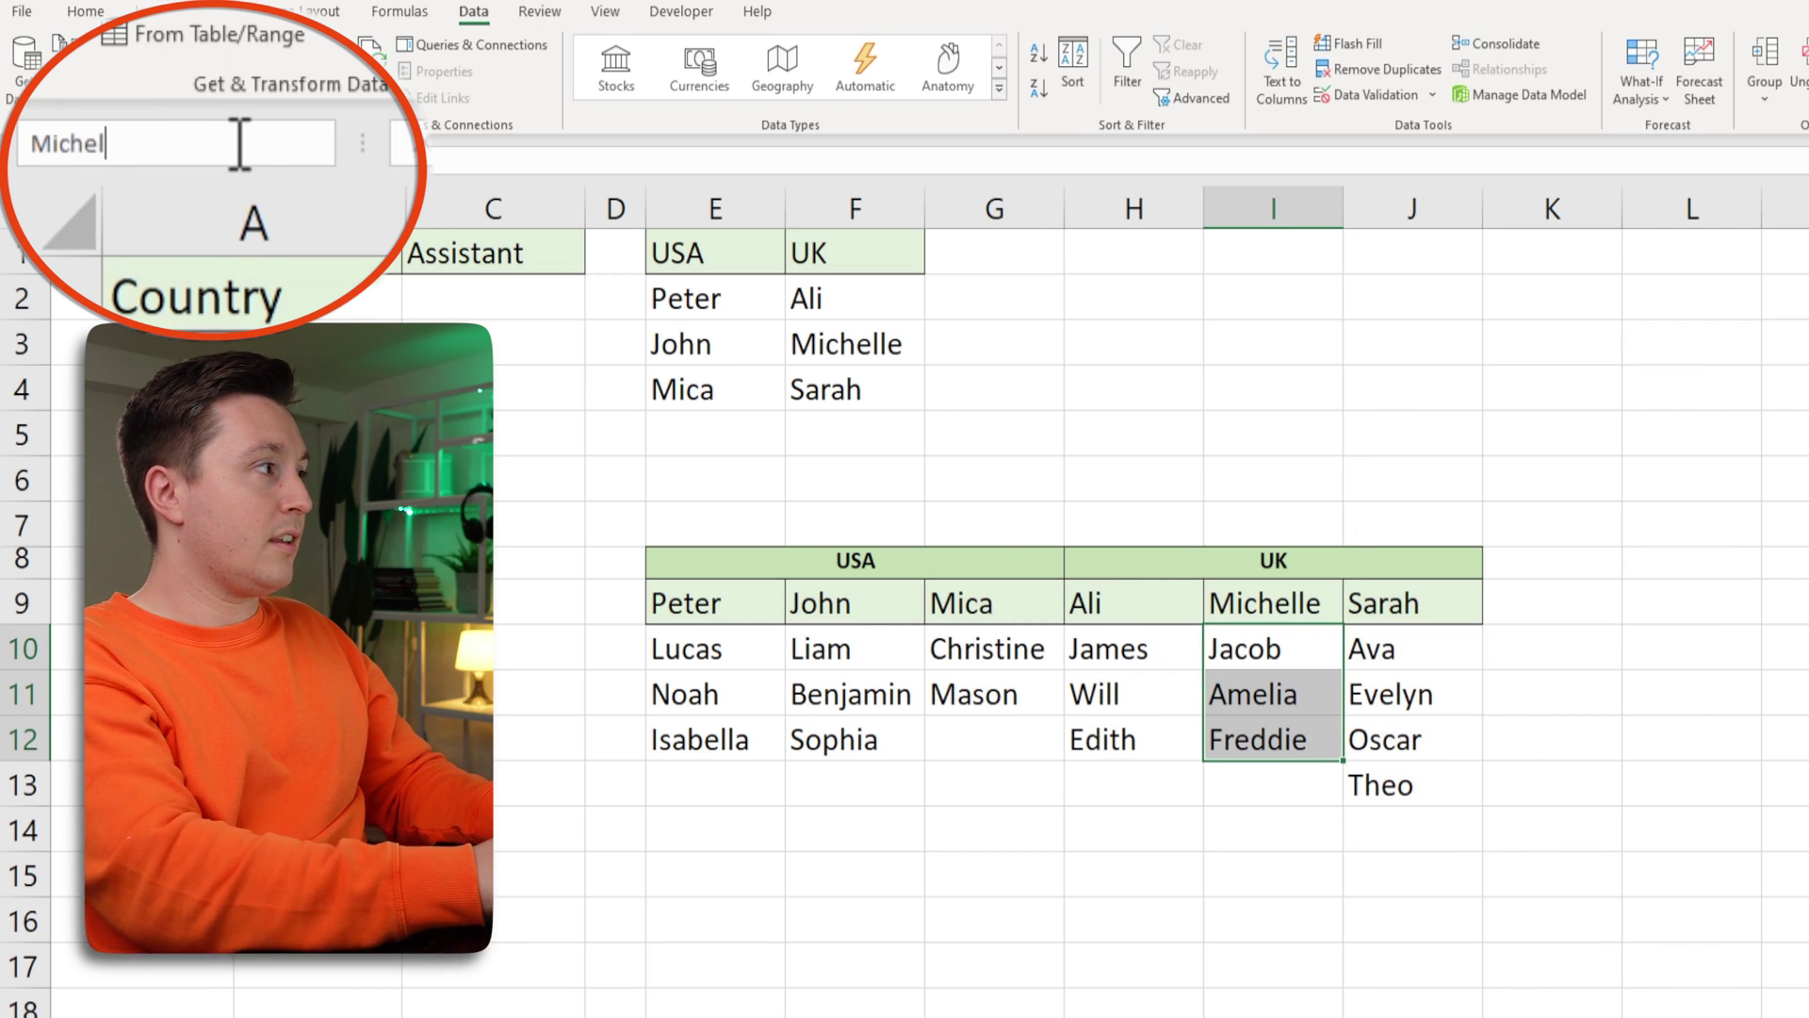
type("le")
key("Return")
left_click_drag(1394, 657, 1393, 784)
left_click(82, 143)
type("Sarah")
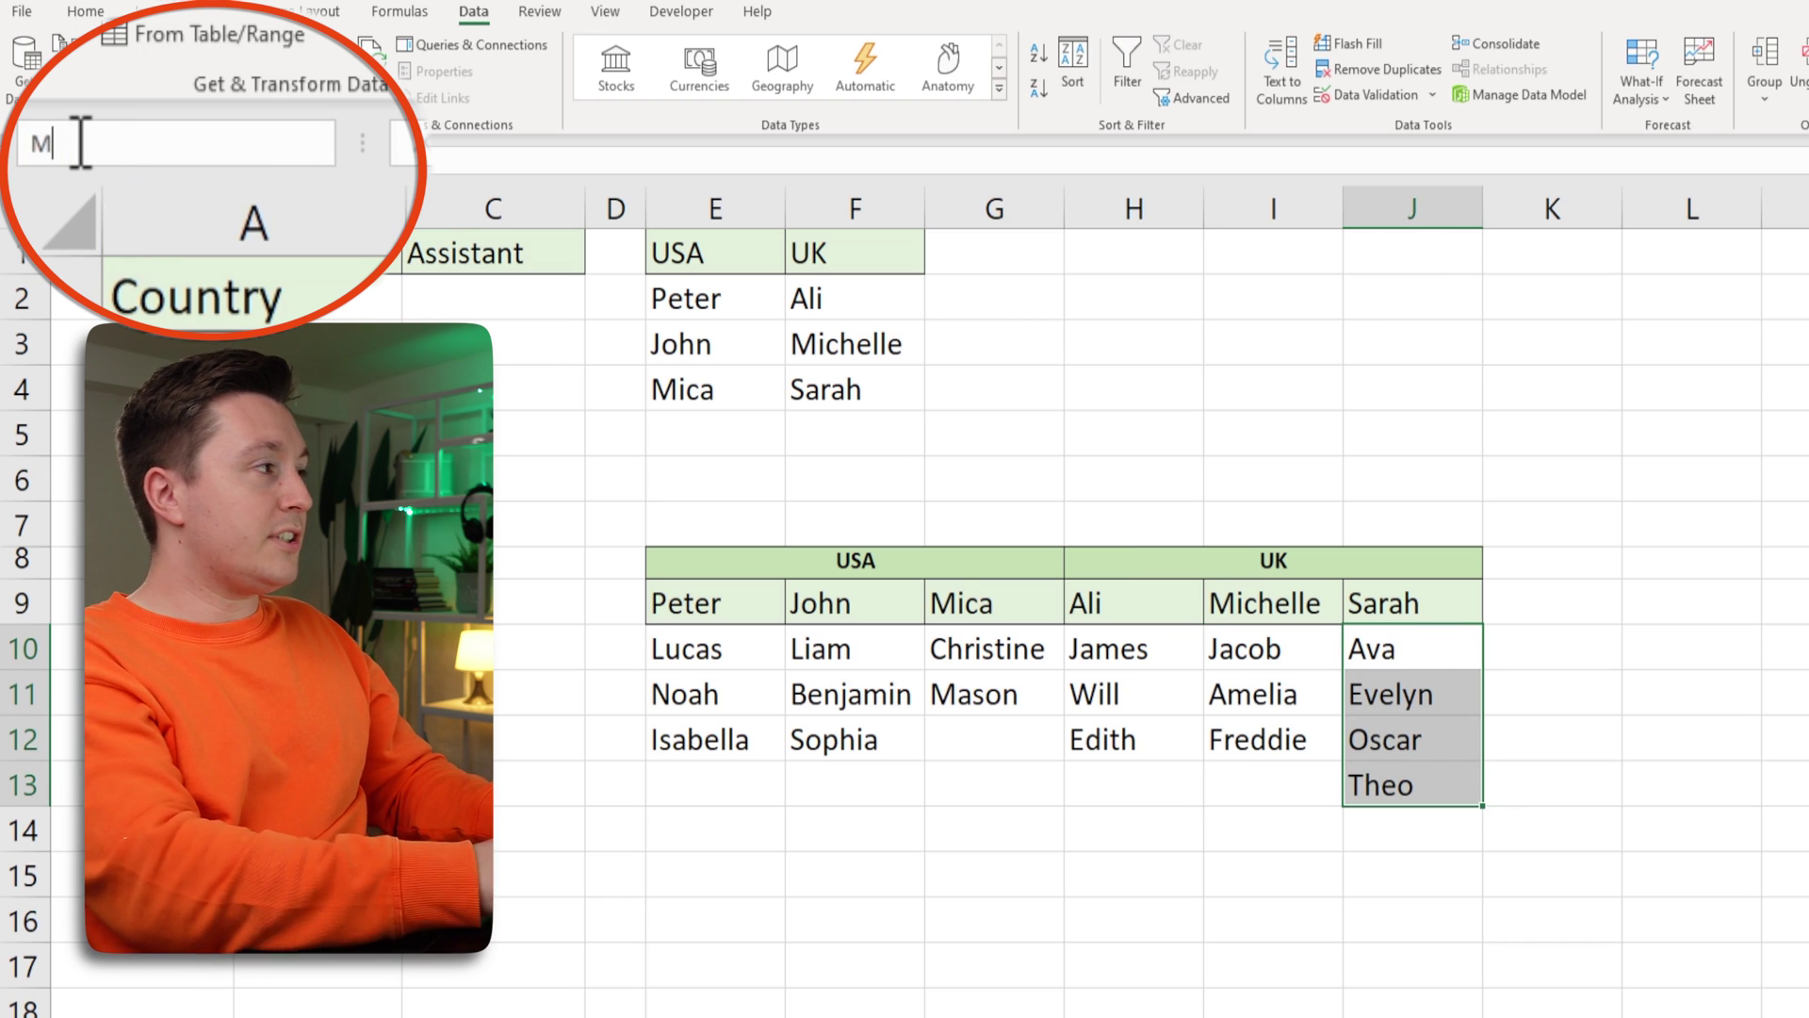
key("Return")
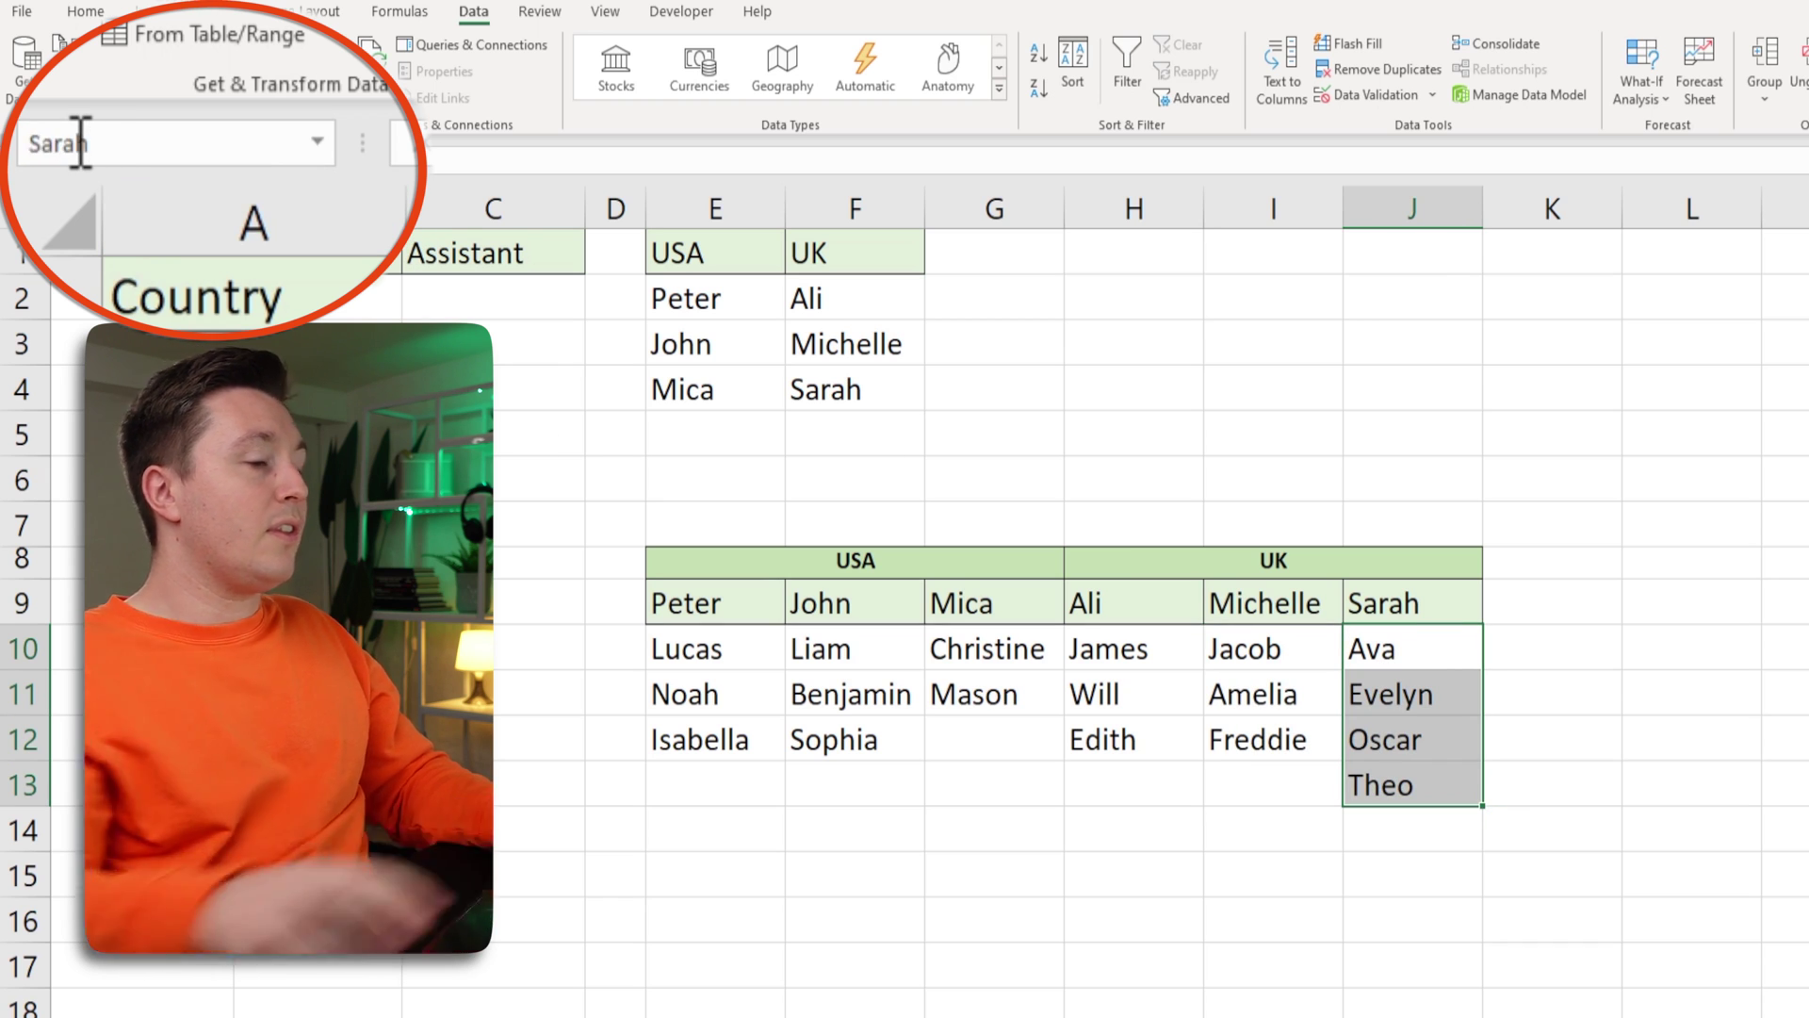
left_click_drag(1369, 660, 1426, 873)
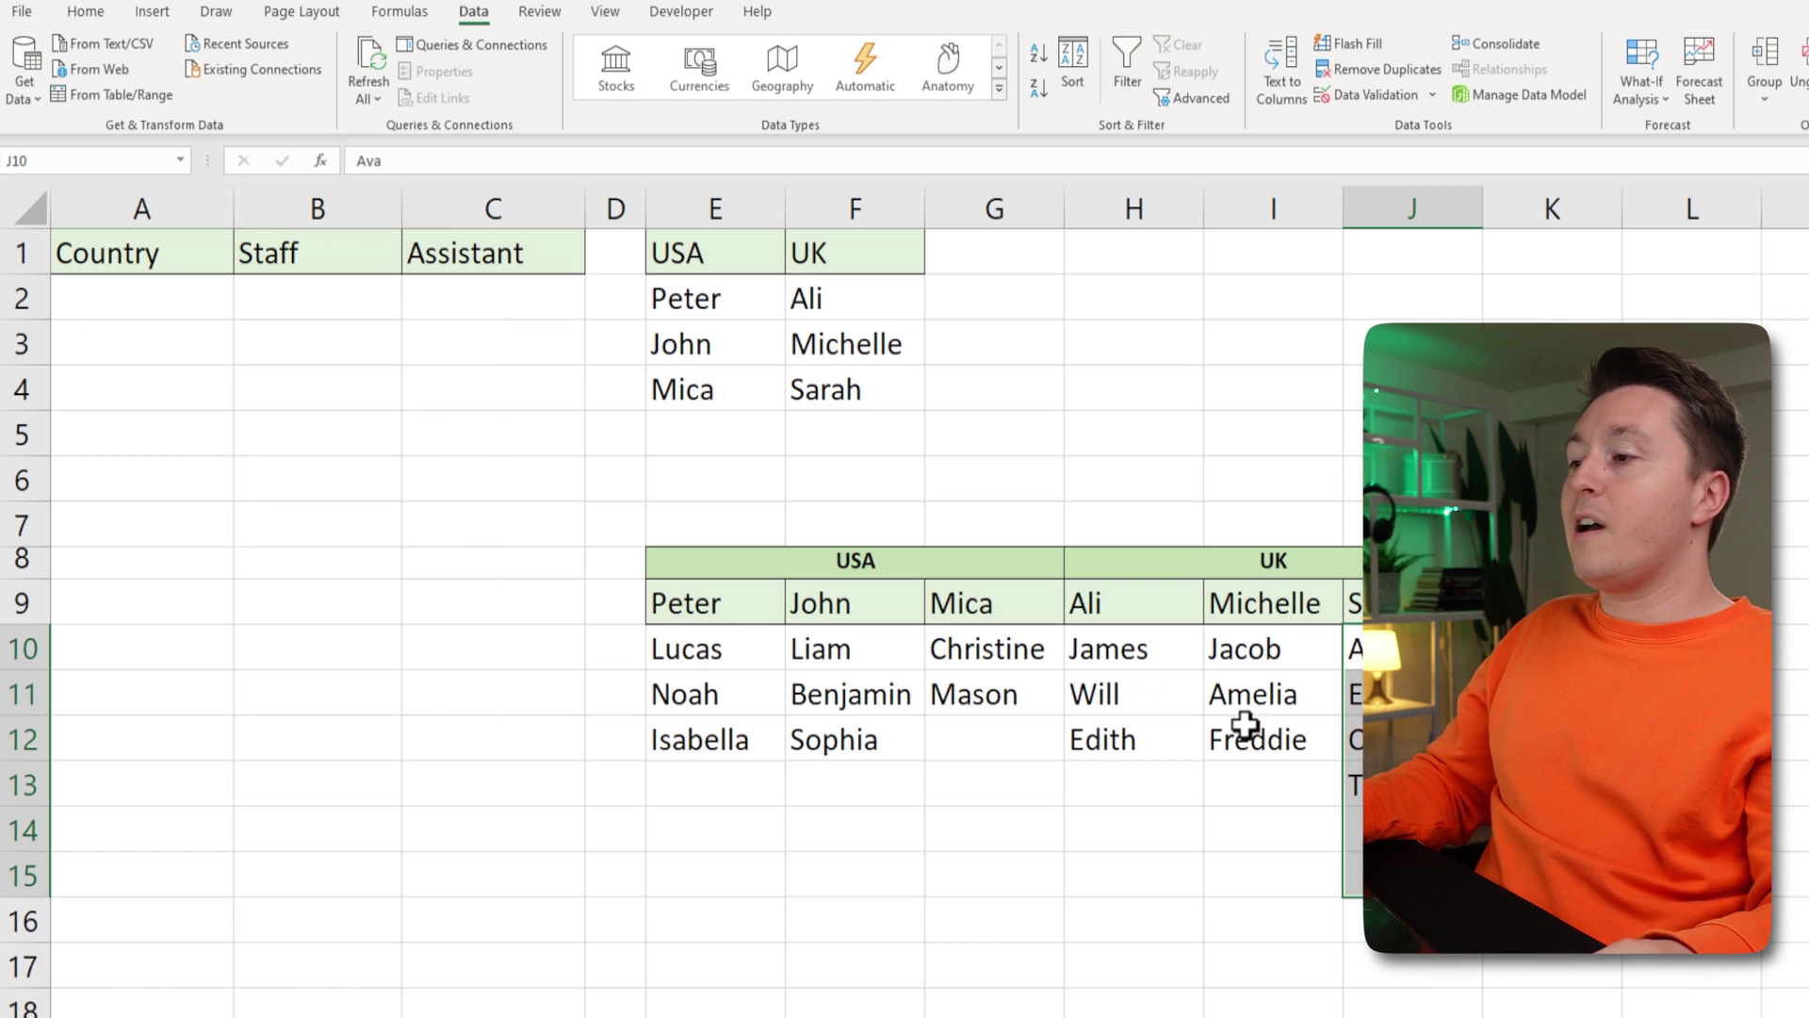
- Pick UK from A2's country drop-down on the 3 levels sheet
left_click(221, 289)
left_click(239, 309)
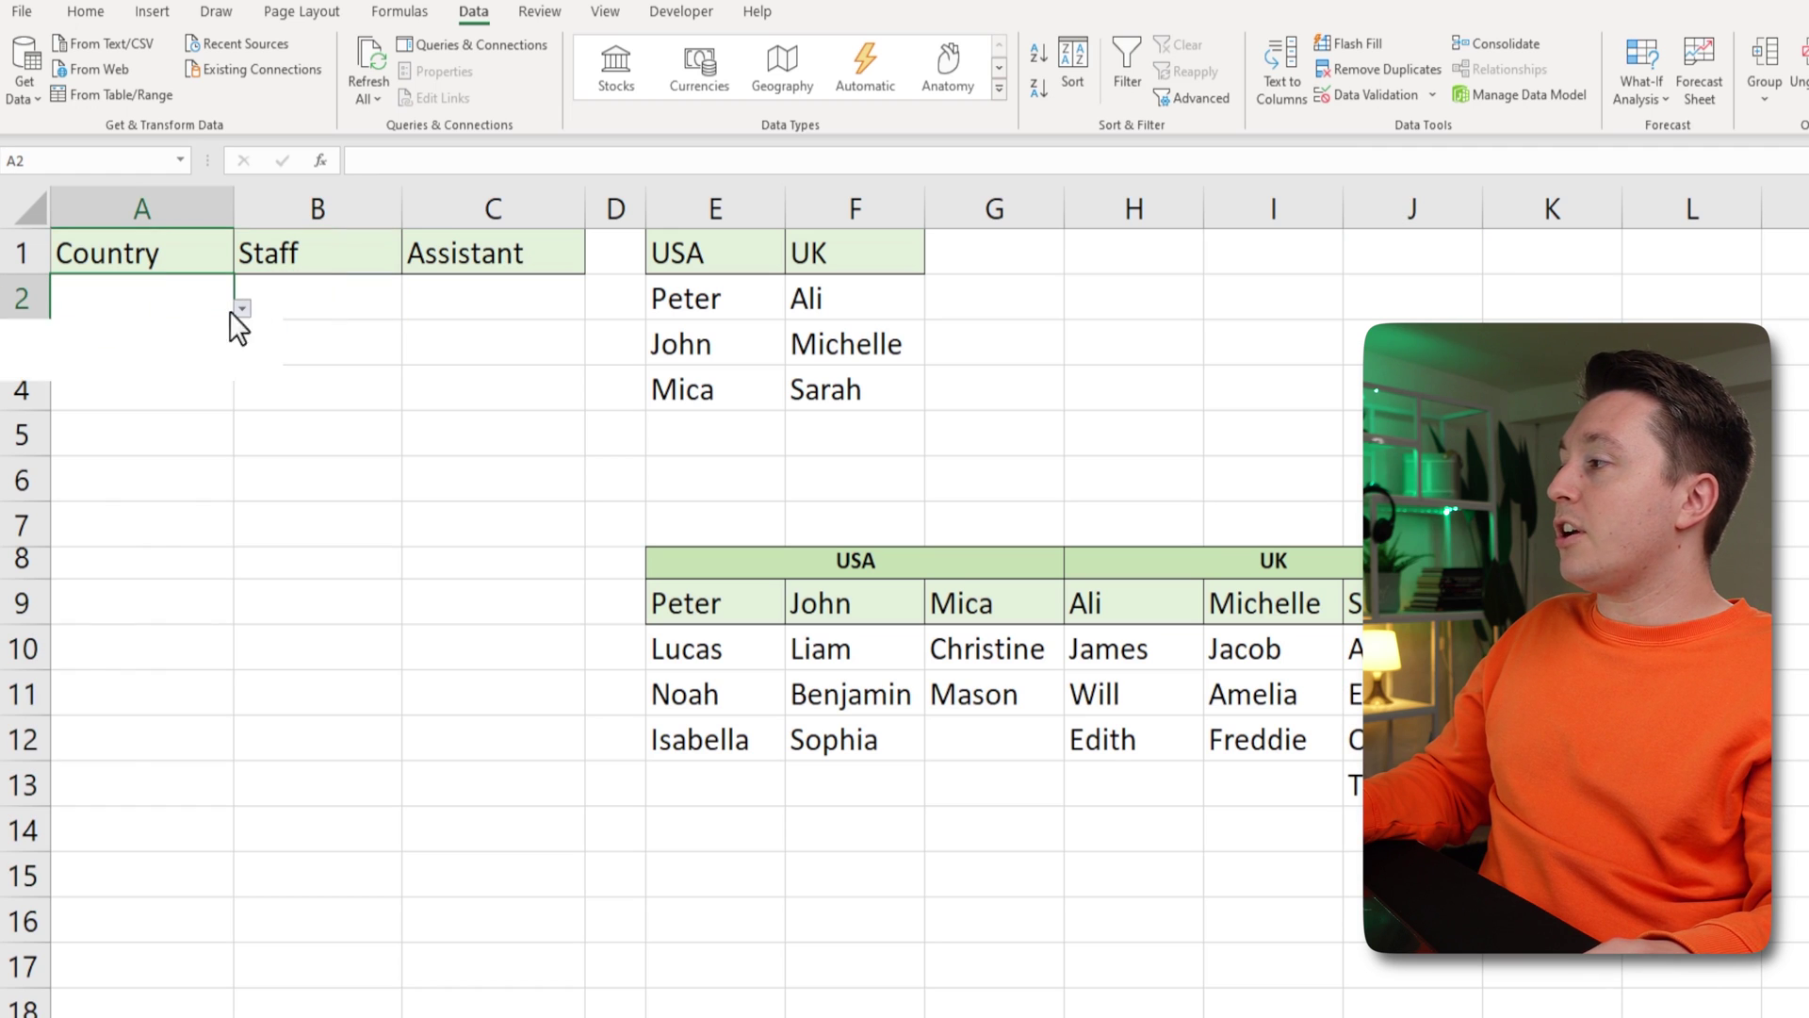
left_click(133, 370)
left_click(327, 289)
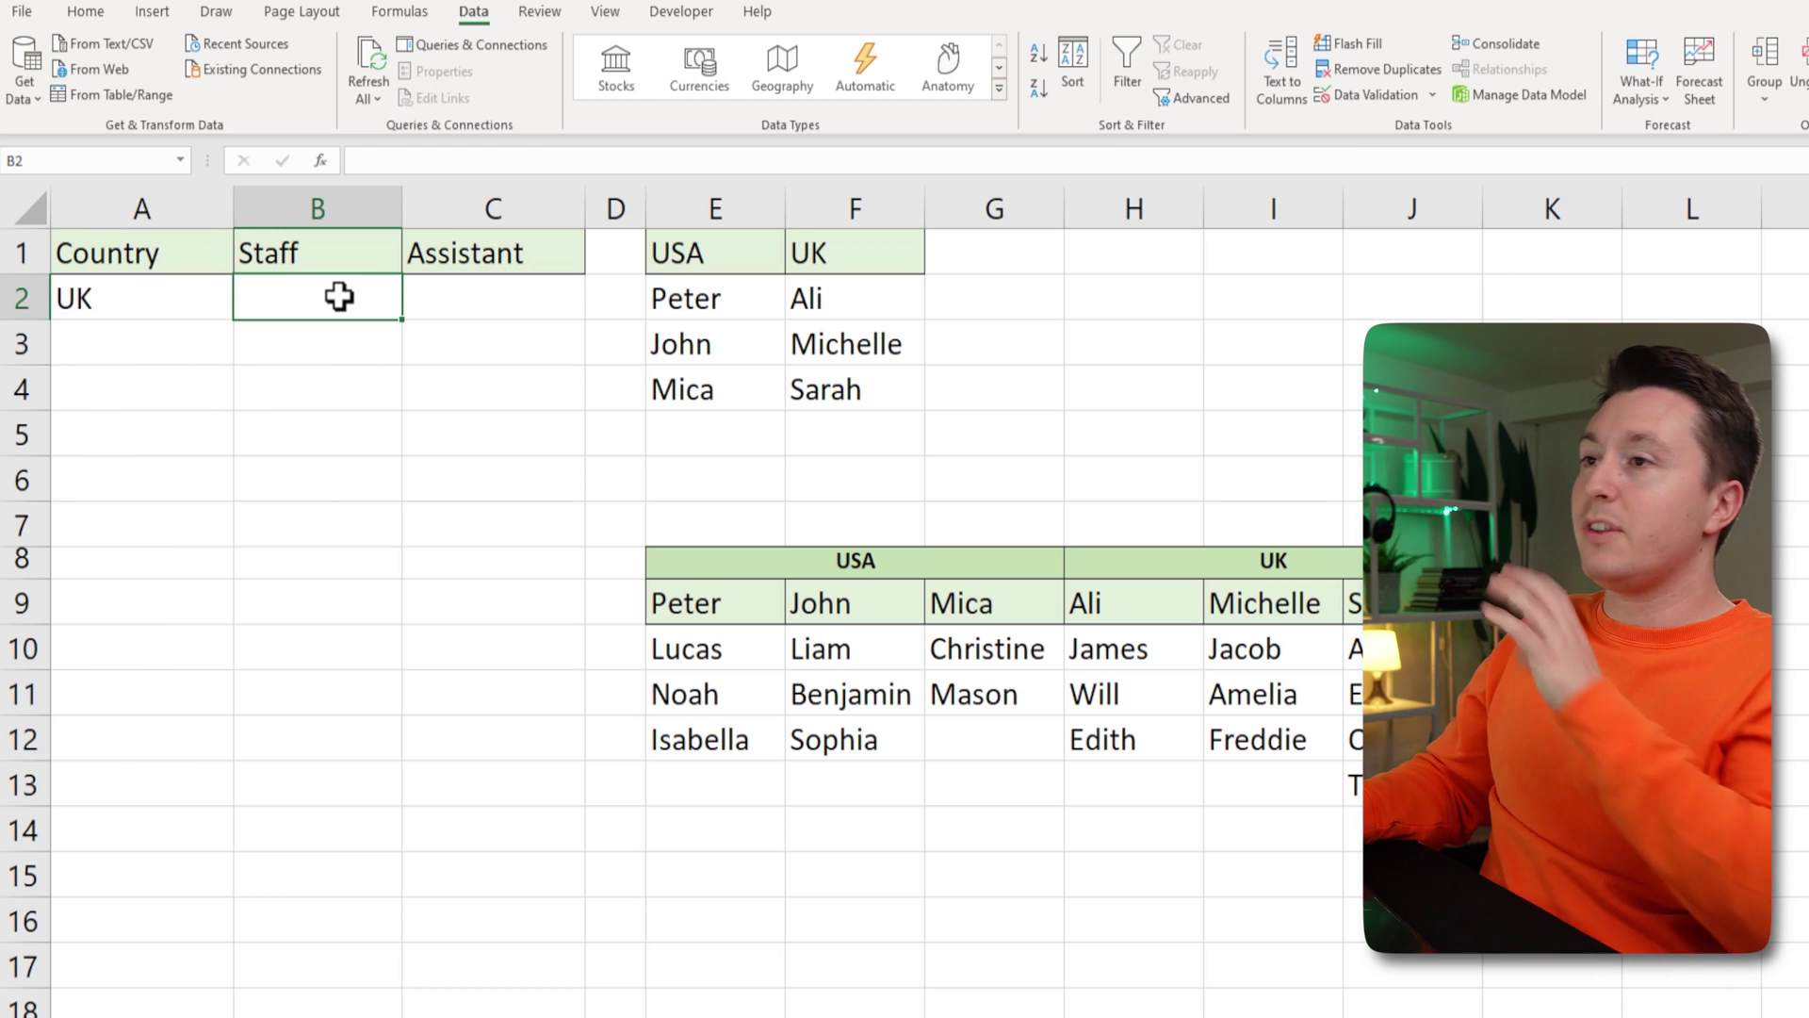
- Give the Staff cells B2:B12 list validation with source =INDIRECT($A2)
left_click_drag(338, 297, 349, 739)
left_click(1367, 94)
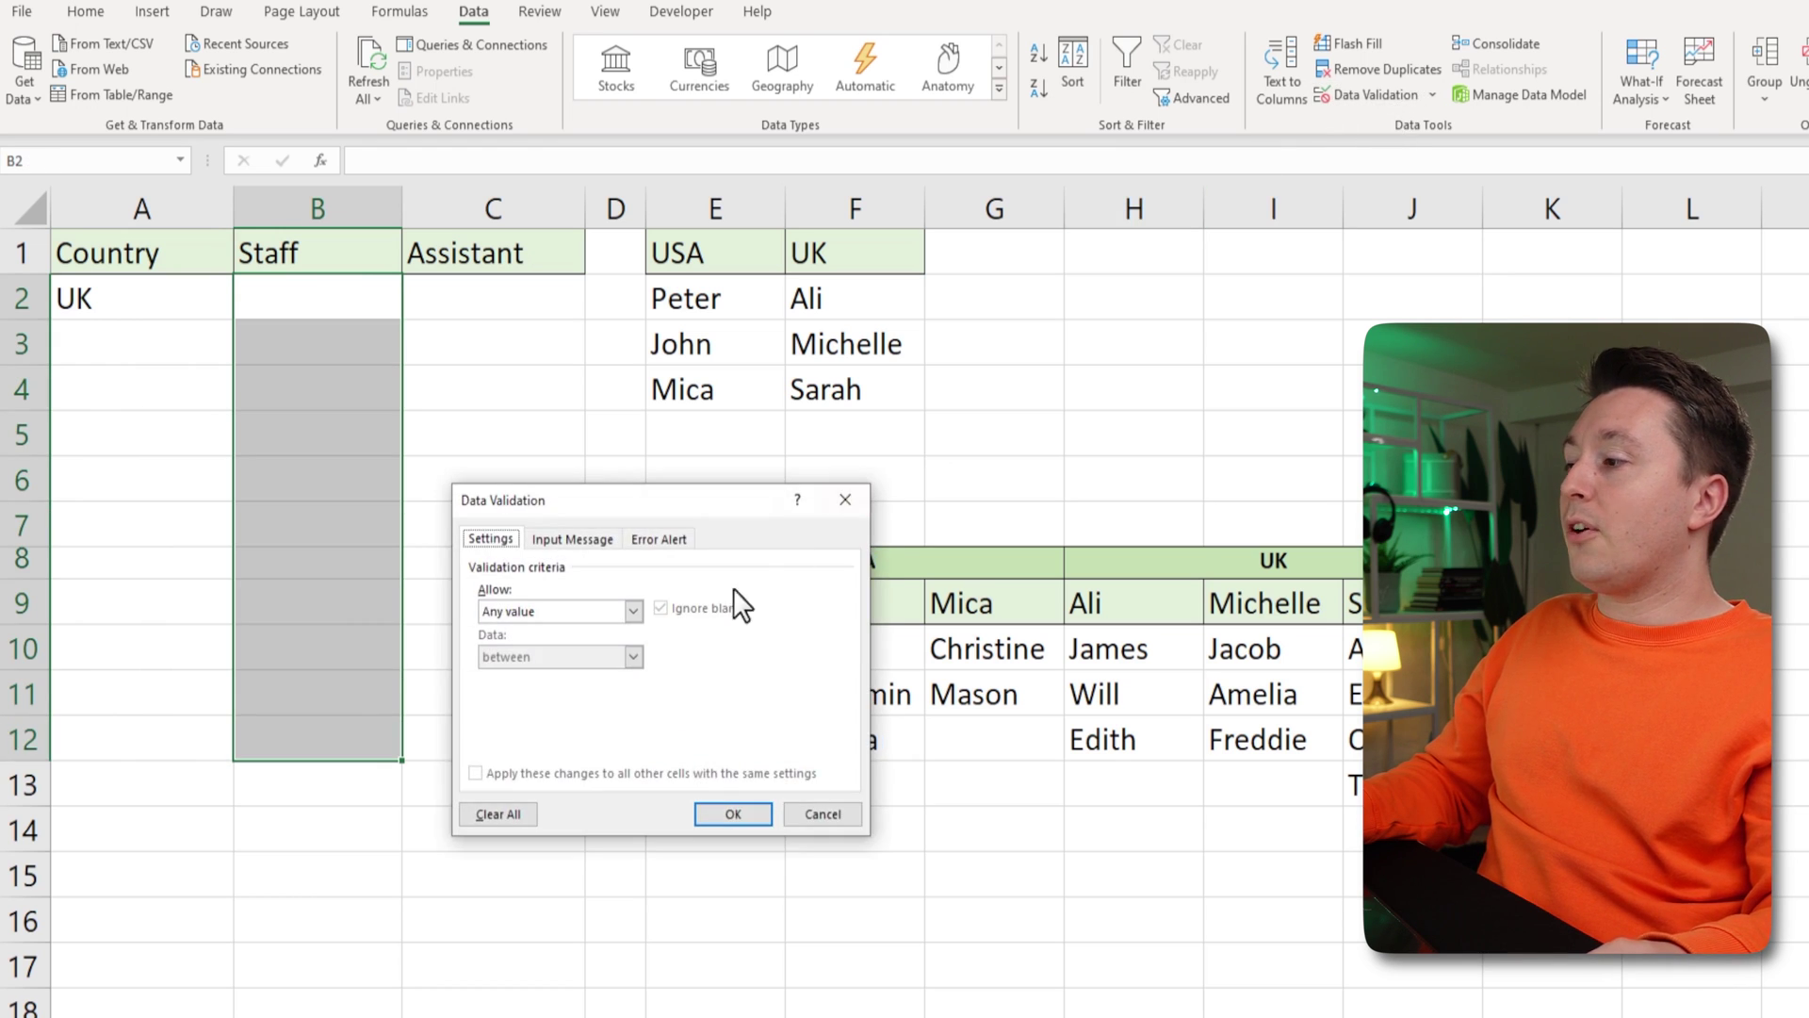
left_click(563, 614)
left_click(498, 678)
left_click(529, 701)
type("=")
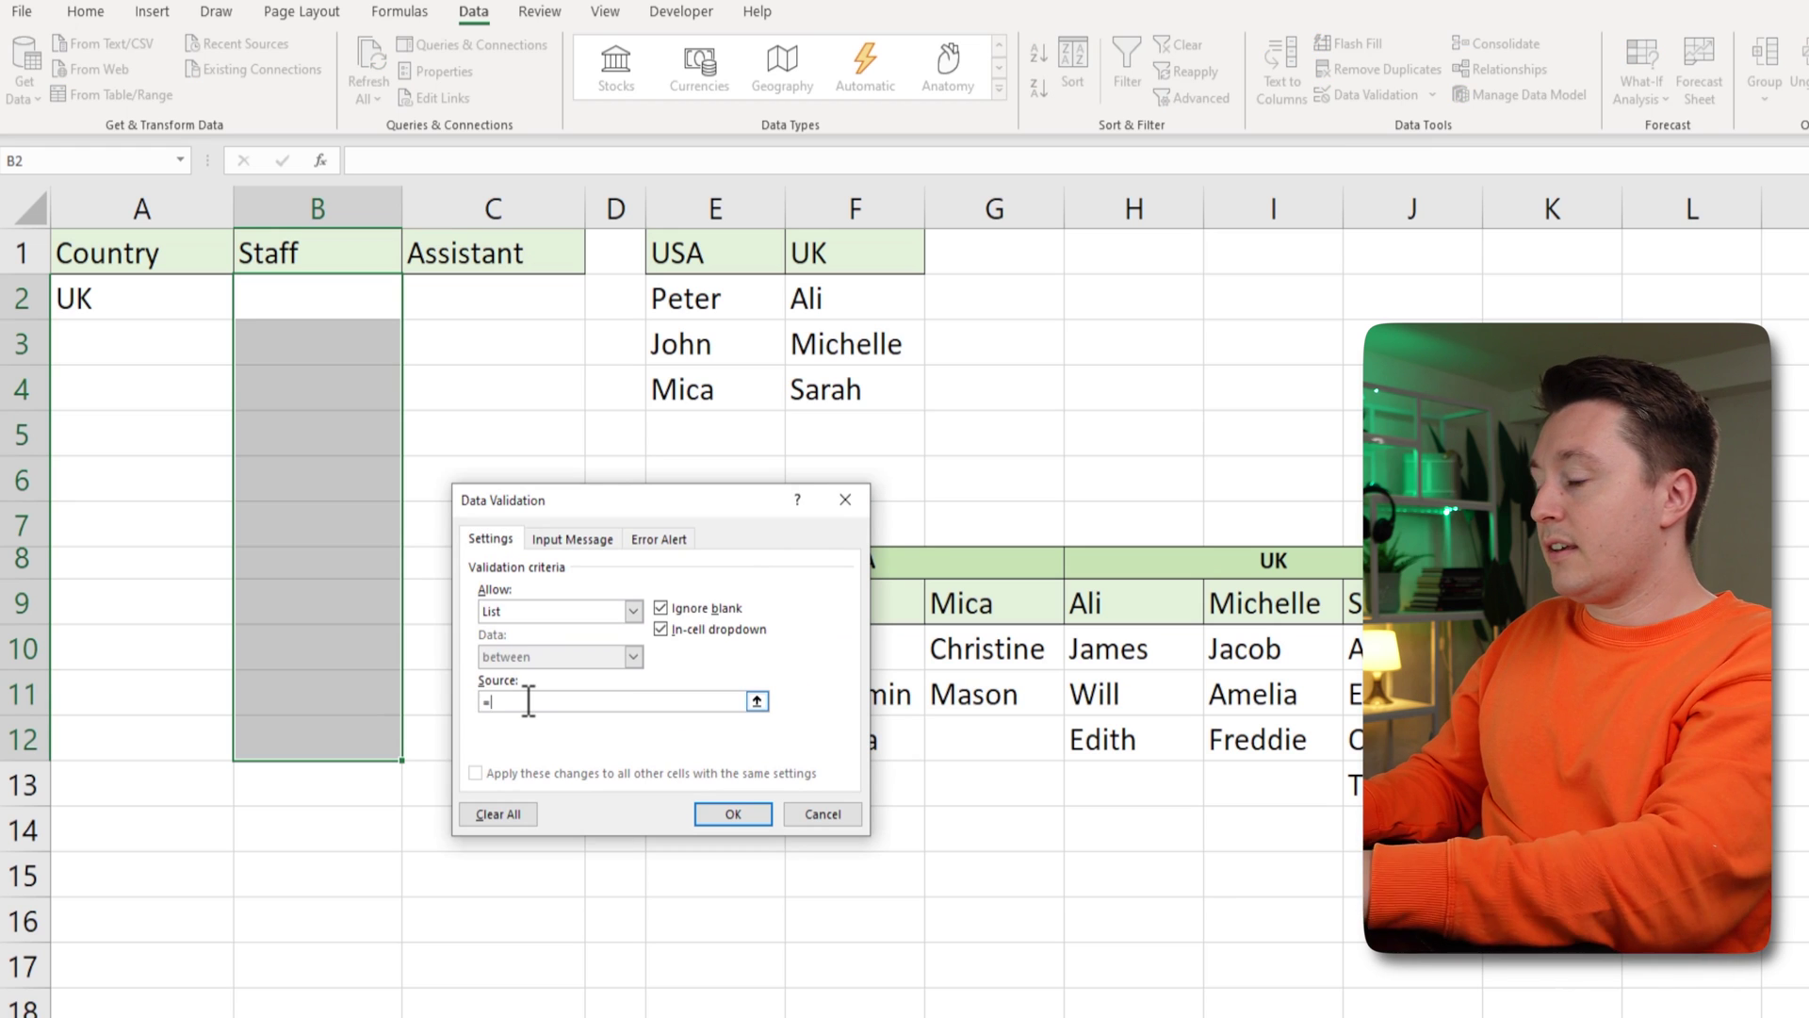
type("INDIRECT(")
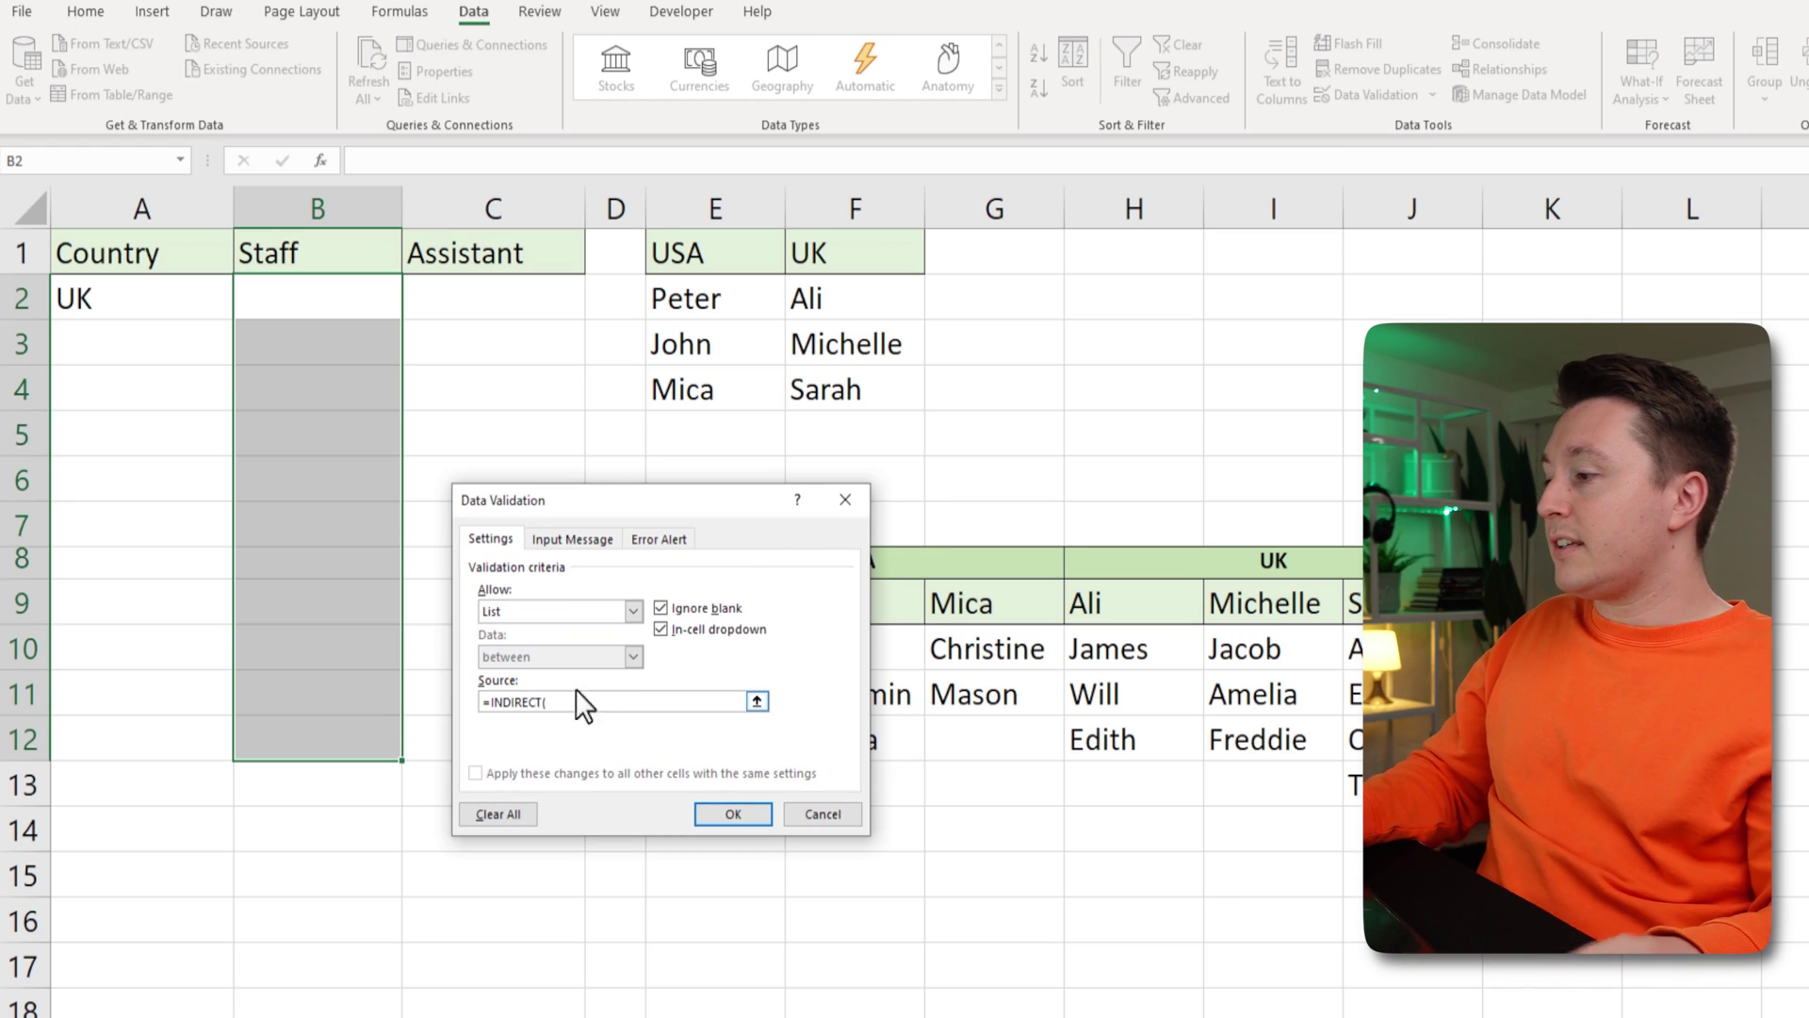
left_click_drag(170, 299, 121, 281)
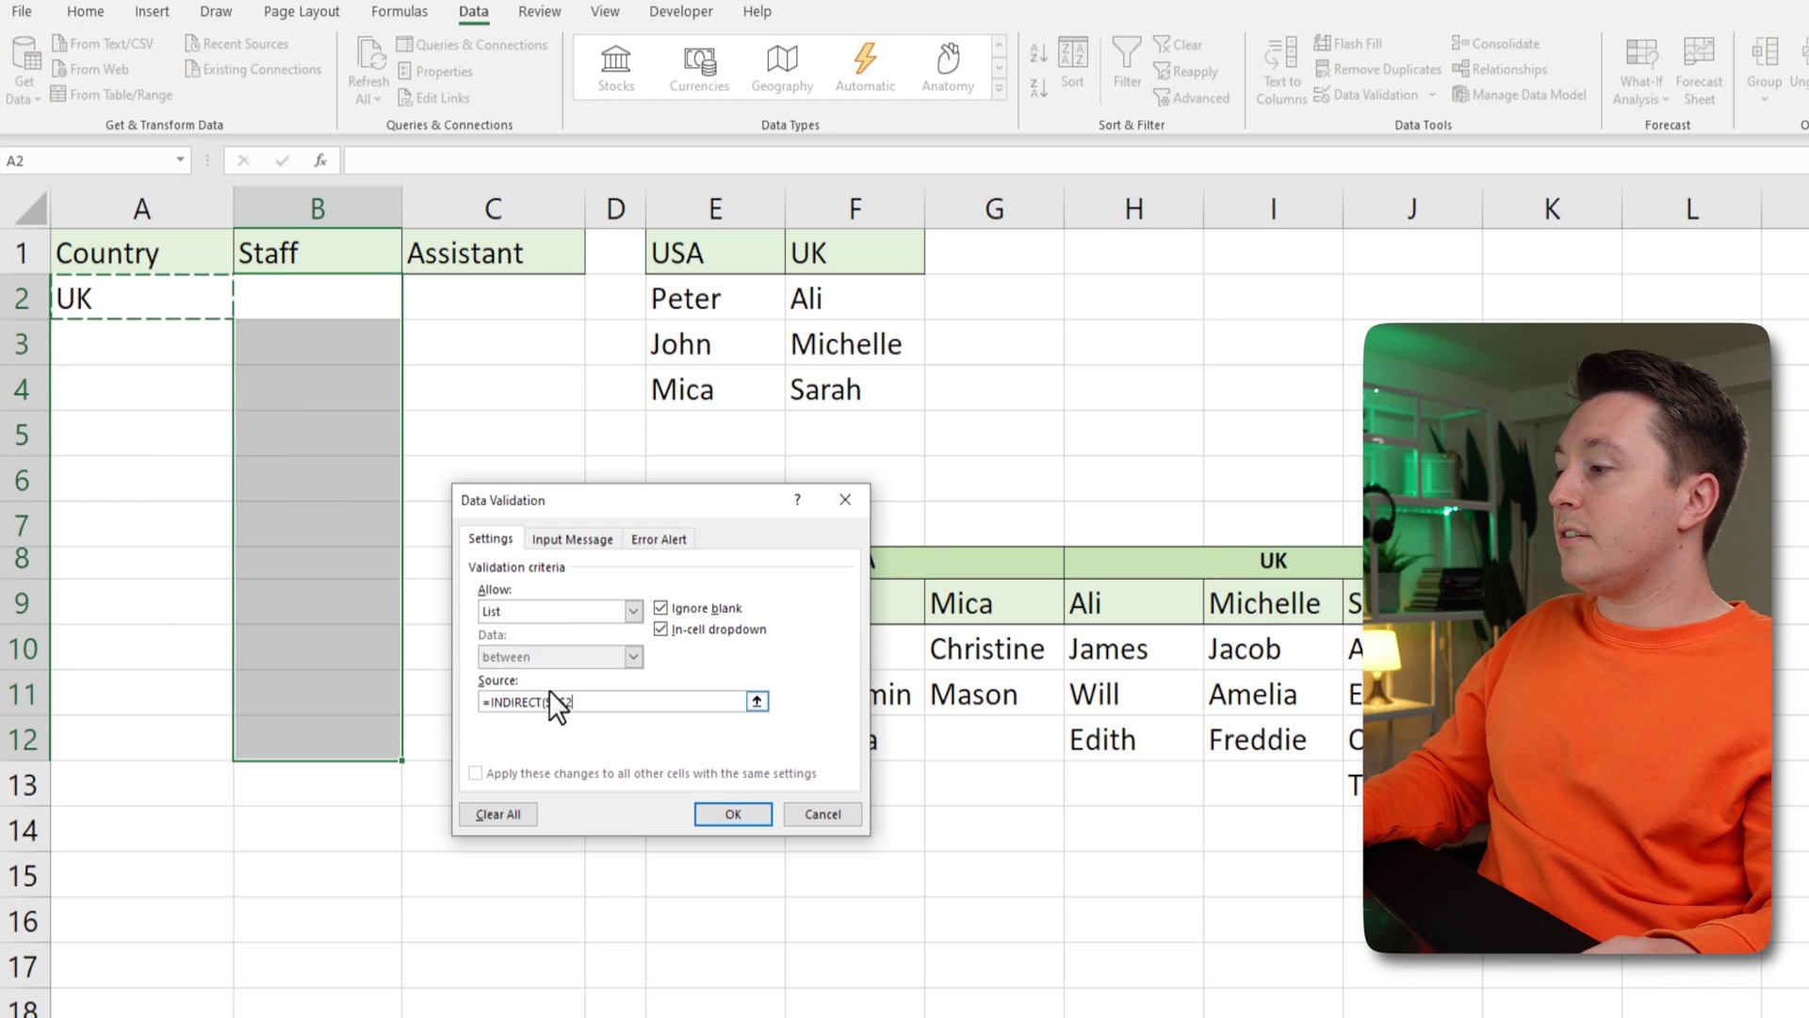
key("BackSpace")
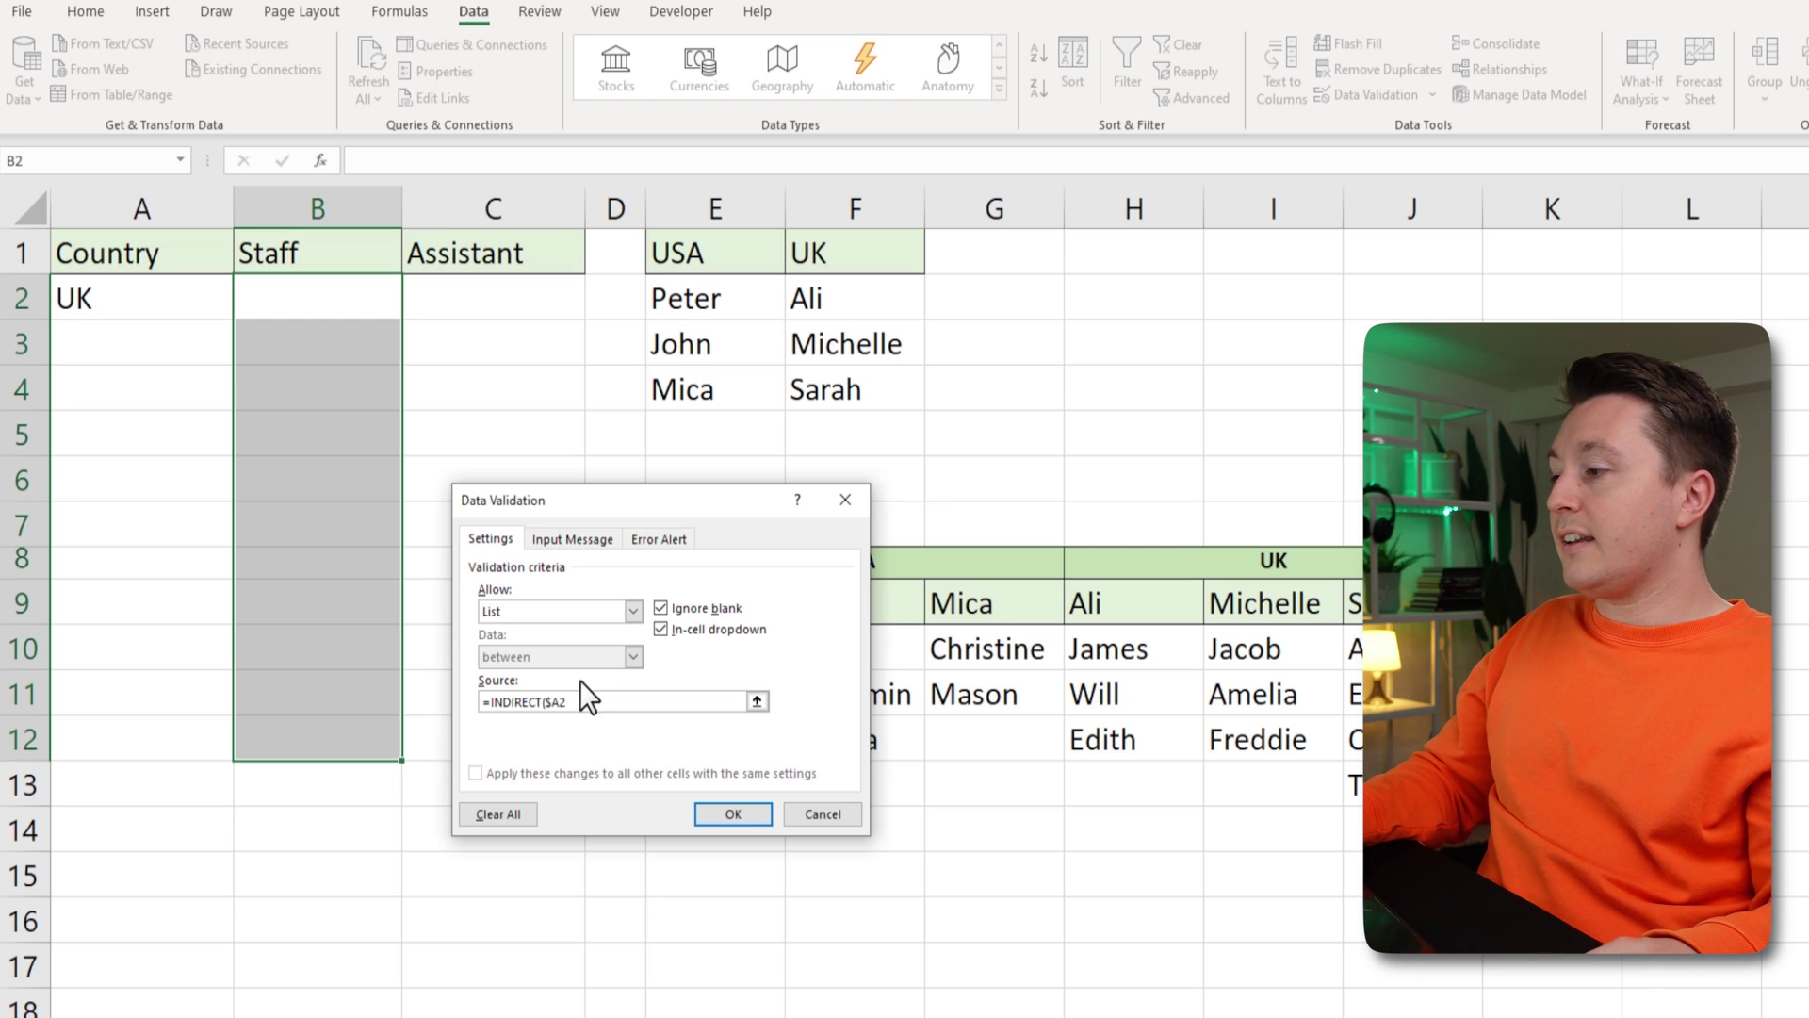
left_click(597, 702)
type(")")
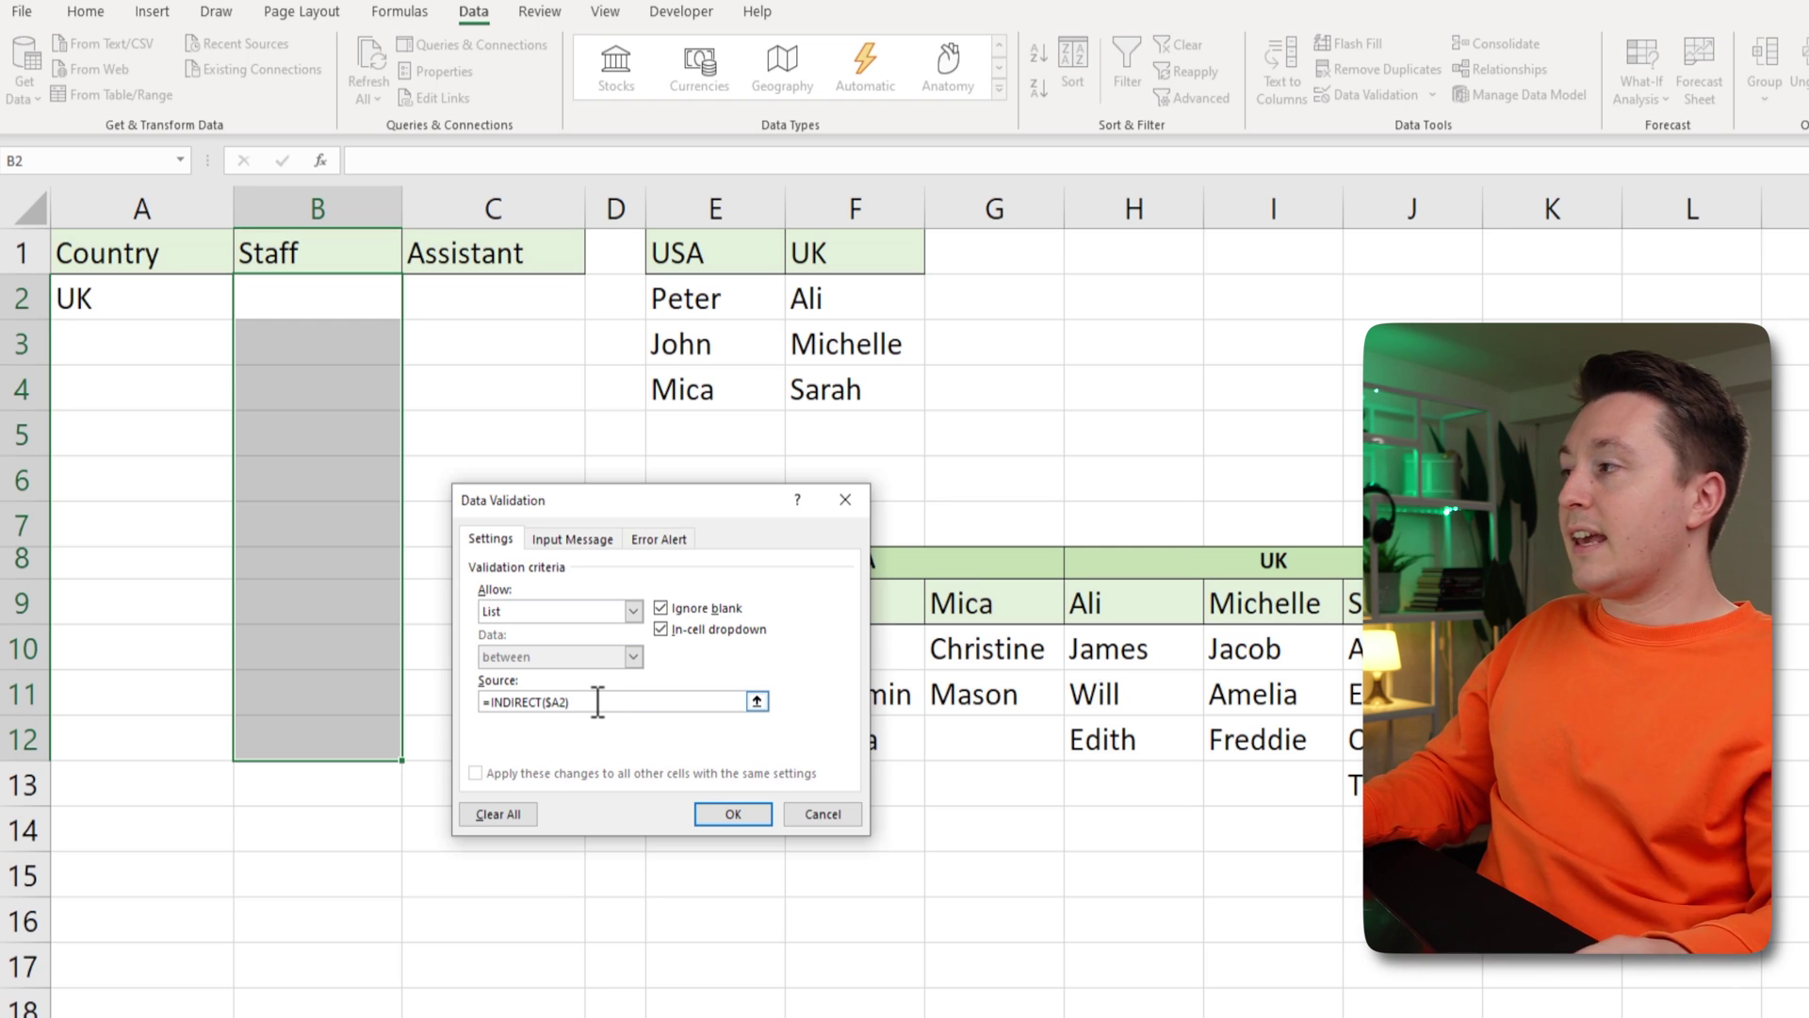
left_click(726, 817)
- Pick Michelle from B2's UK-only staff list
left_click(364, 348)
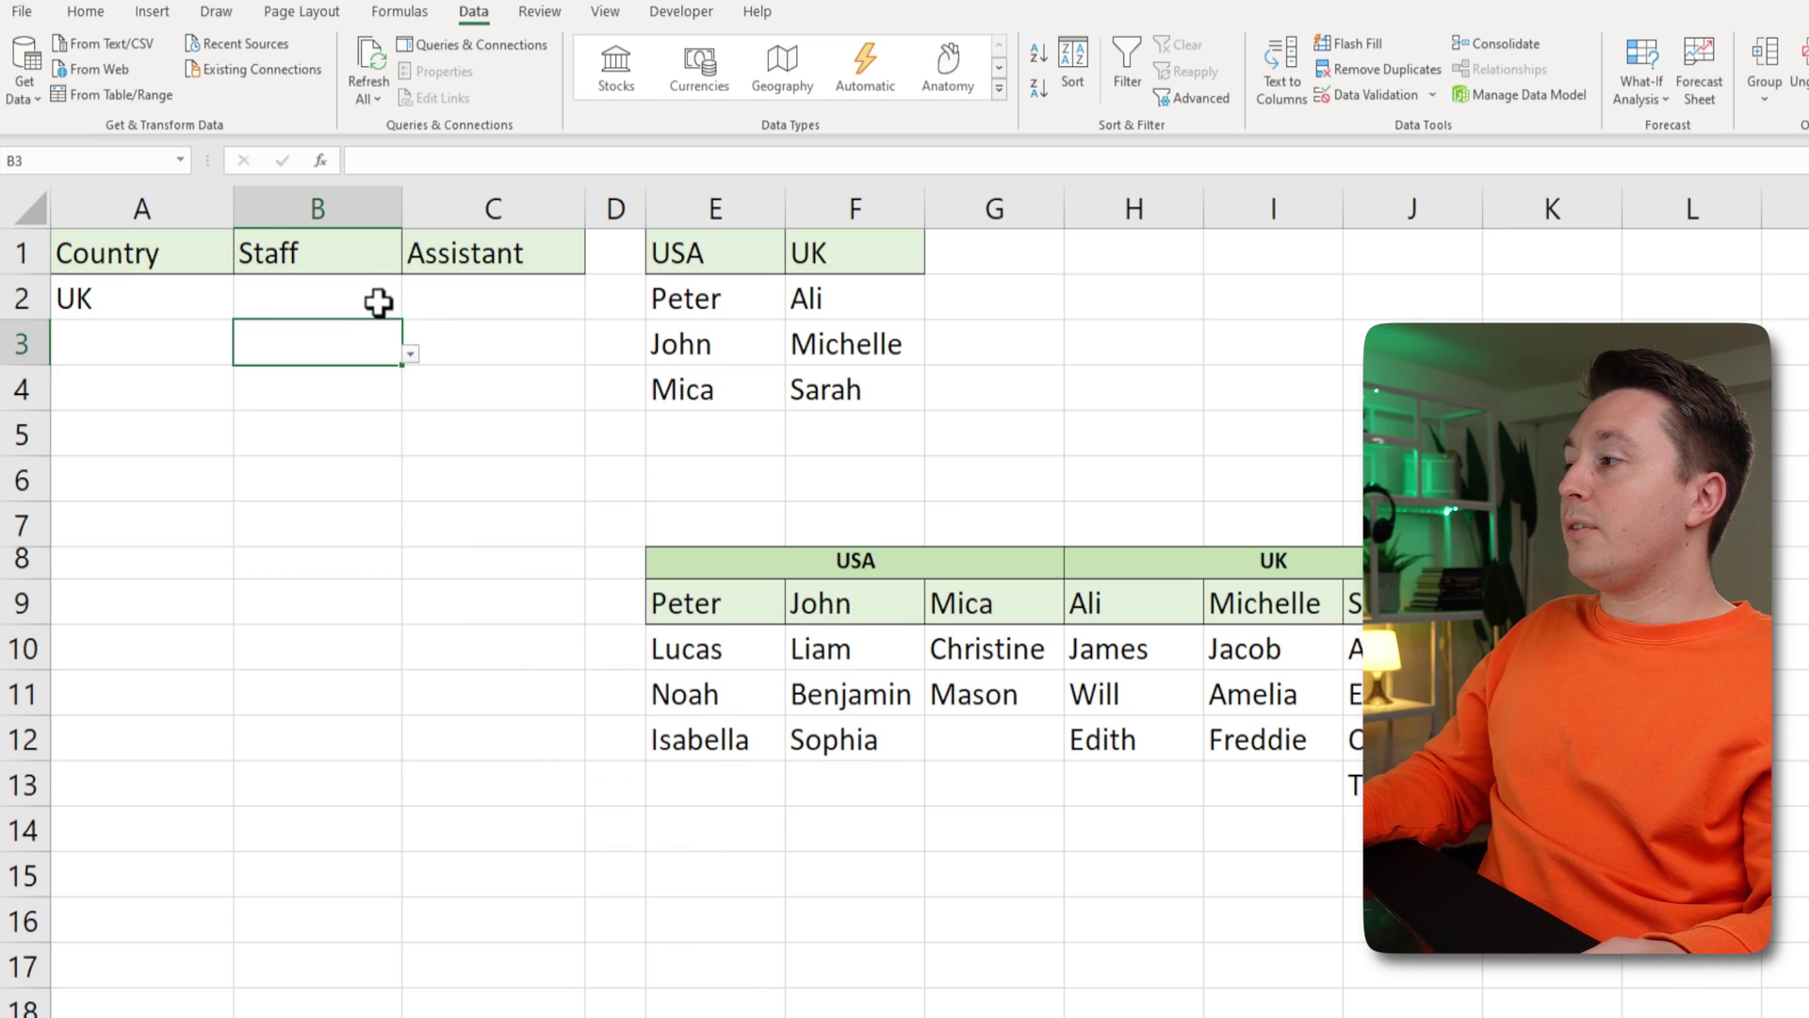
left_click(376, 301)
left_click(412, 309)
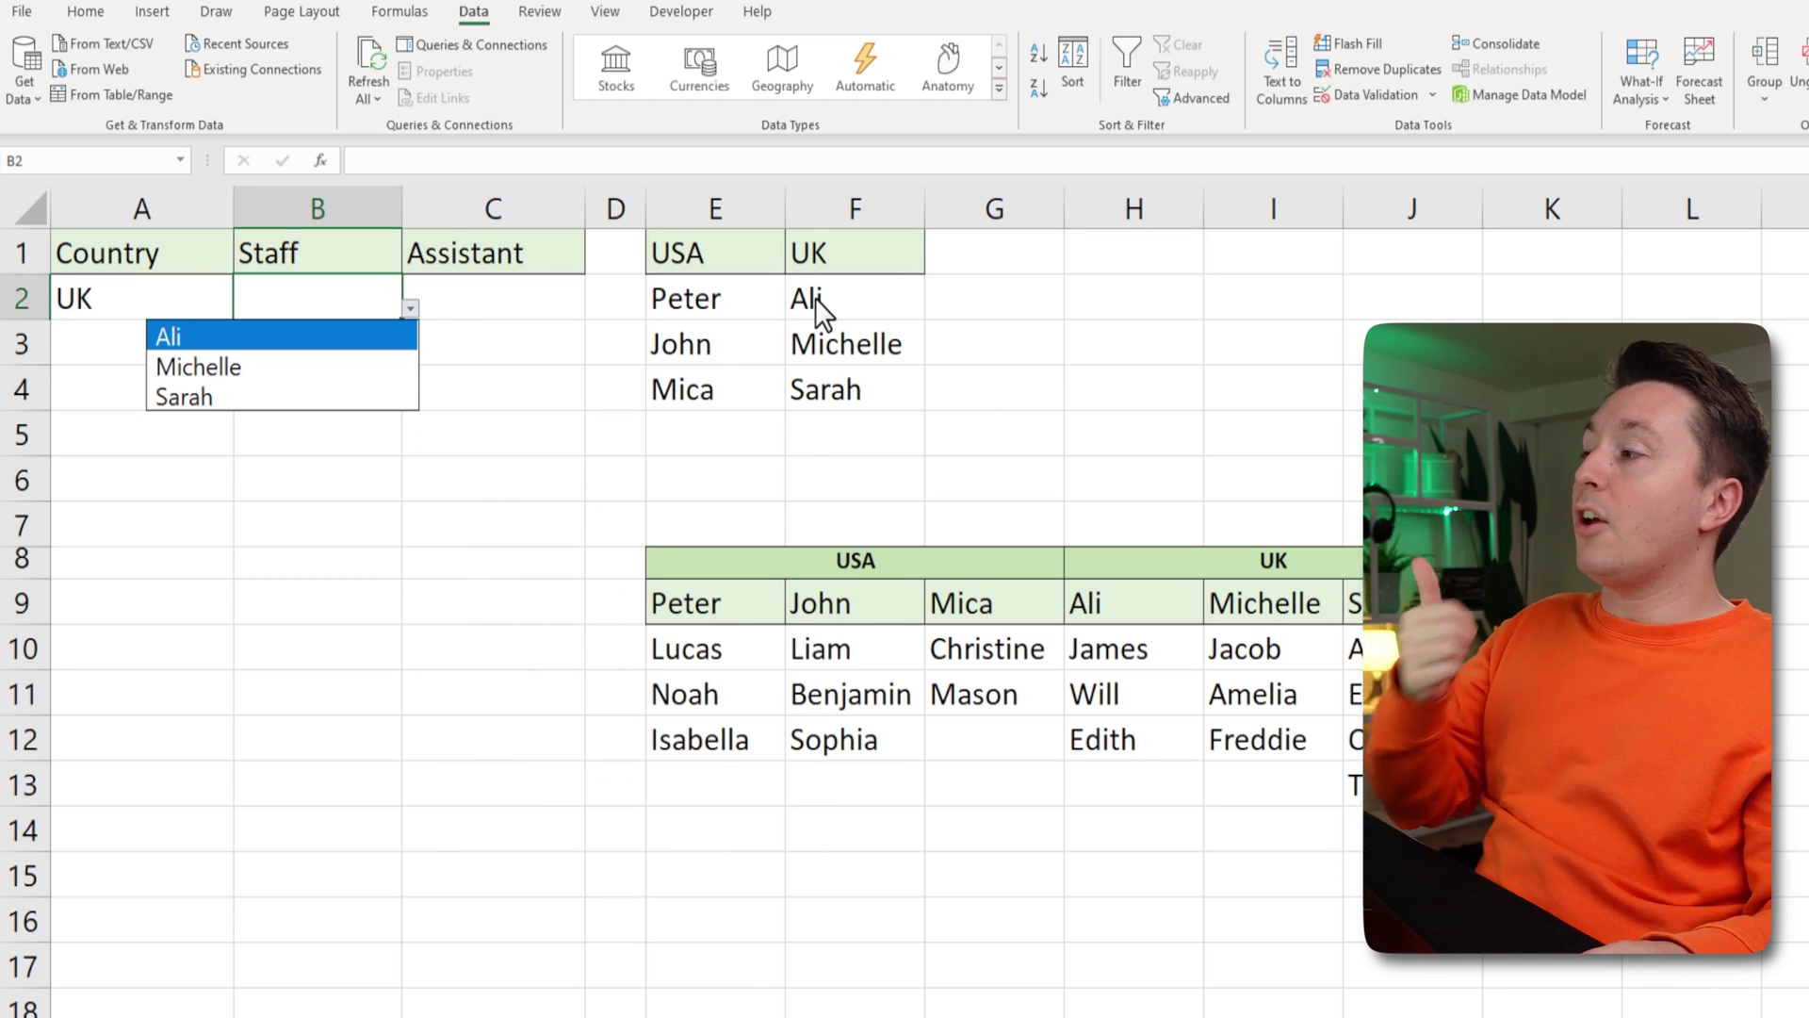
left_click(212, 365)
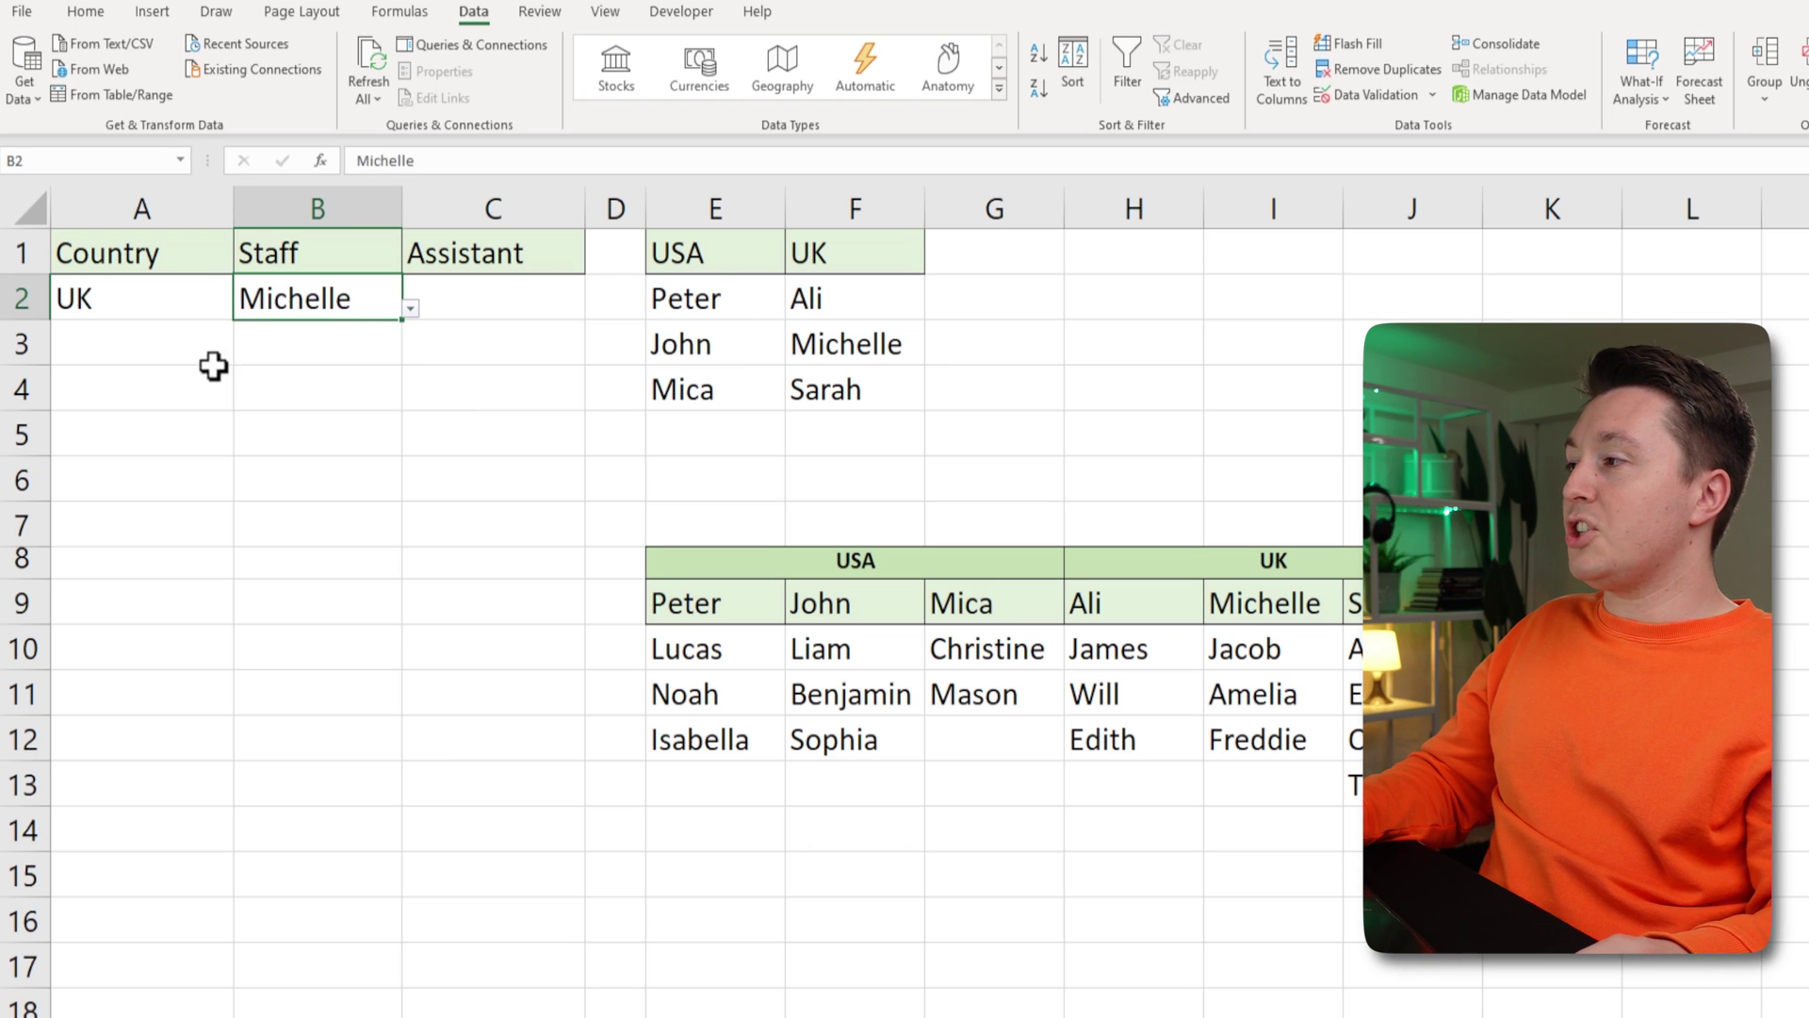
left_click(500, 290)
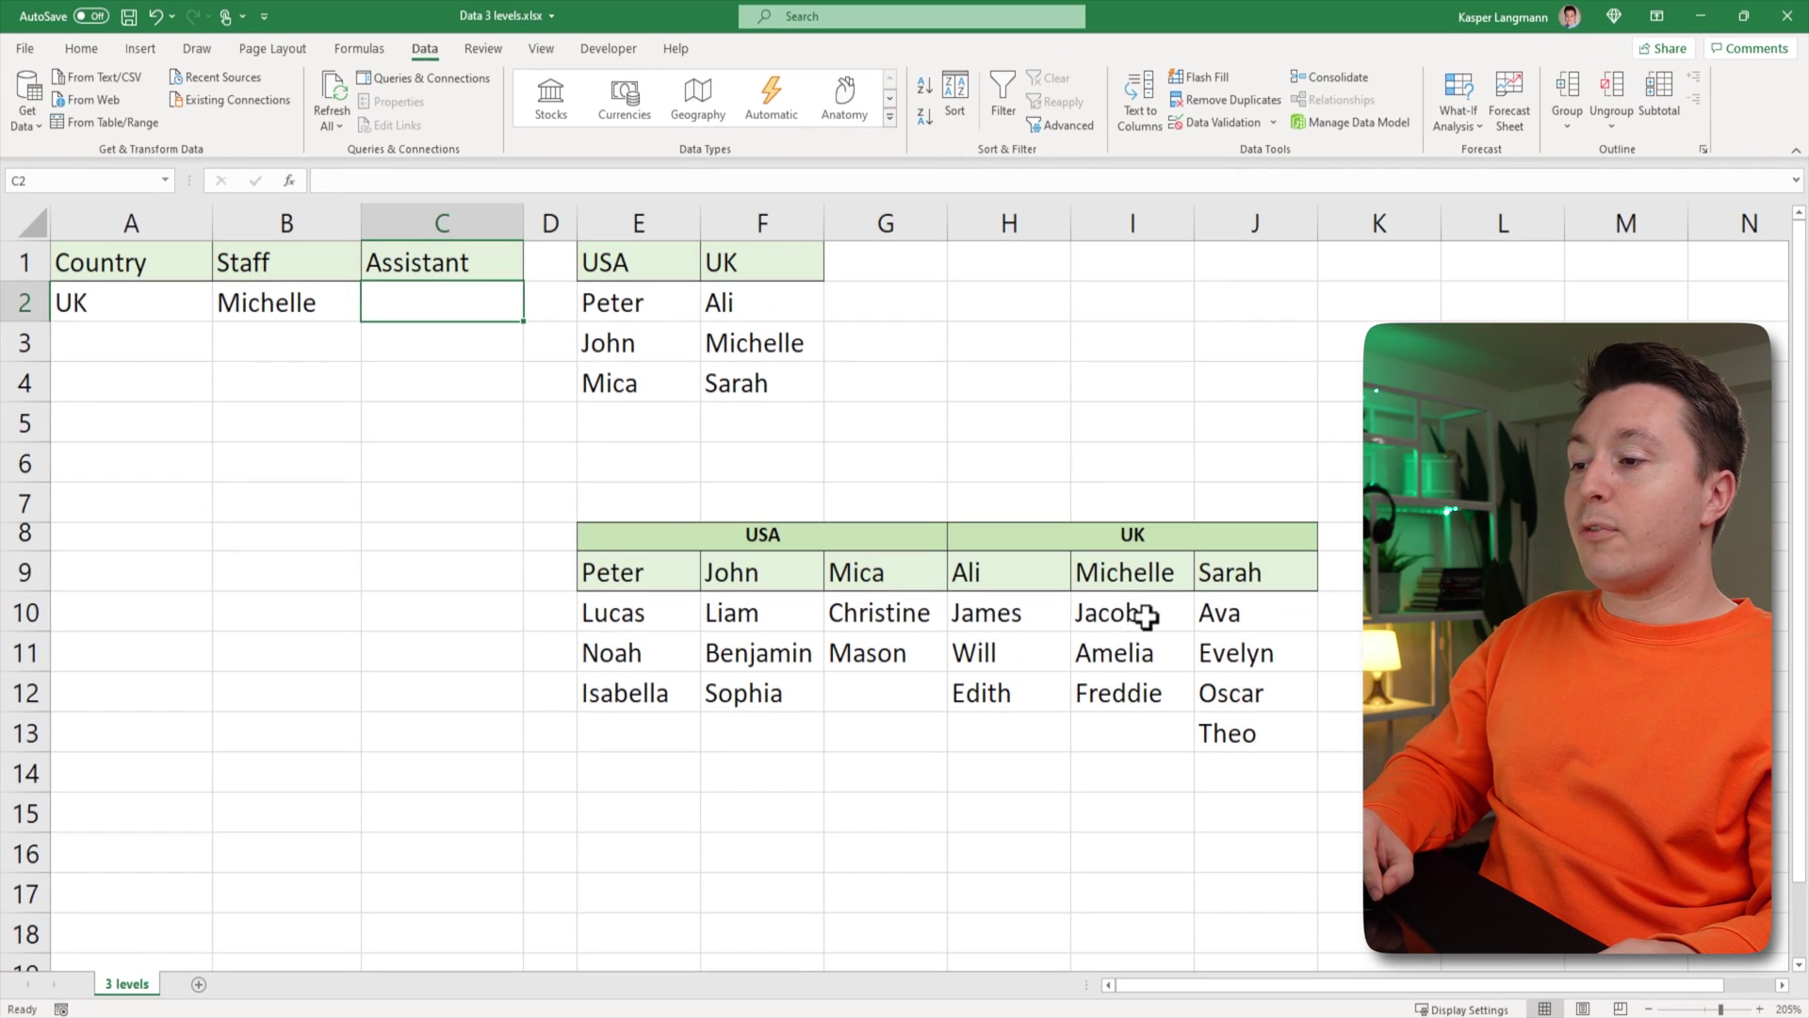
- Select the Assistant cells C2:C13 and set their validation to allow a List
left_click(1142, 617)
left_click(1132, 653)
left_click(1129, 693)
left_click_drag(443, 302, 419, 745)
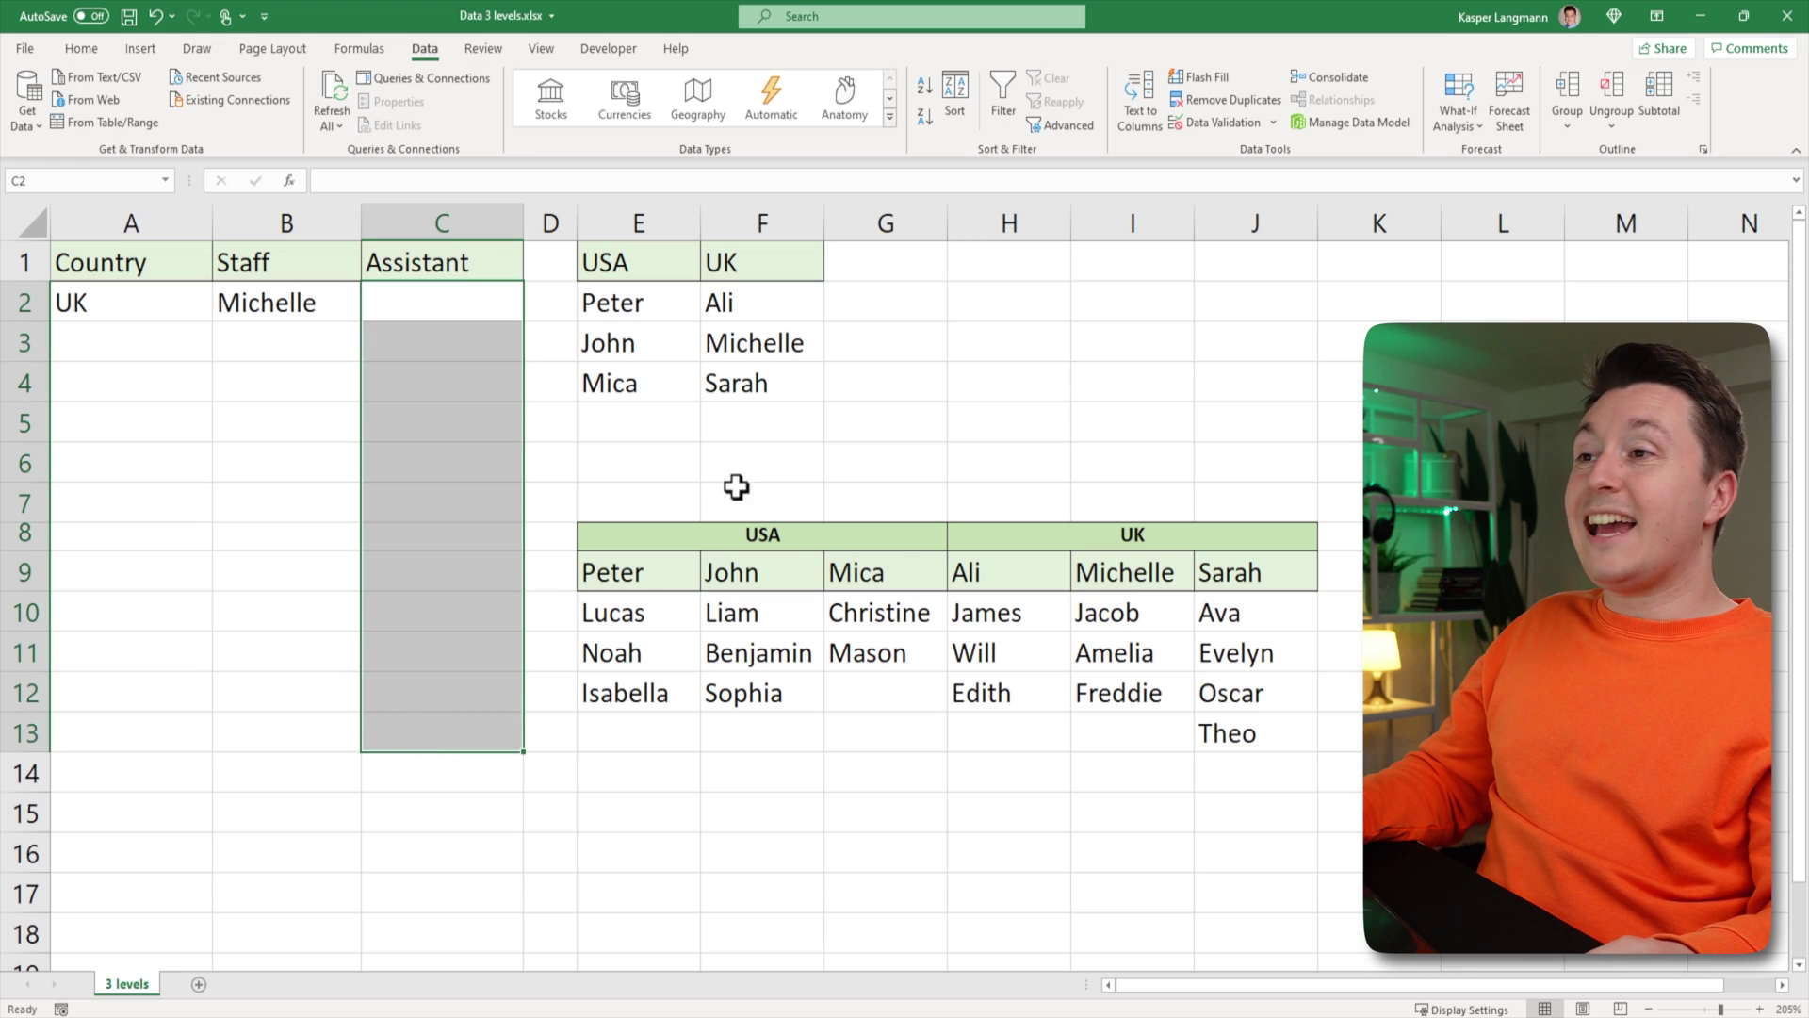
left_click(1225, 125)
left_click(528, 579)
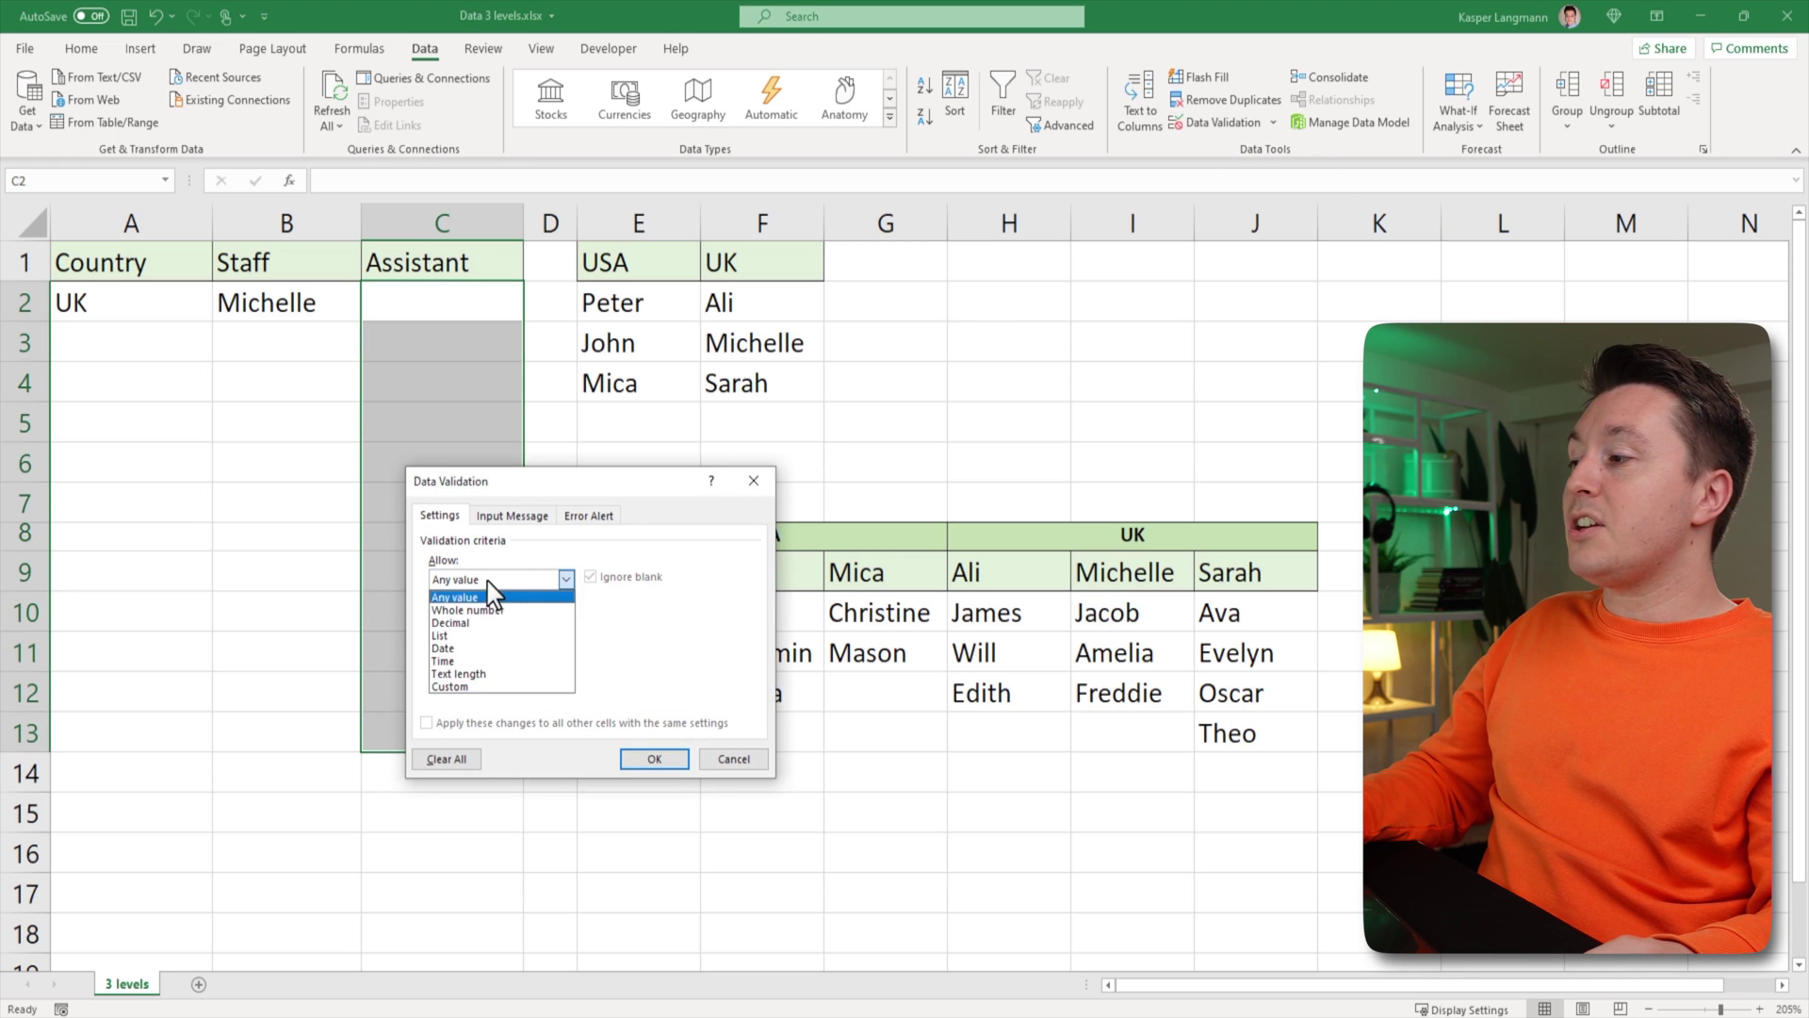
left_click(459, 636)
- Enter =INDIRECT($B2) as the list source and check C2 offers Jacob, Amelia and Freddie
left_click(500, 657)
type("=")
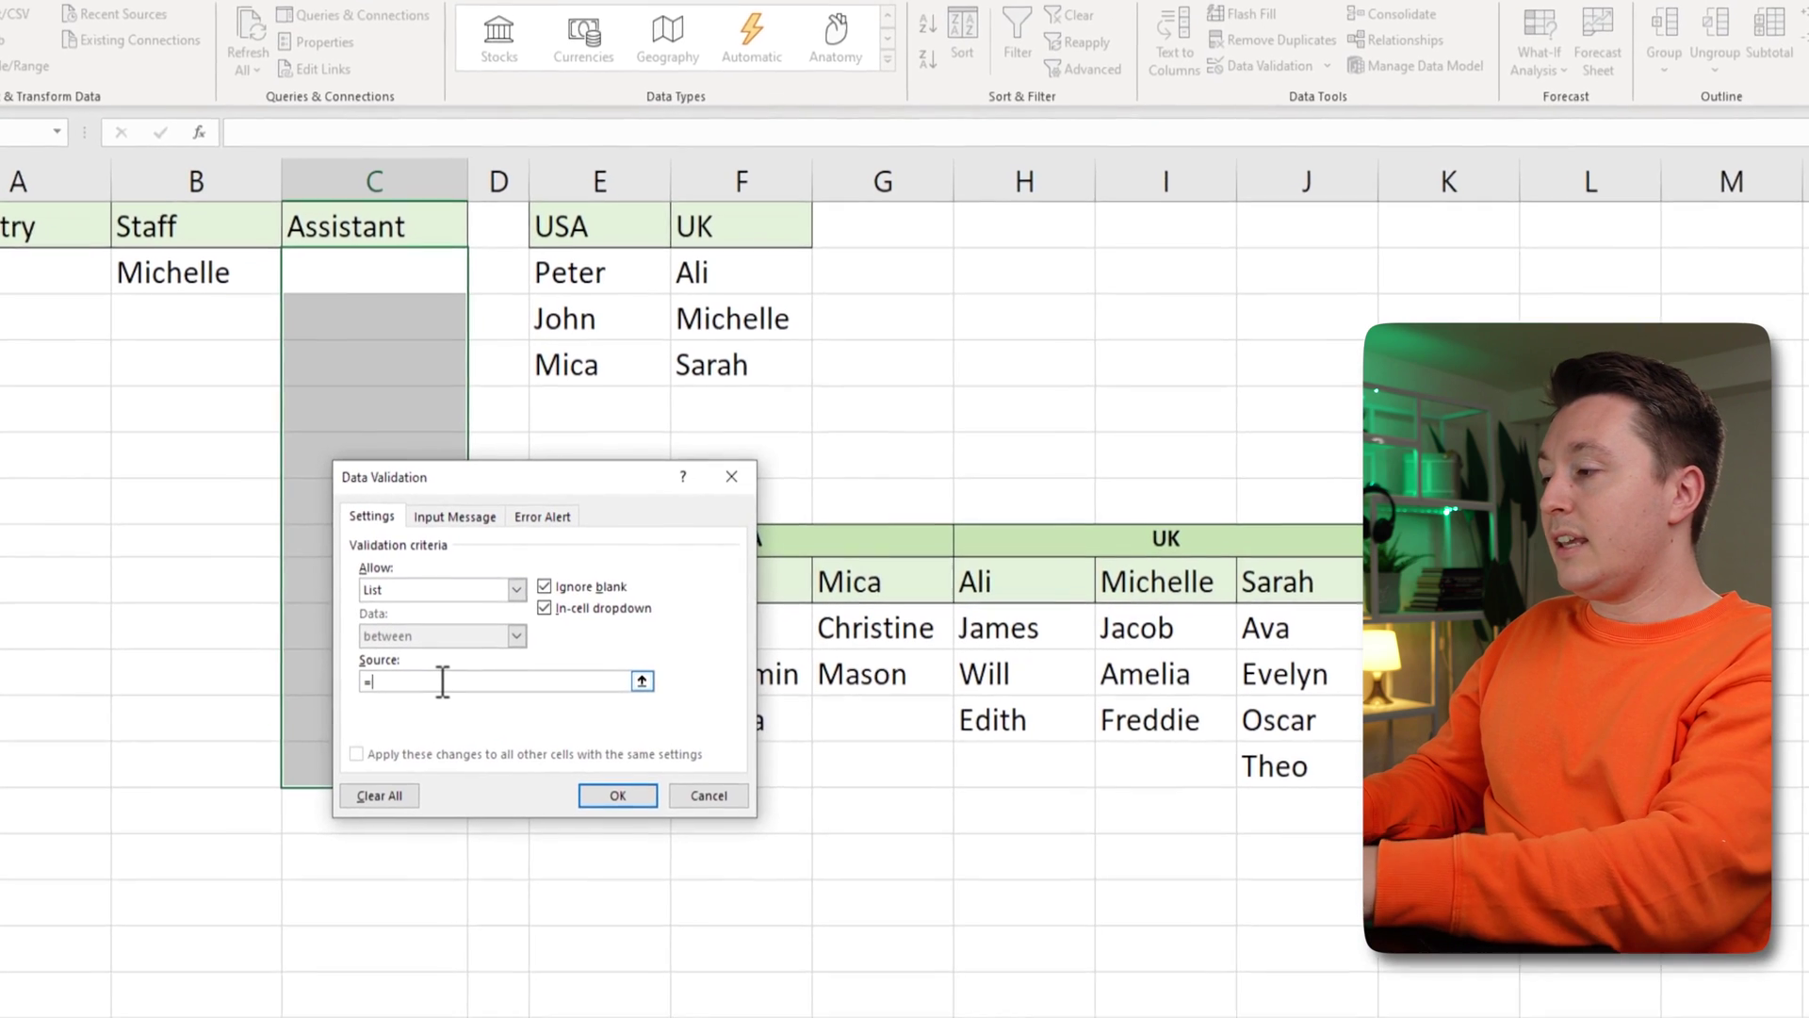
type("INDIREC")
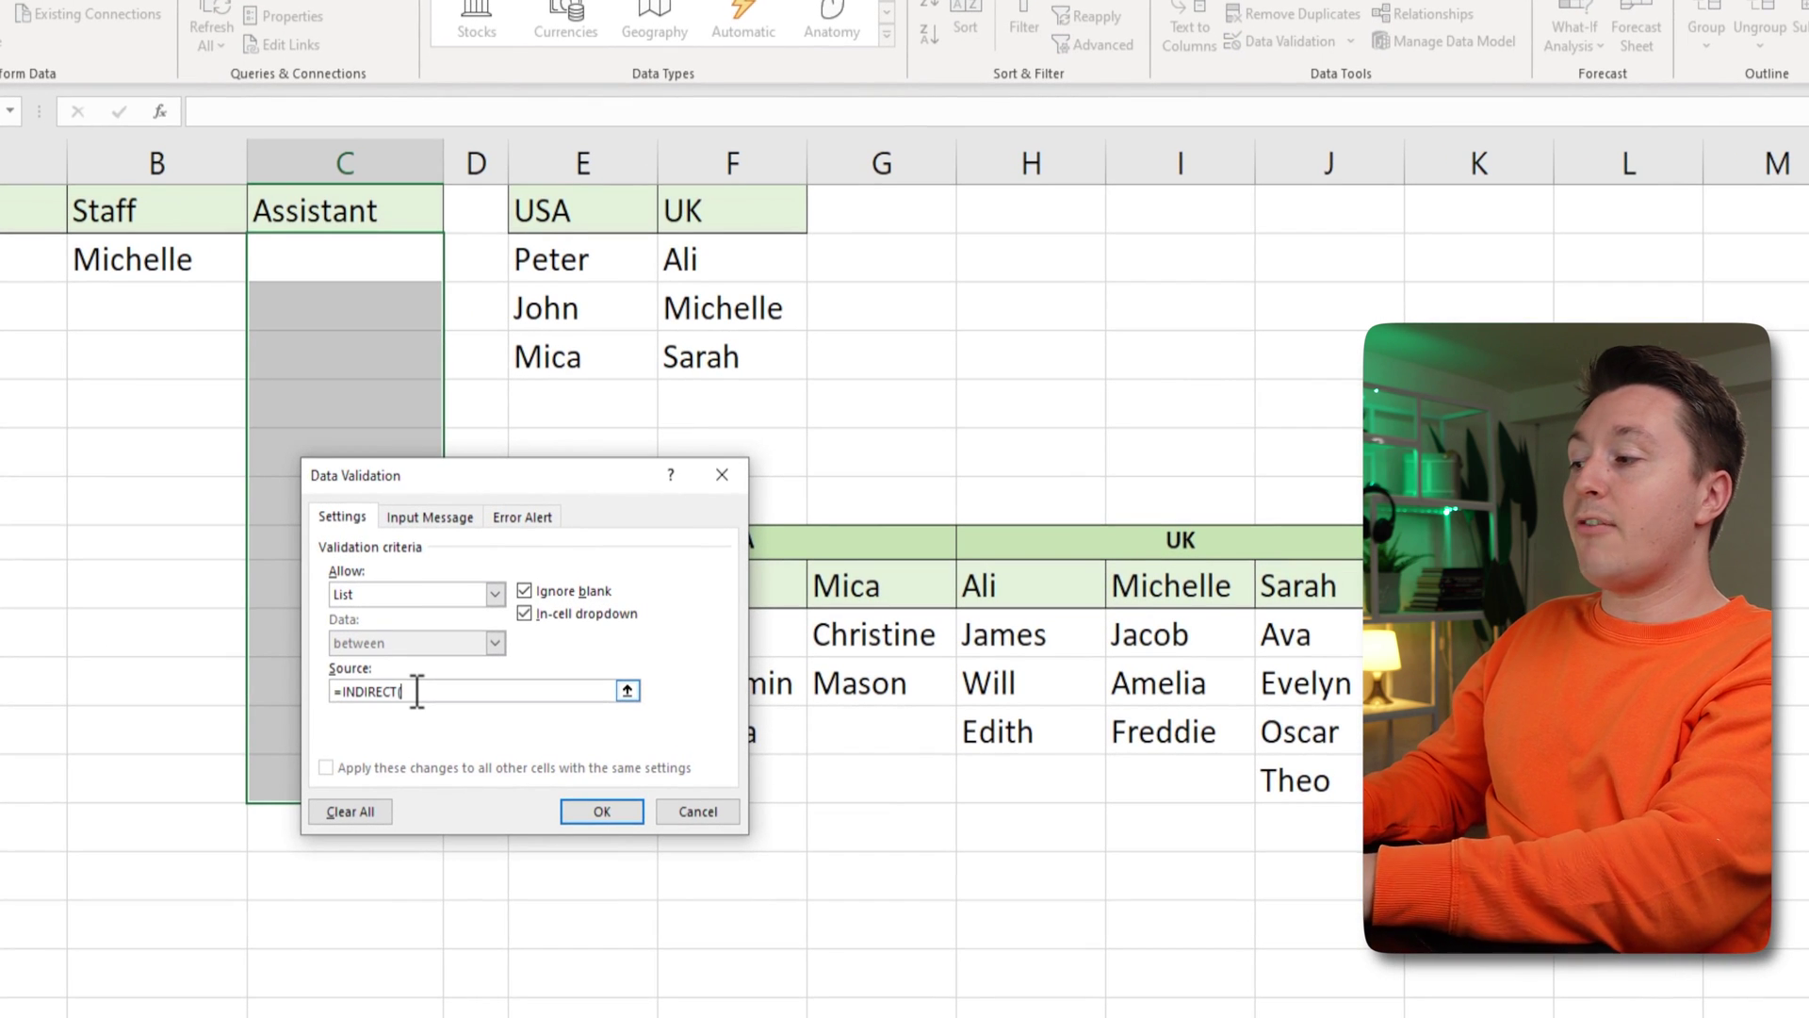
type("T(")
left_click(156, 261)
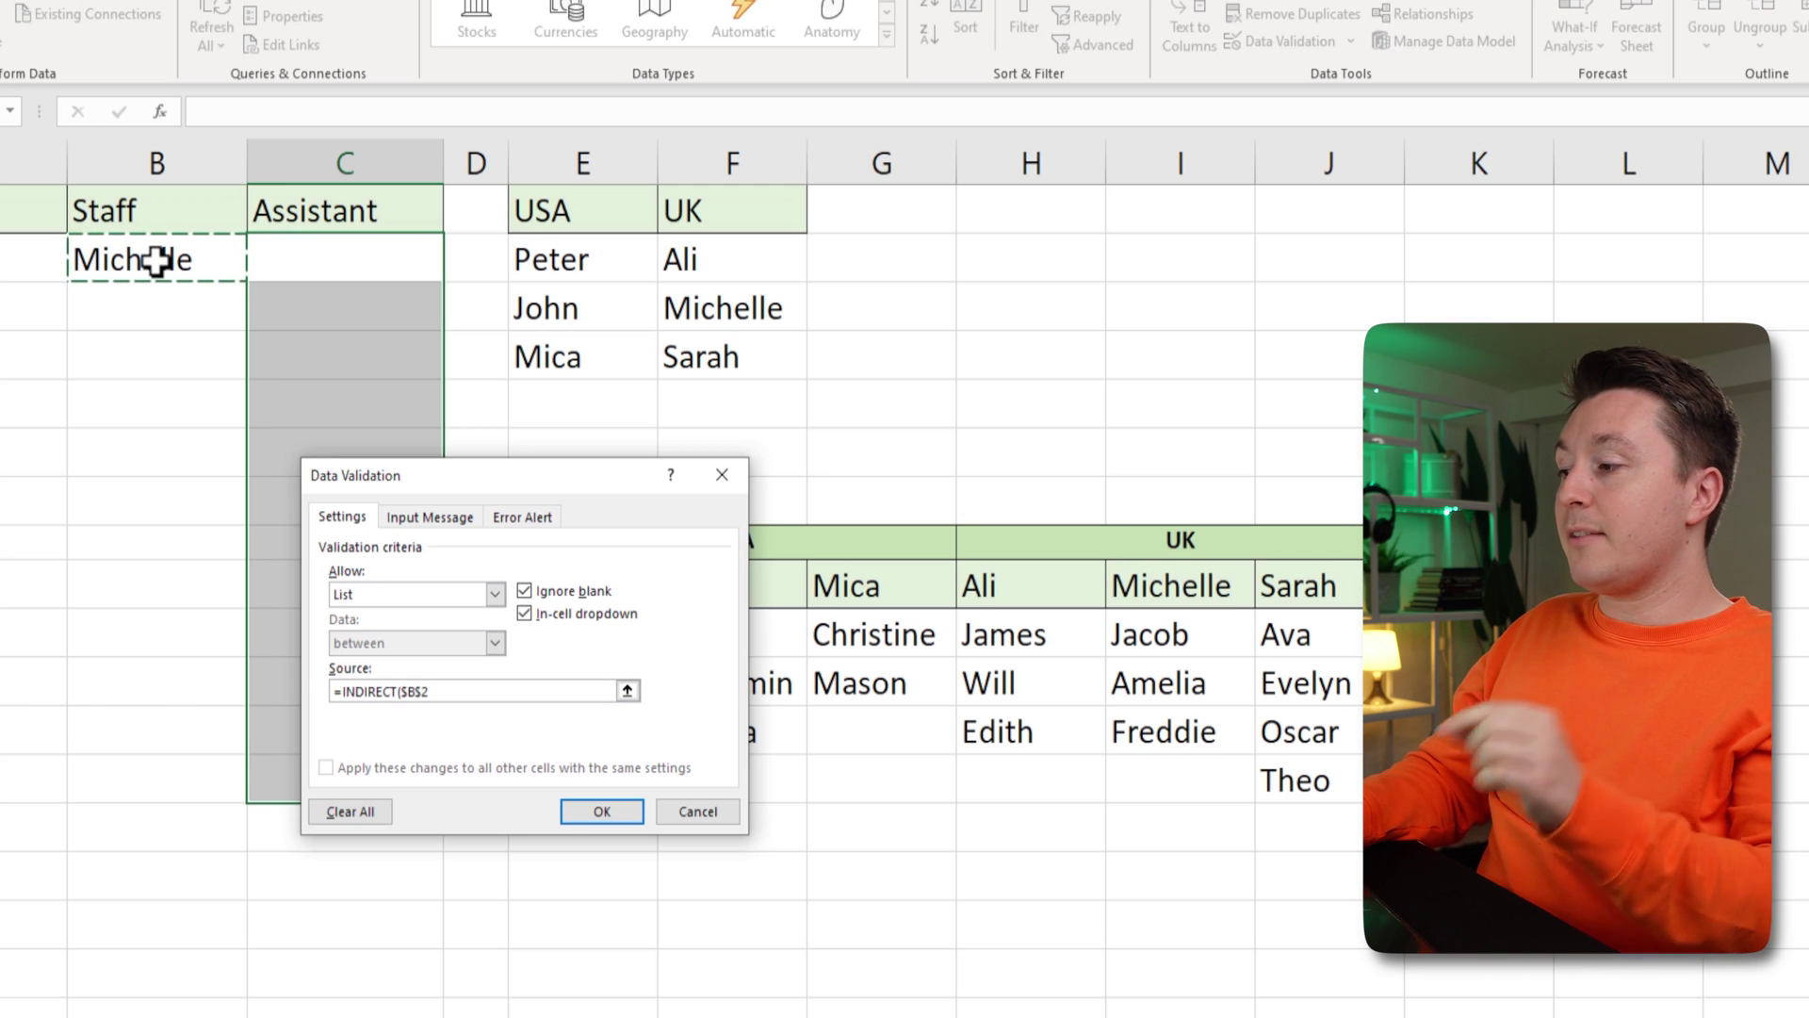
left_click(420, 693)
key("BackSpace")
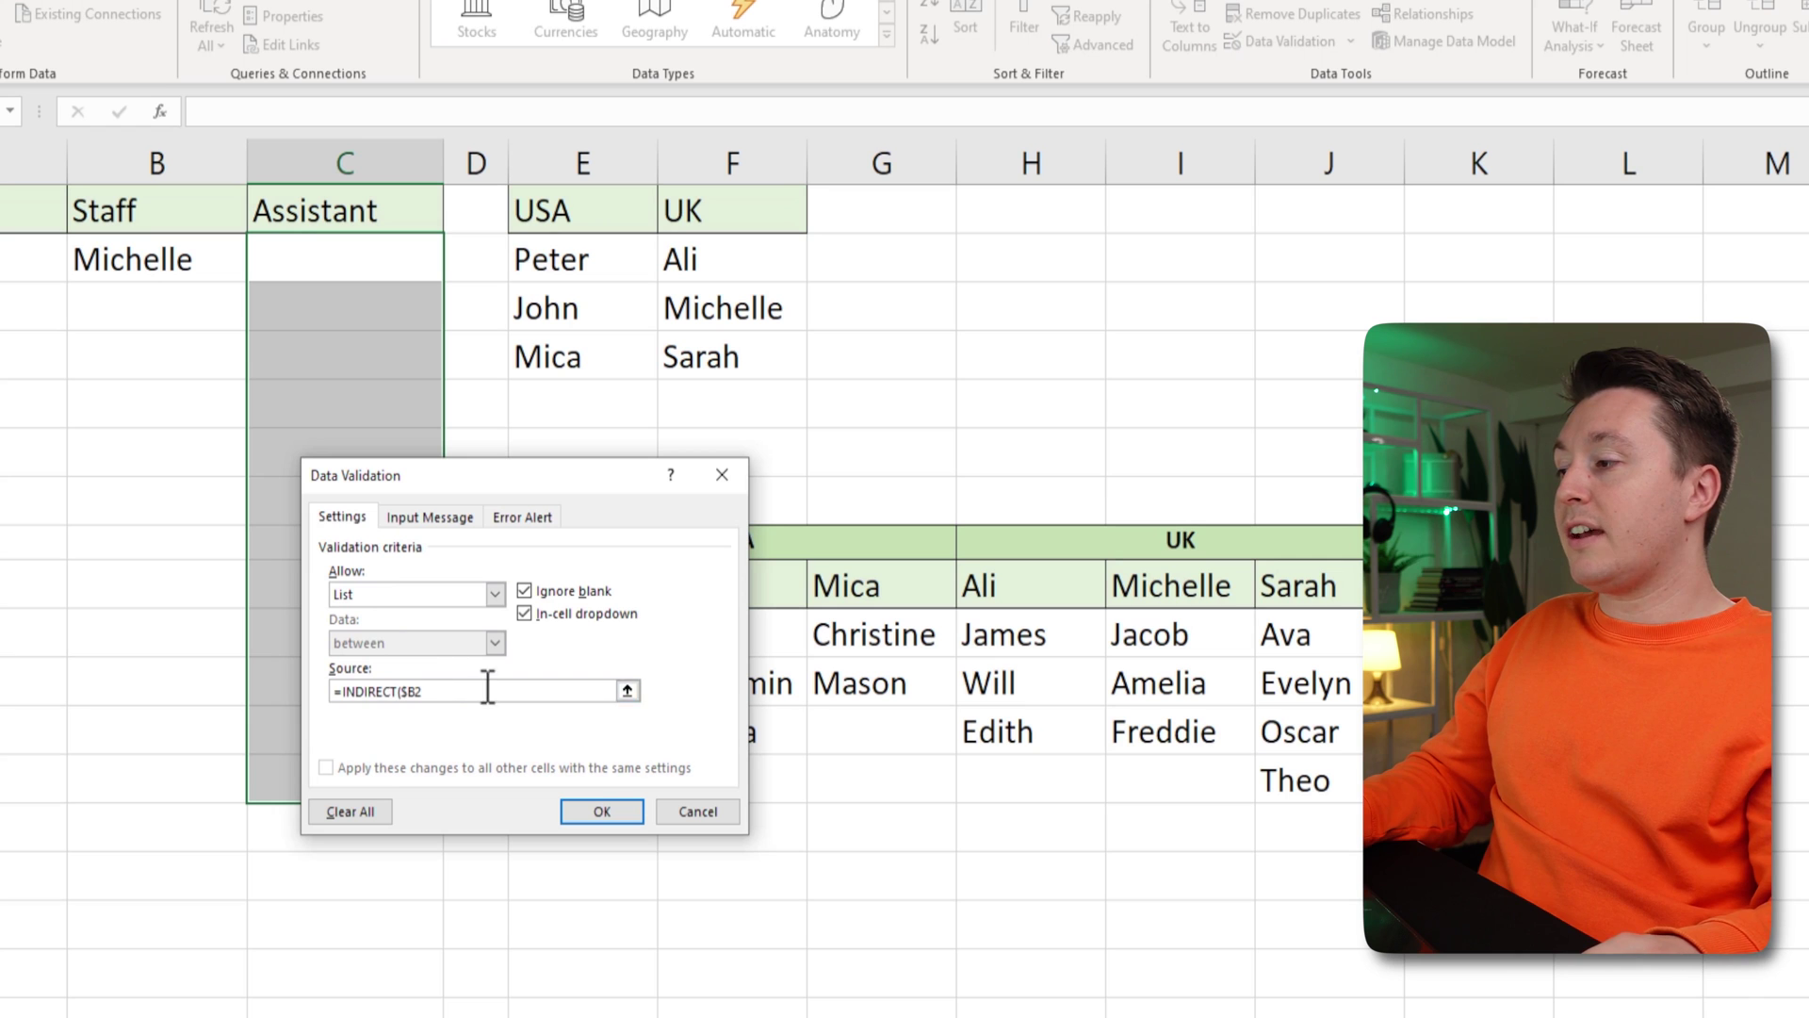
type(")")
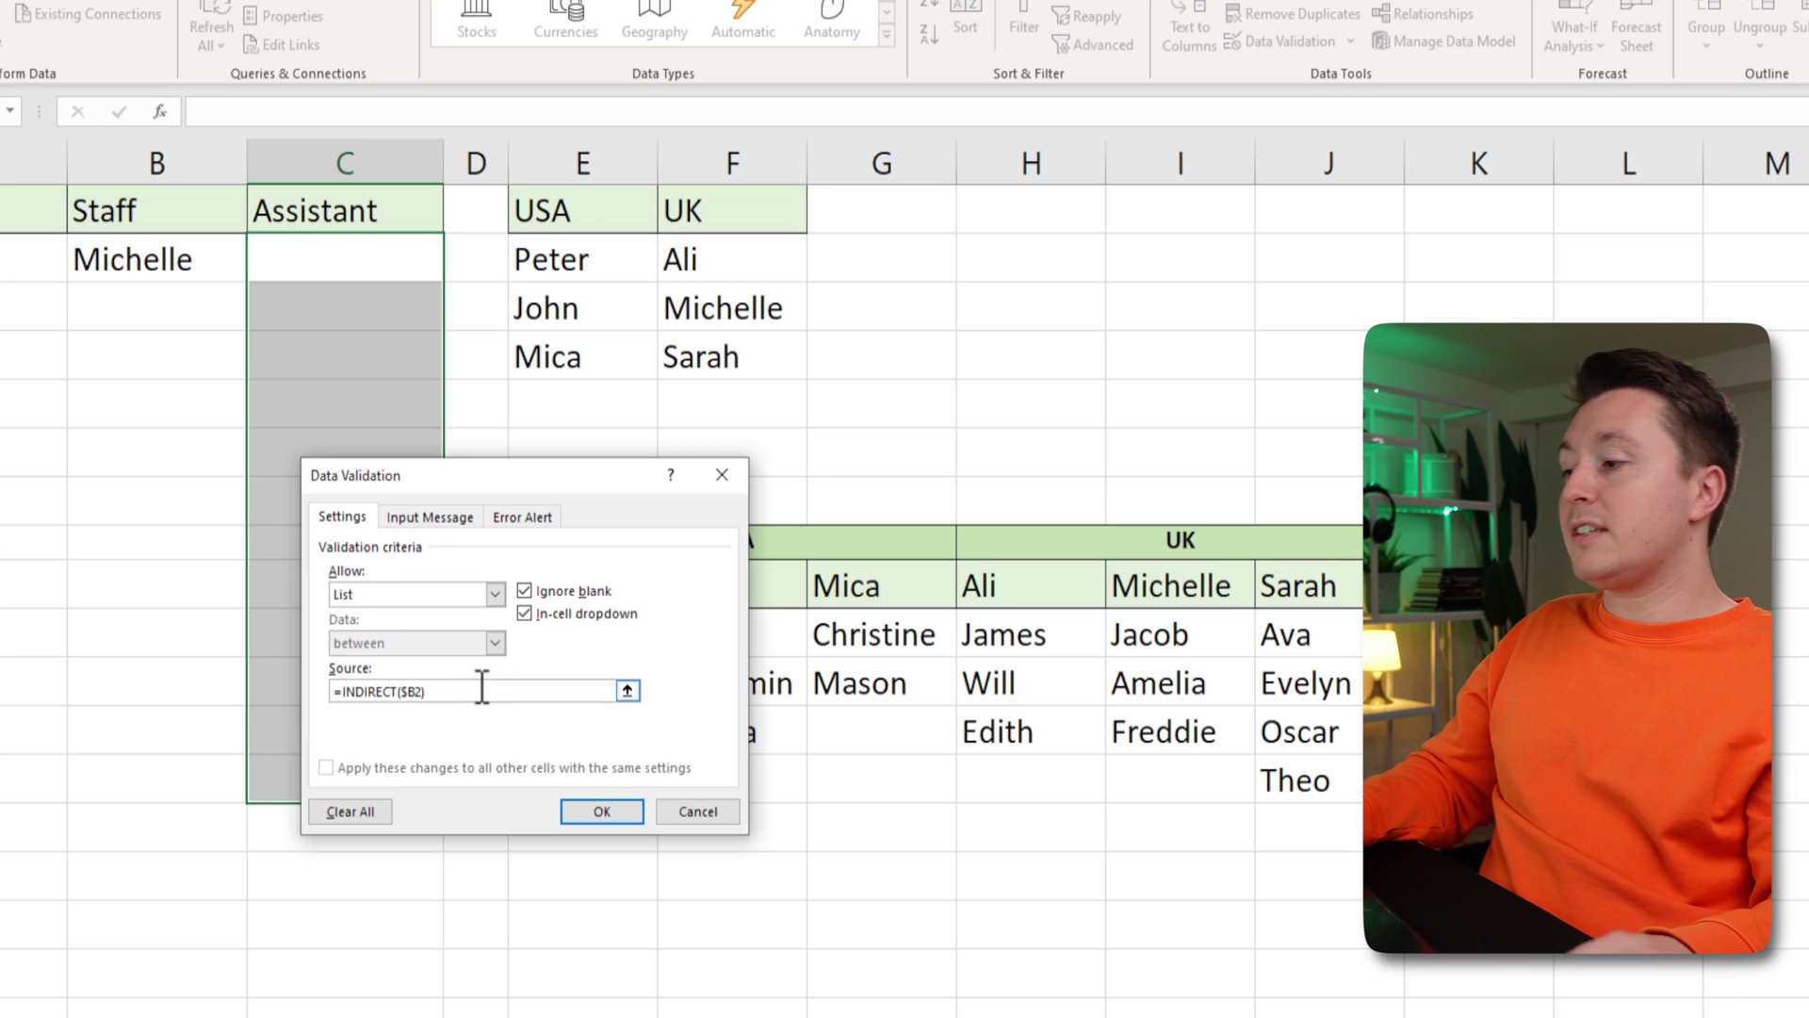
left_click(588, 809)
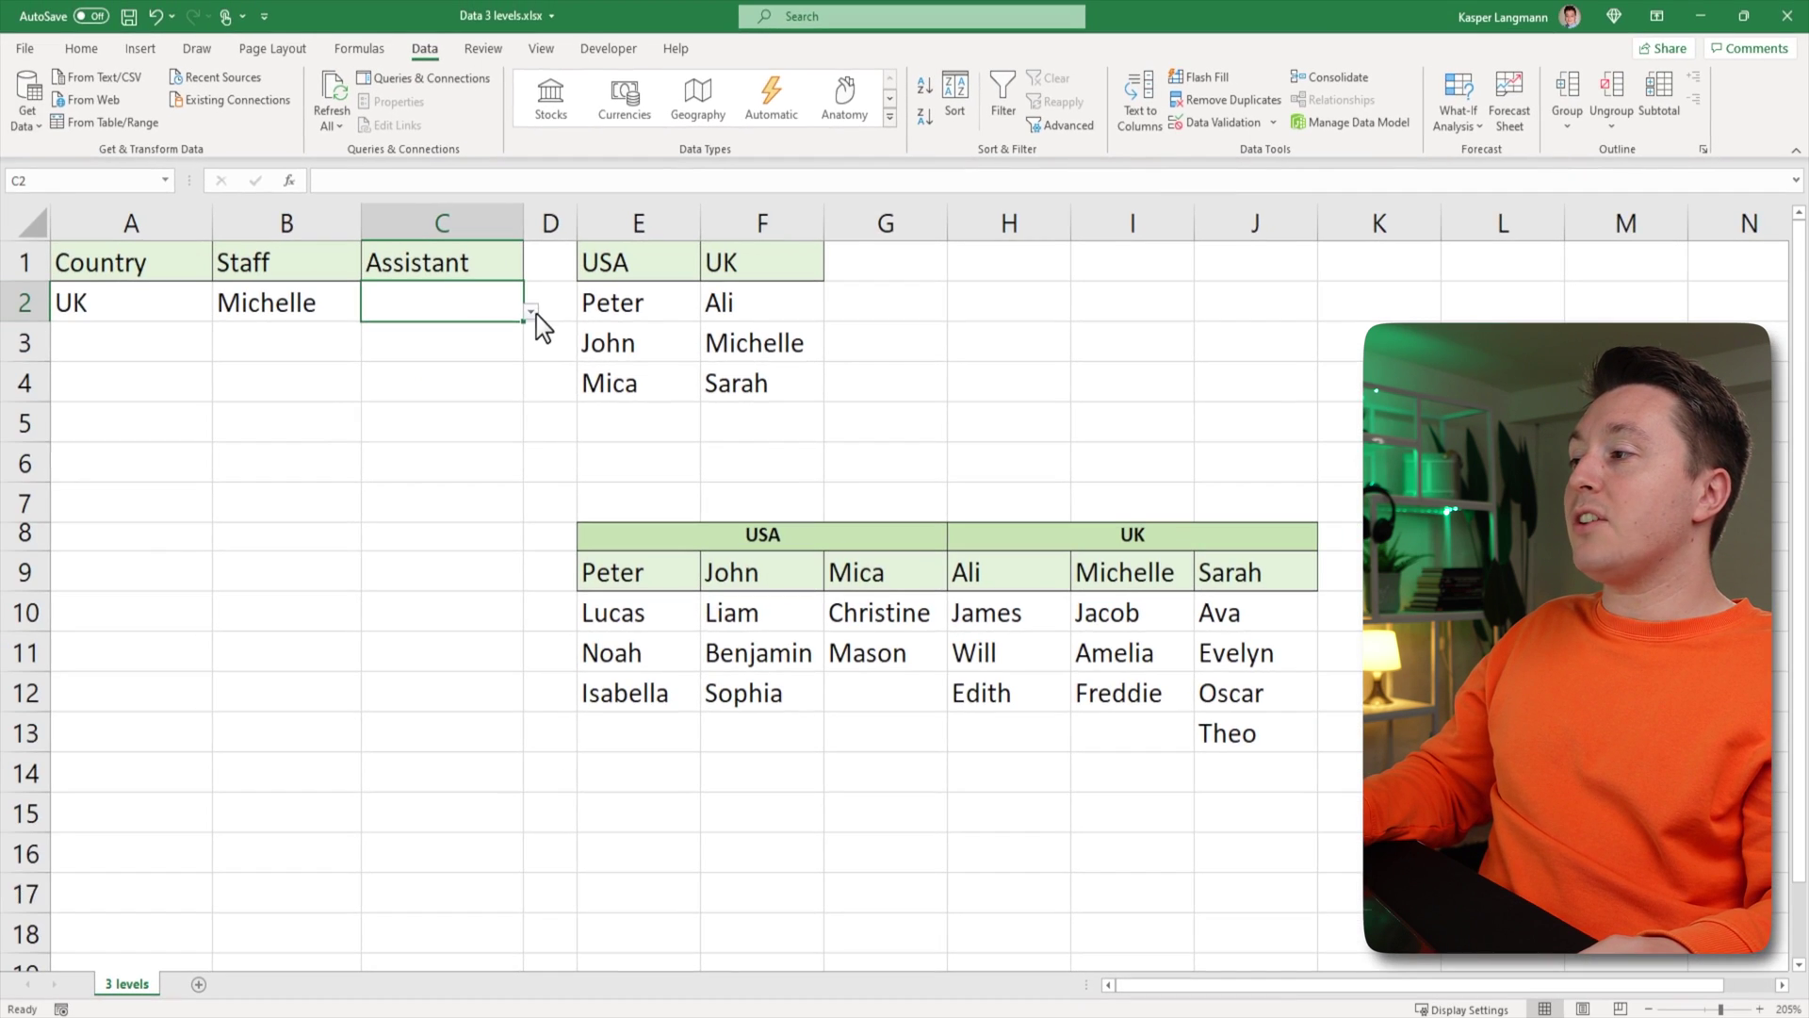
left_click(533, 313)
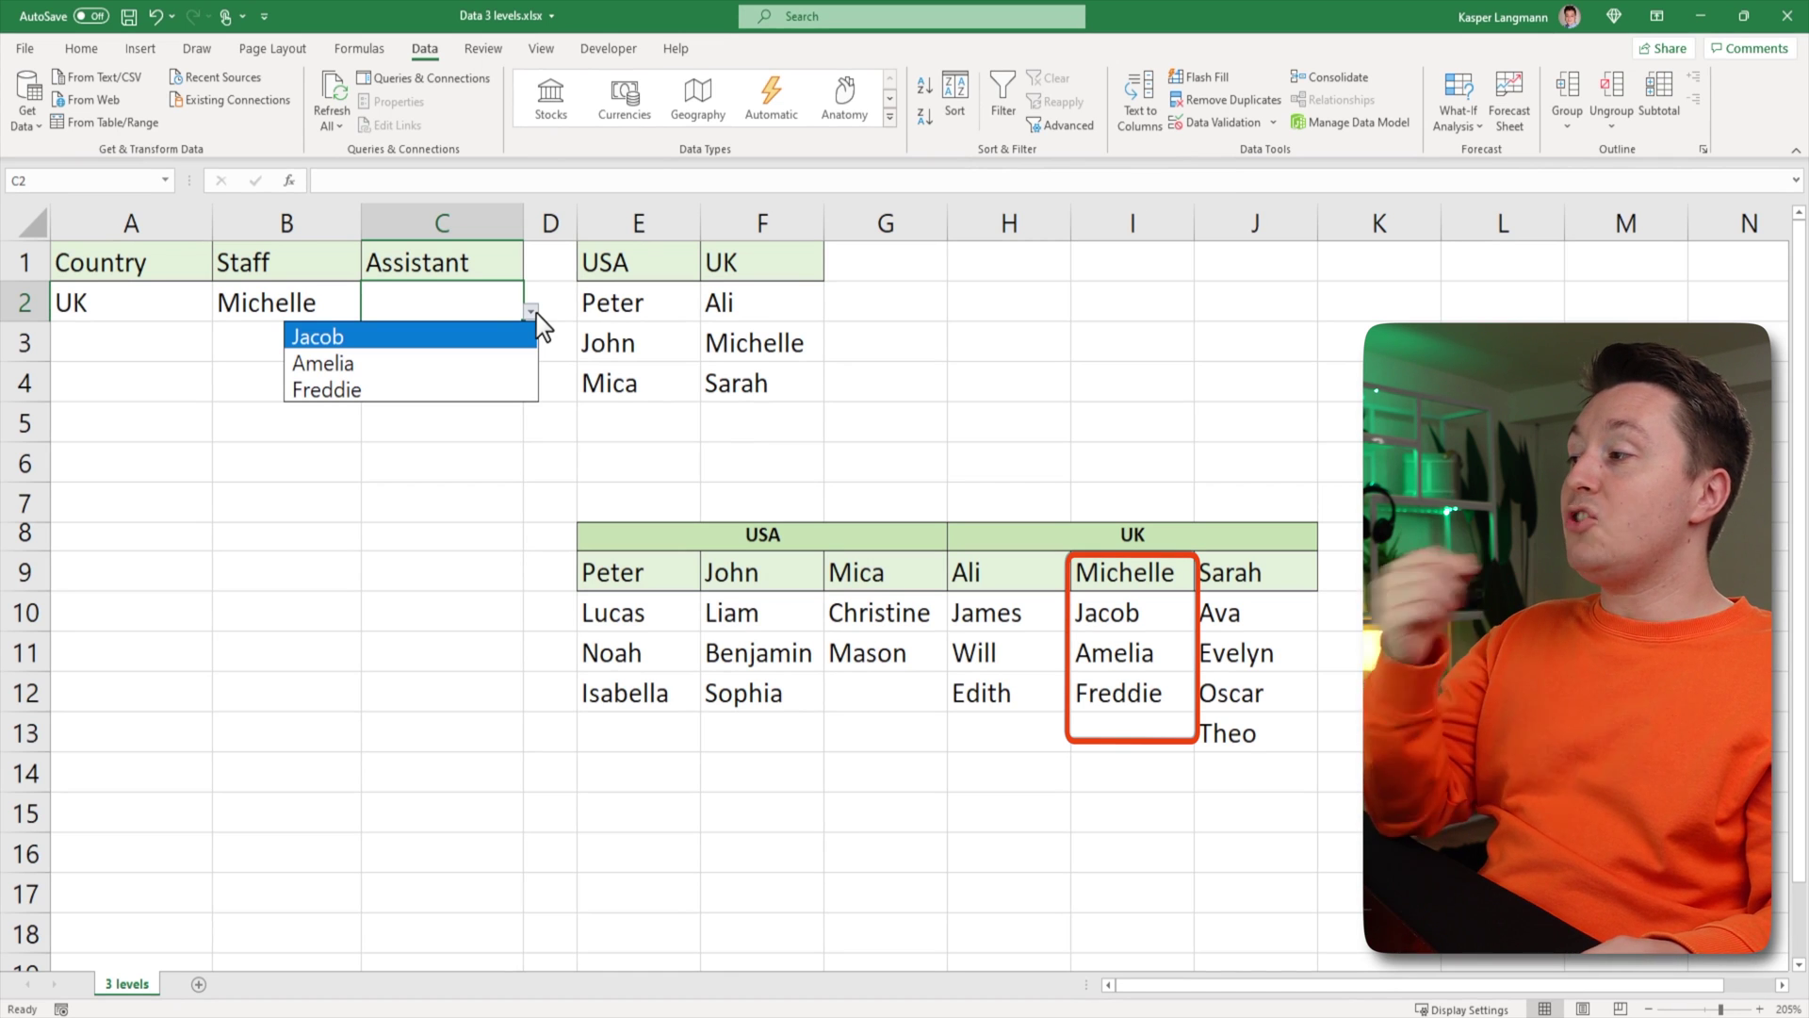
- Pick Amelia as C2's assistant, UK as A3's country and USA as A4's country
left_click(433, 365)
left_click(122, 351)
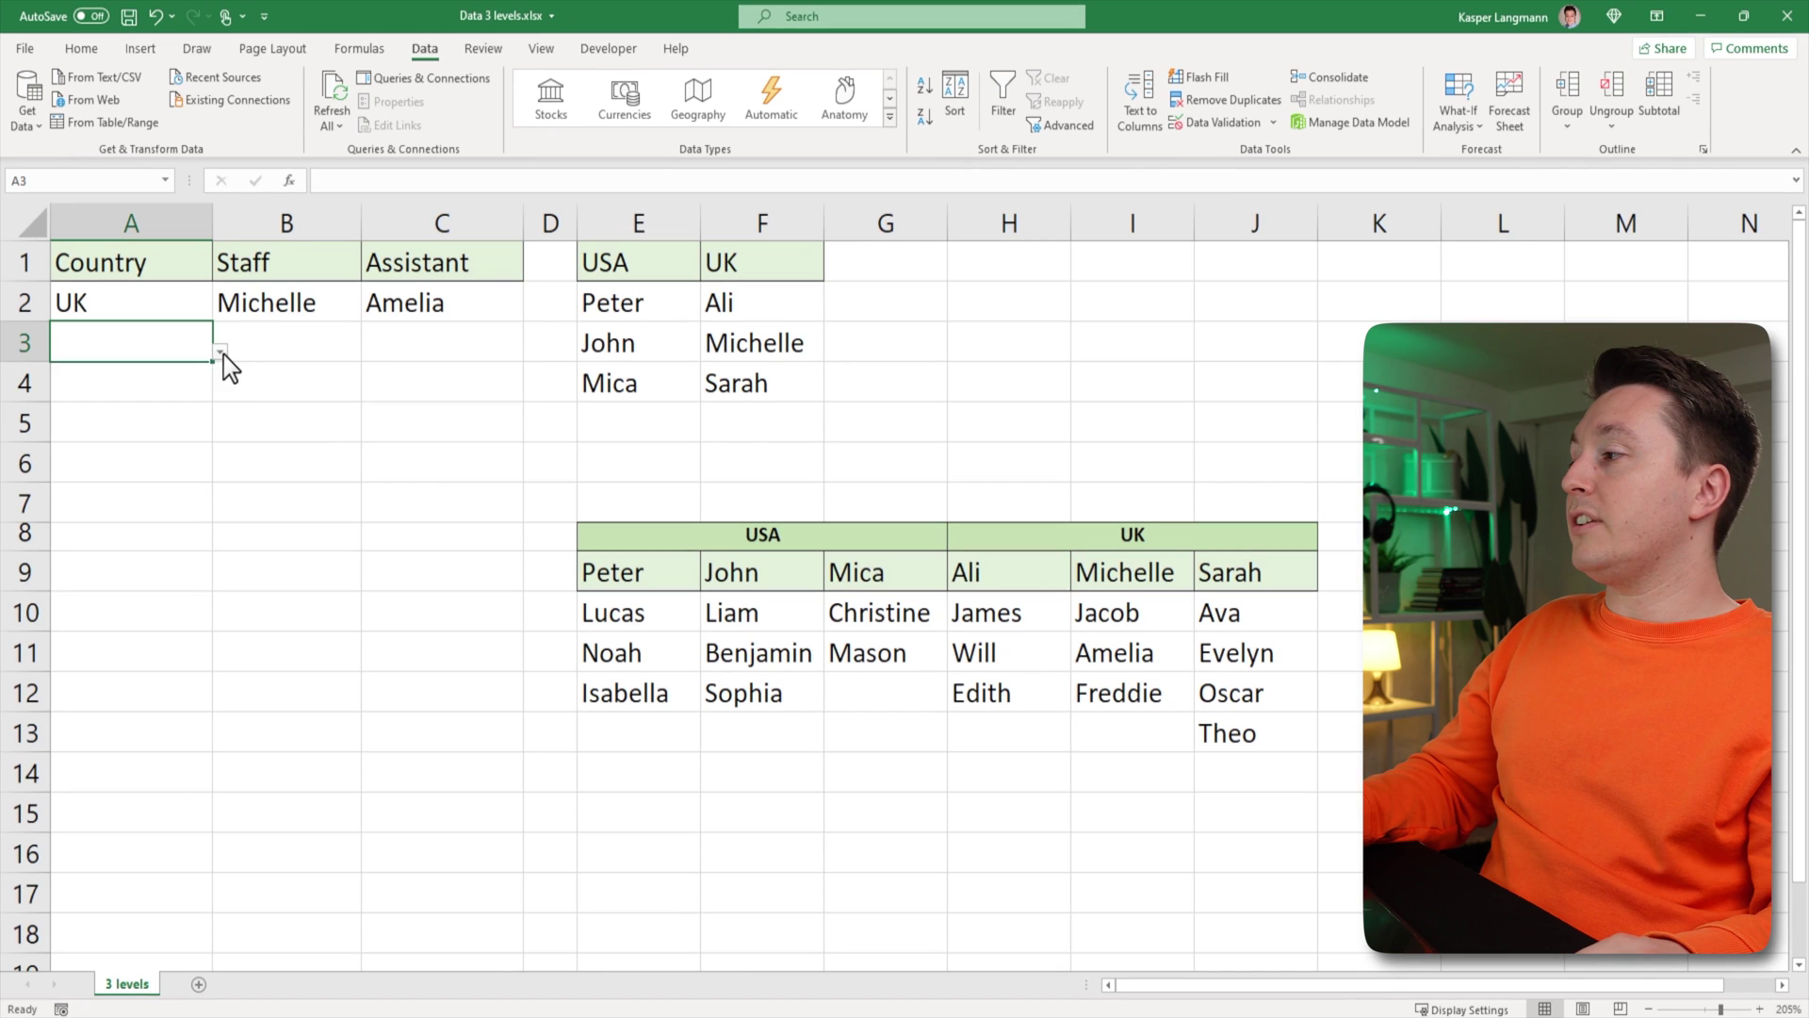
left_click(219, 350)
left_click(164, 399)
left_click(178, 380)
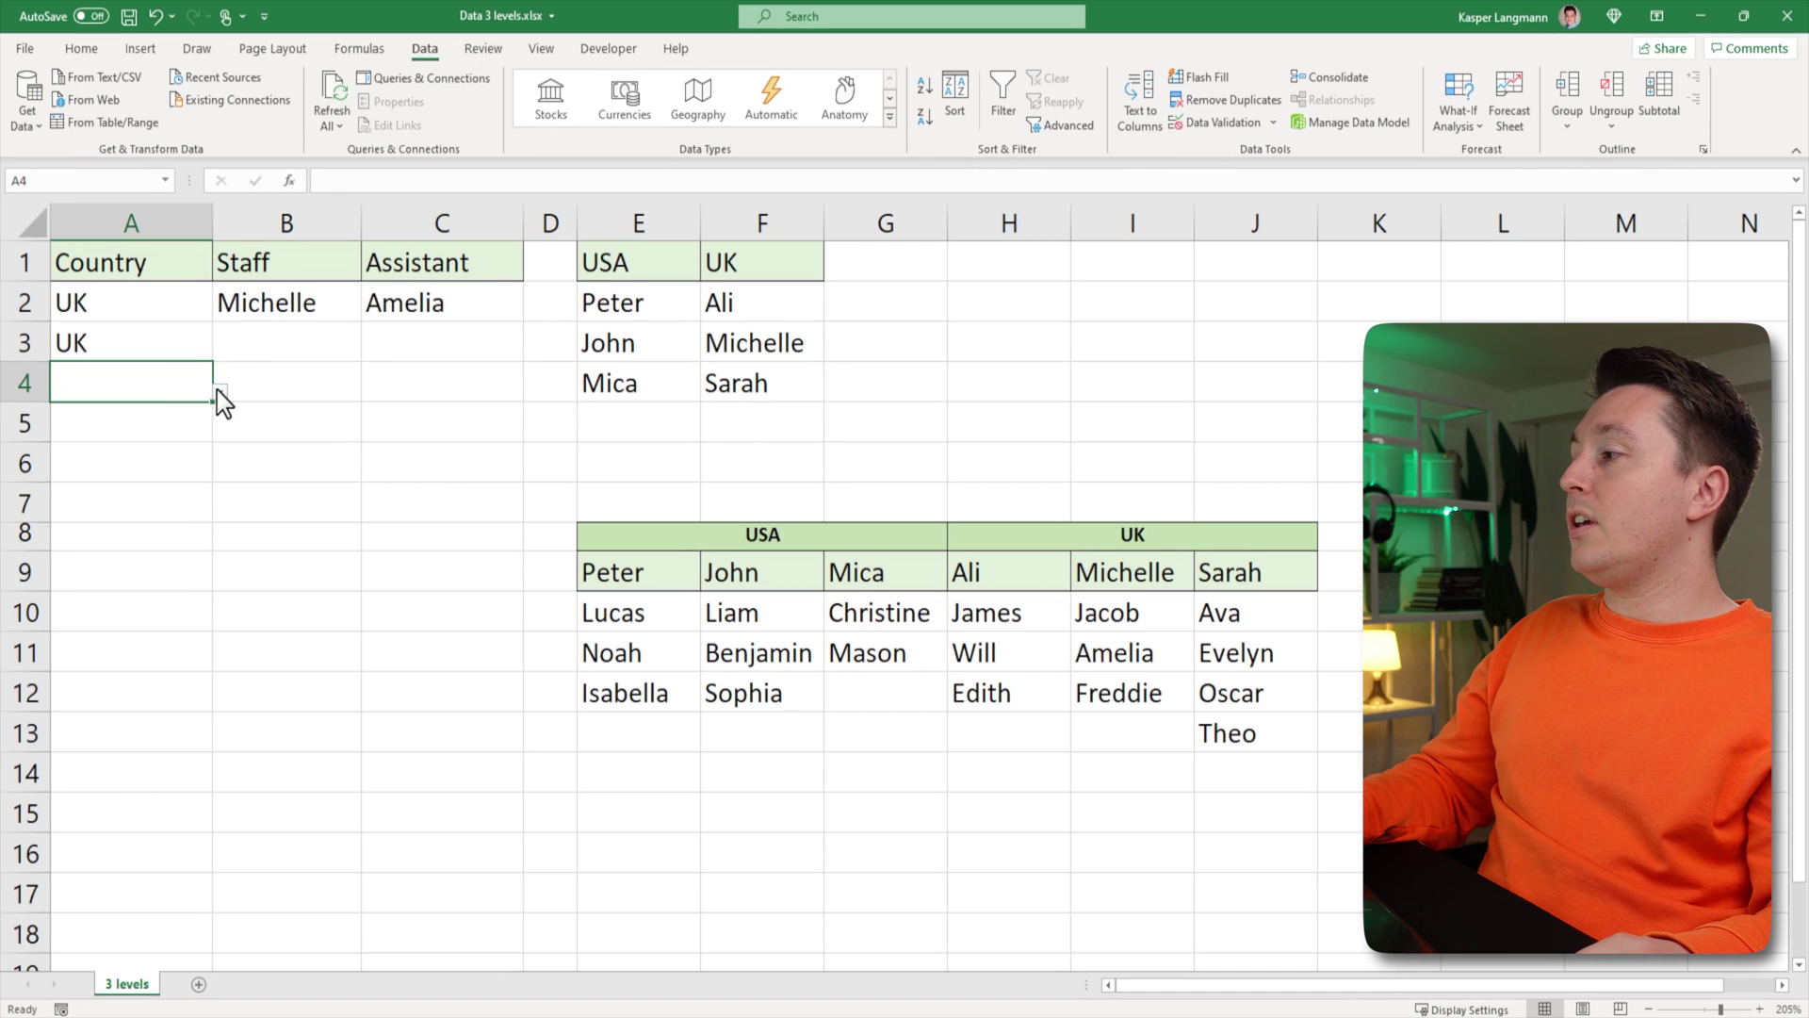
left_click(219, 391)
left_click(119, 420)
- Choose Sarah as row 3's staff member and Oscar as her assistant in C3
left_click(351, 355)
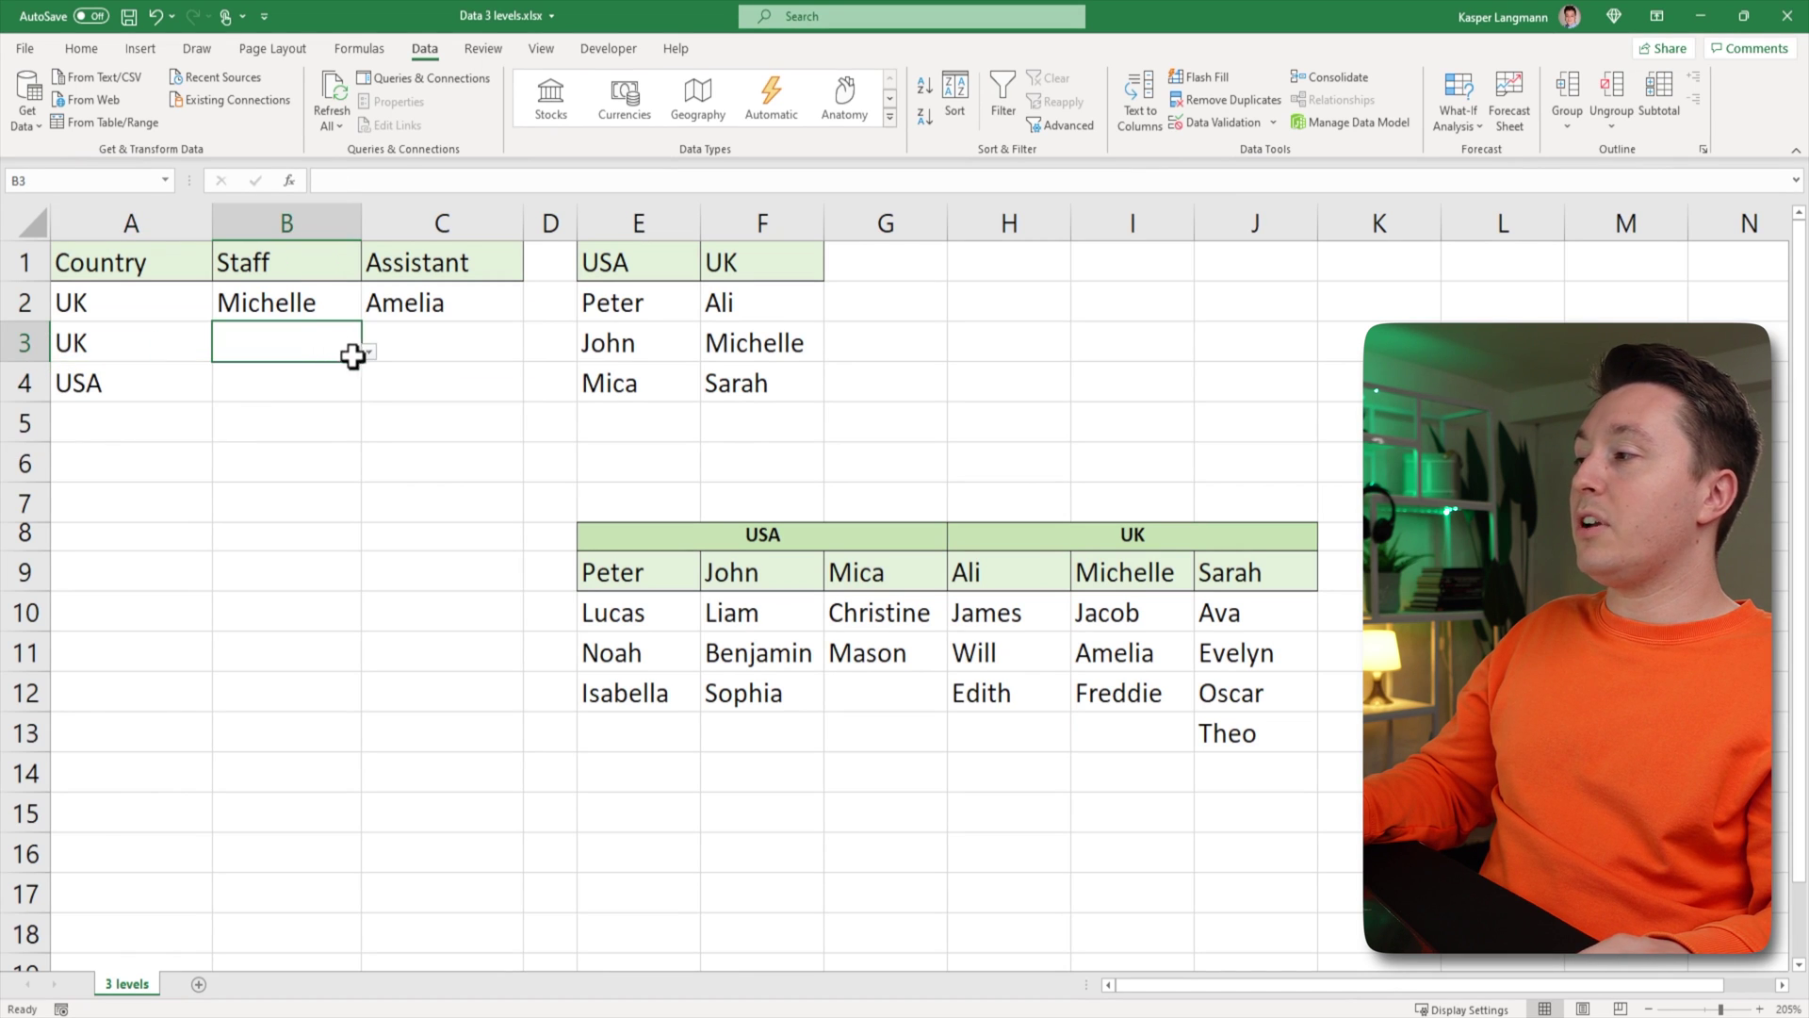
left_click(368, 351)
left_click(249, 428)
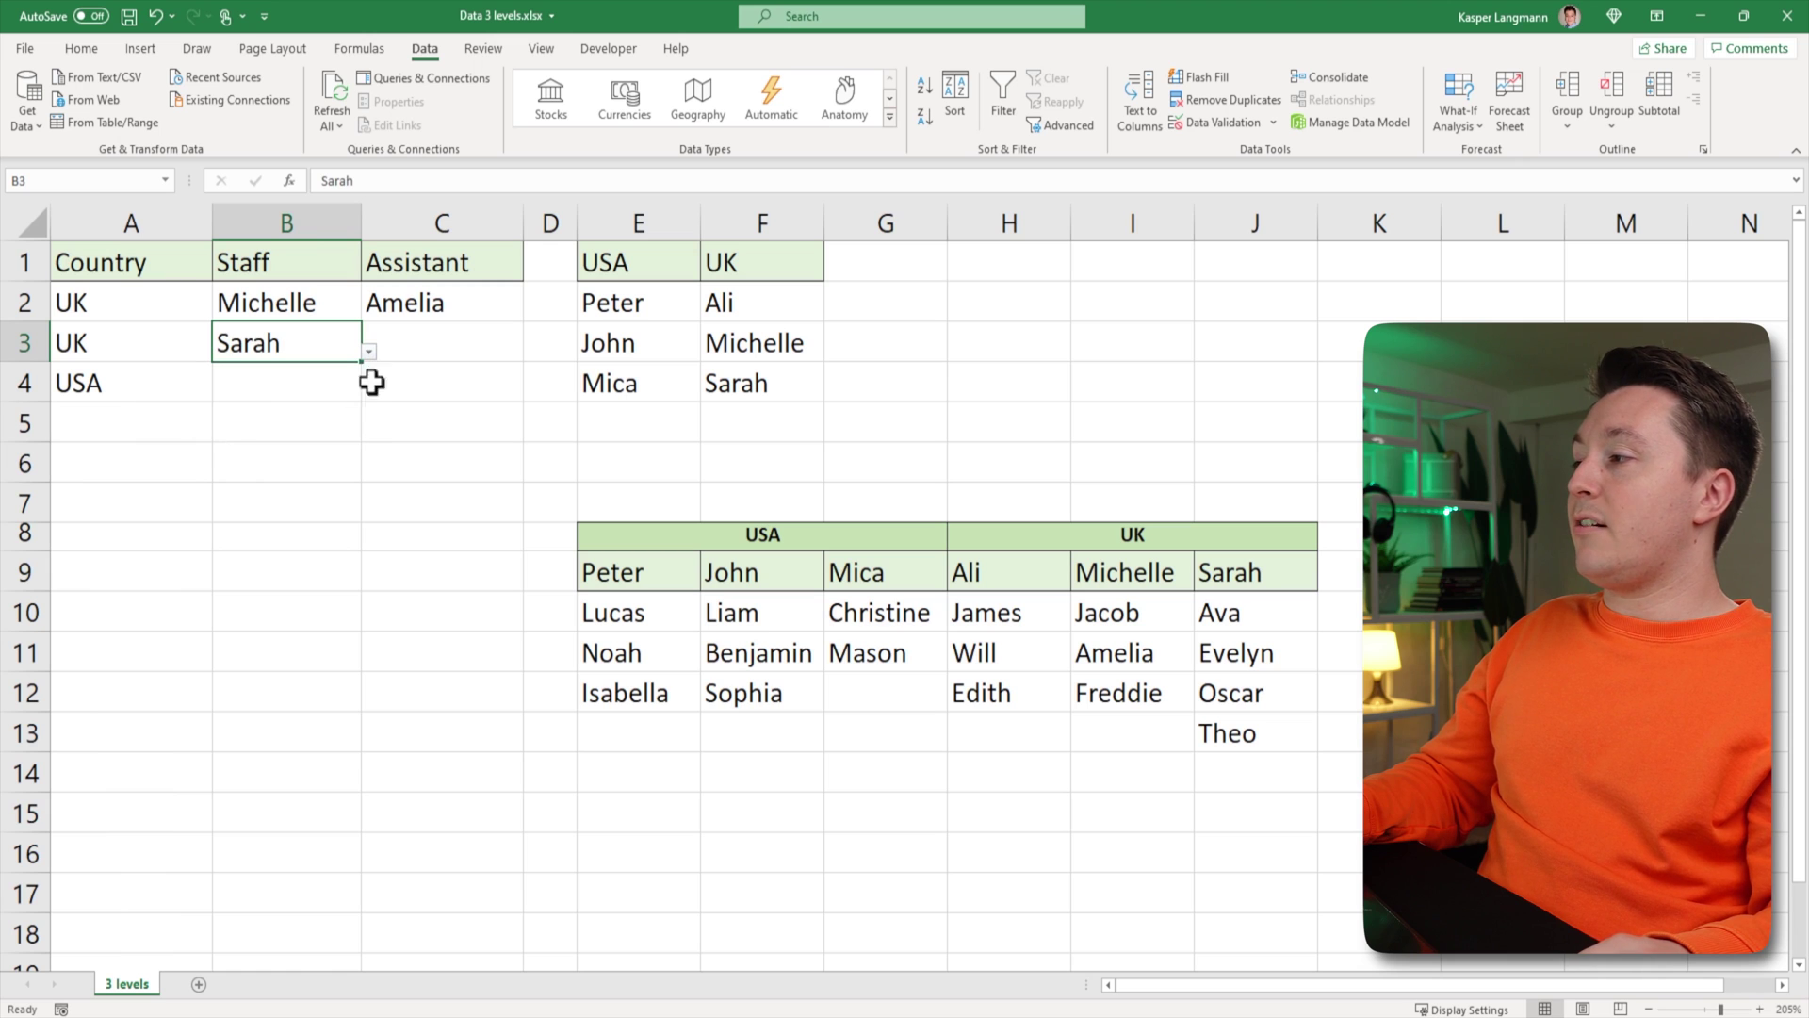
left_click_drag(1253, 612, 1230, 733)
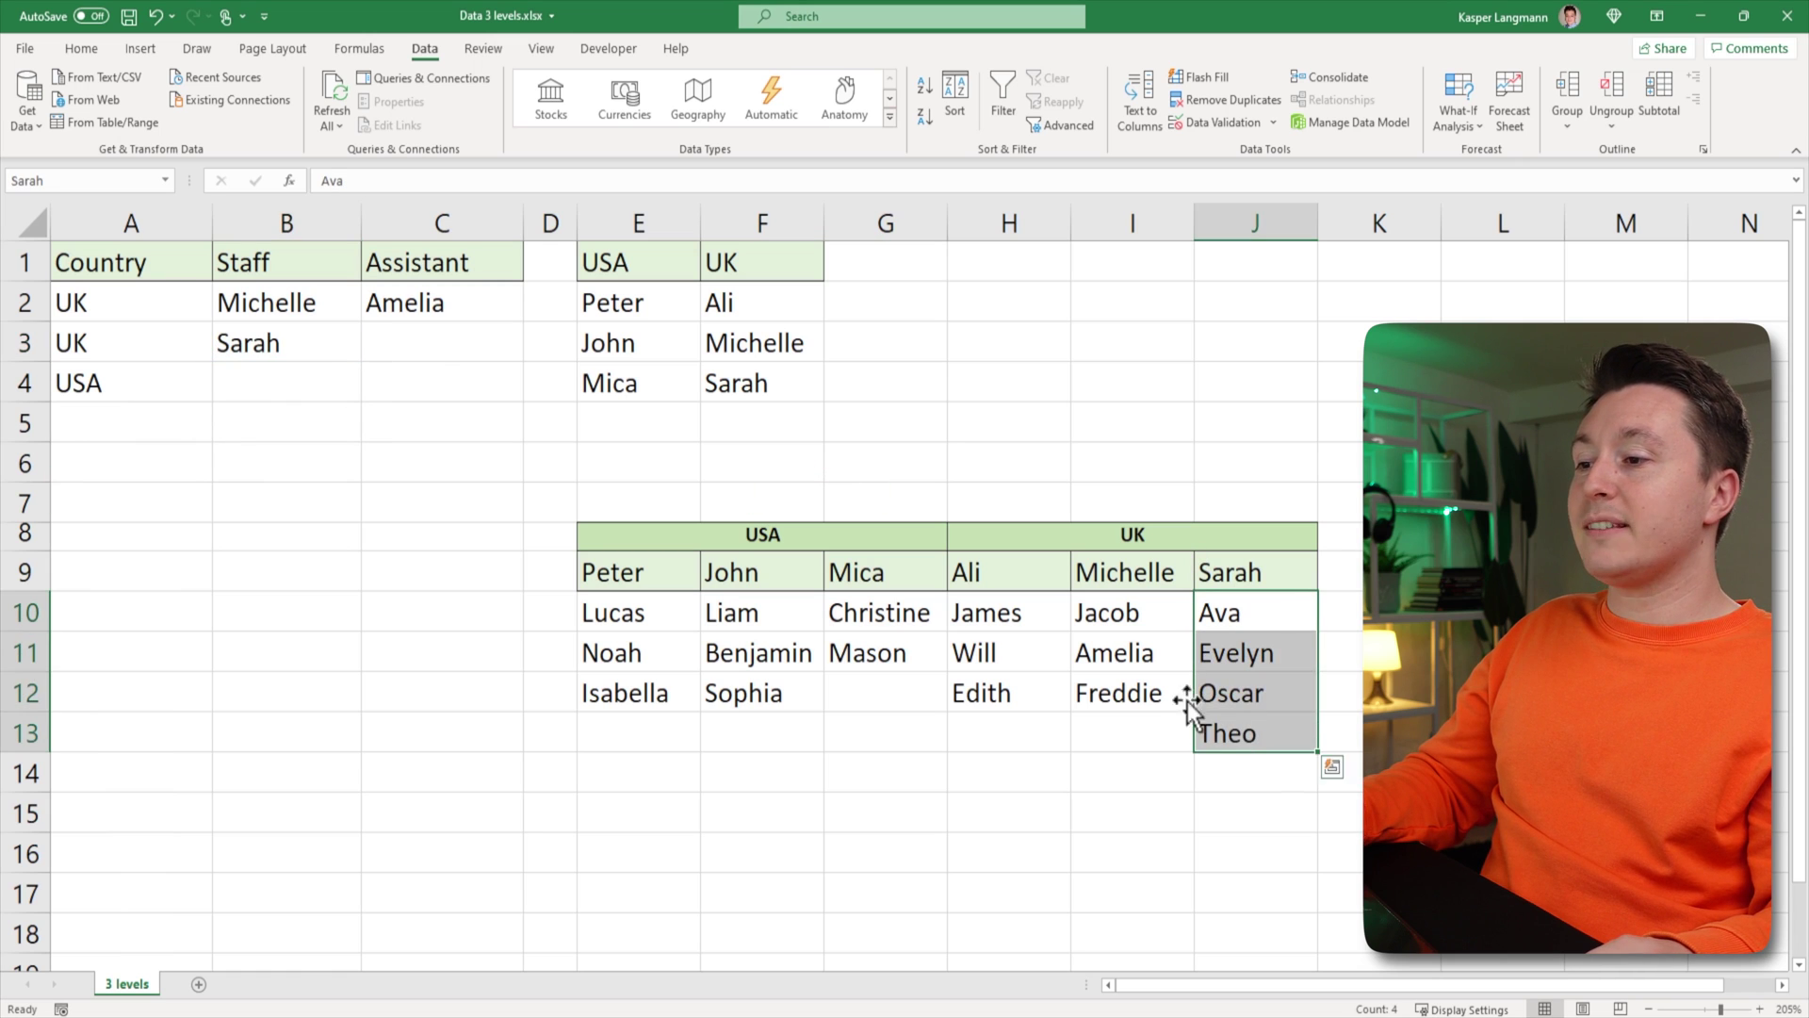
left_click(463, 350)
left_click(531, 351)
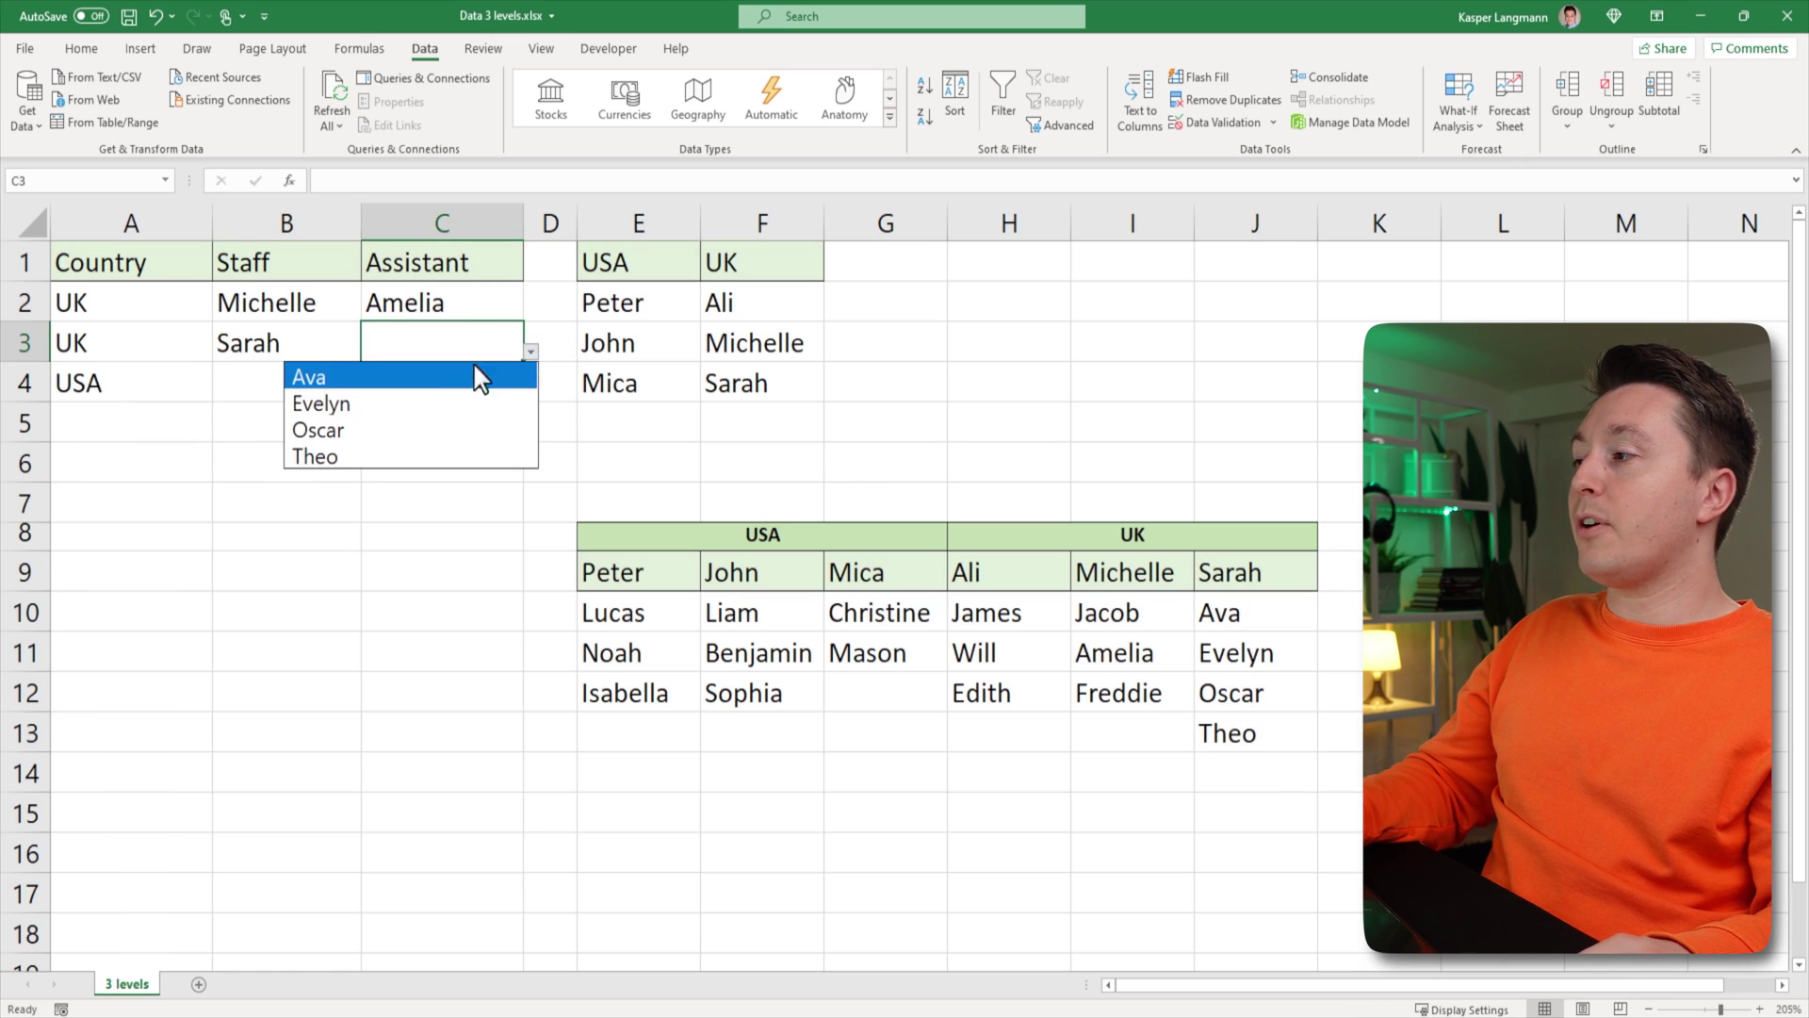
left_click(387, 431)
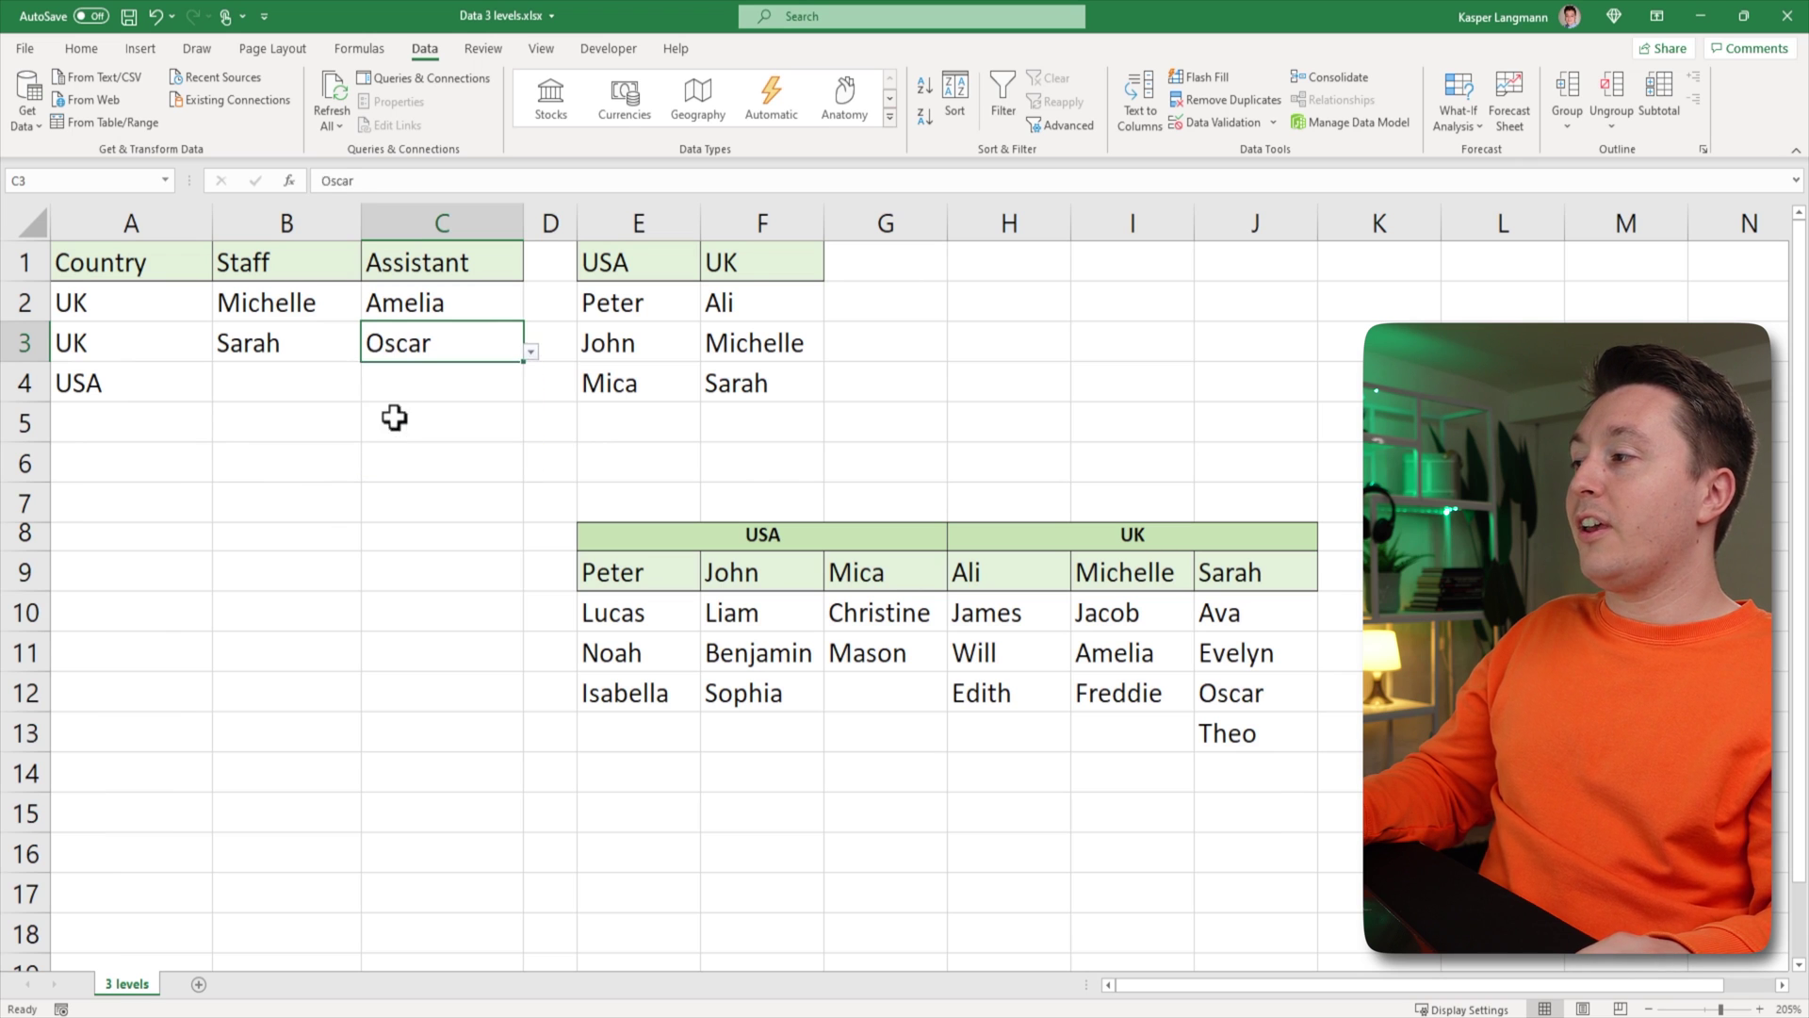
left_click(348, 385)
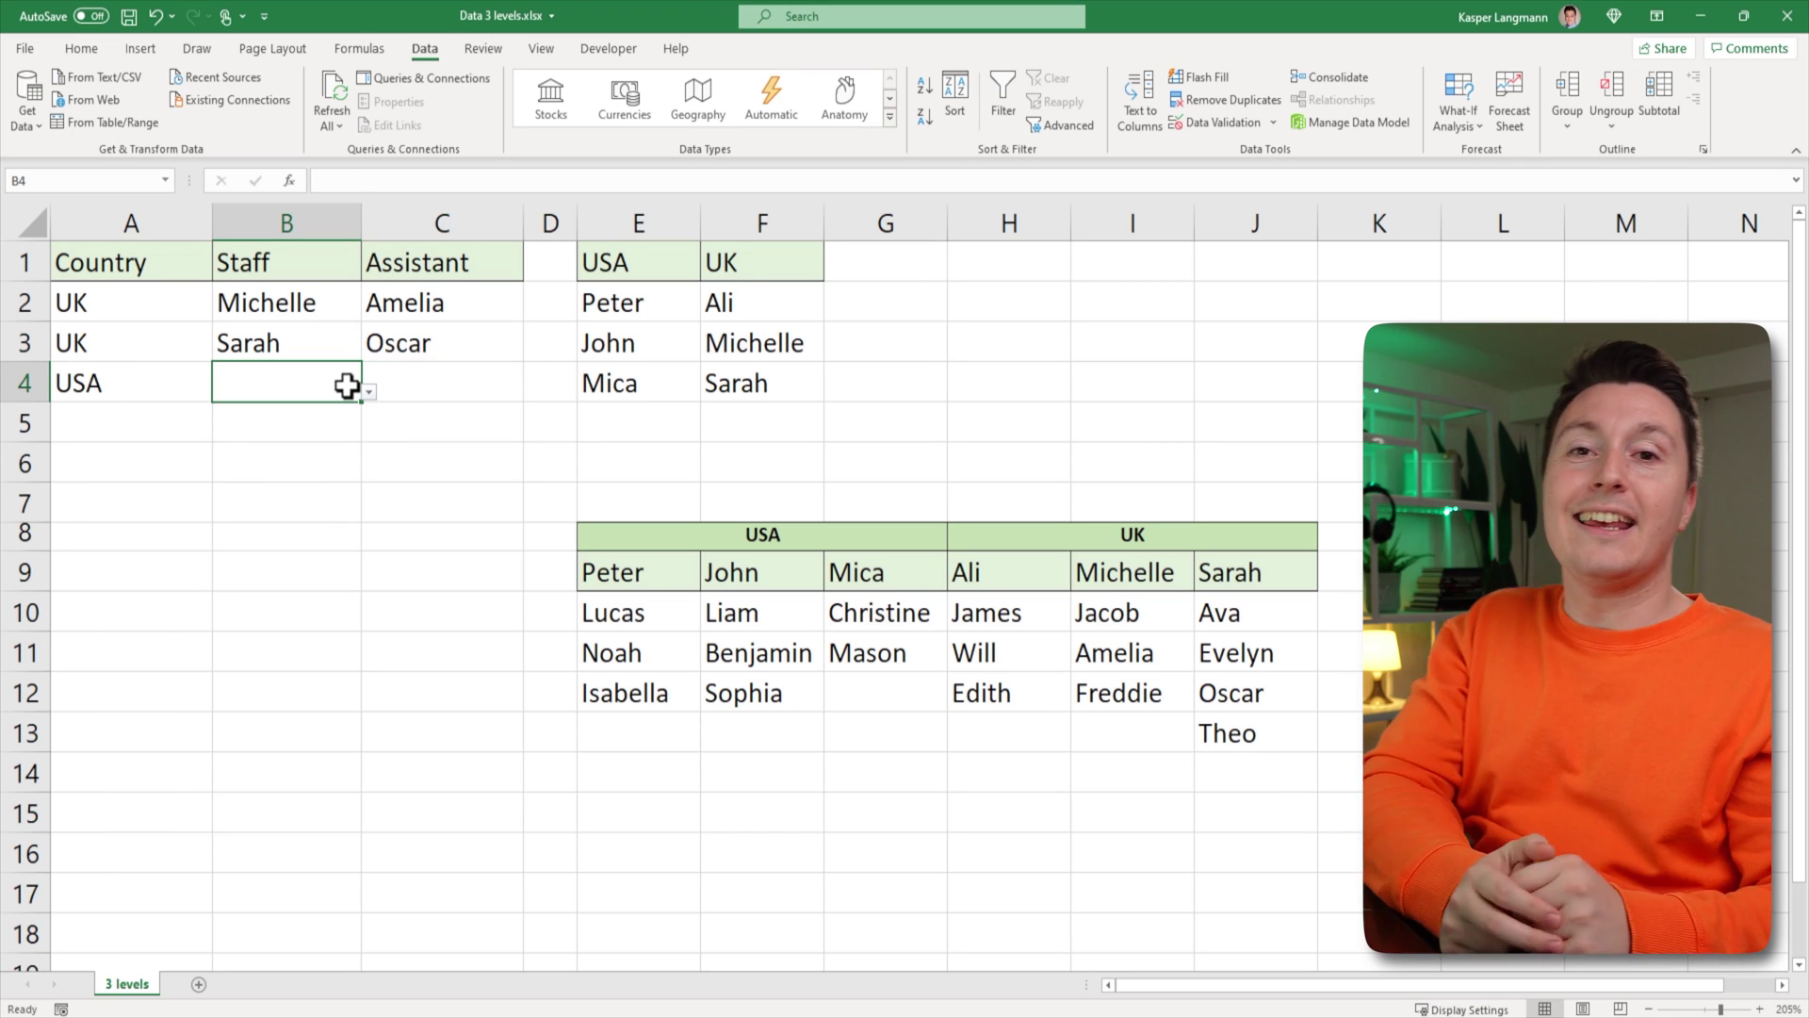